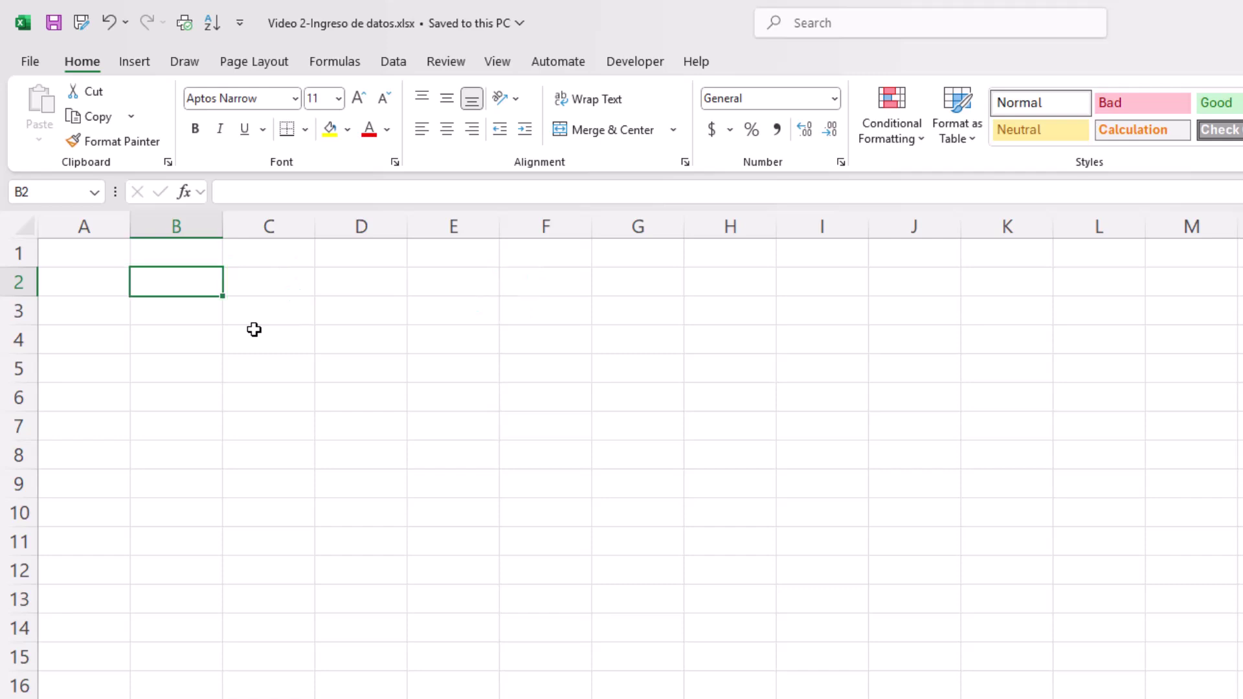
# Step: Enter the header Nombre in cell B2
pyautogui.write('Nombre')
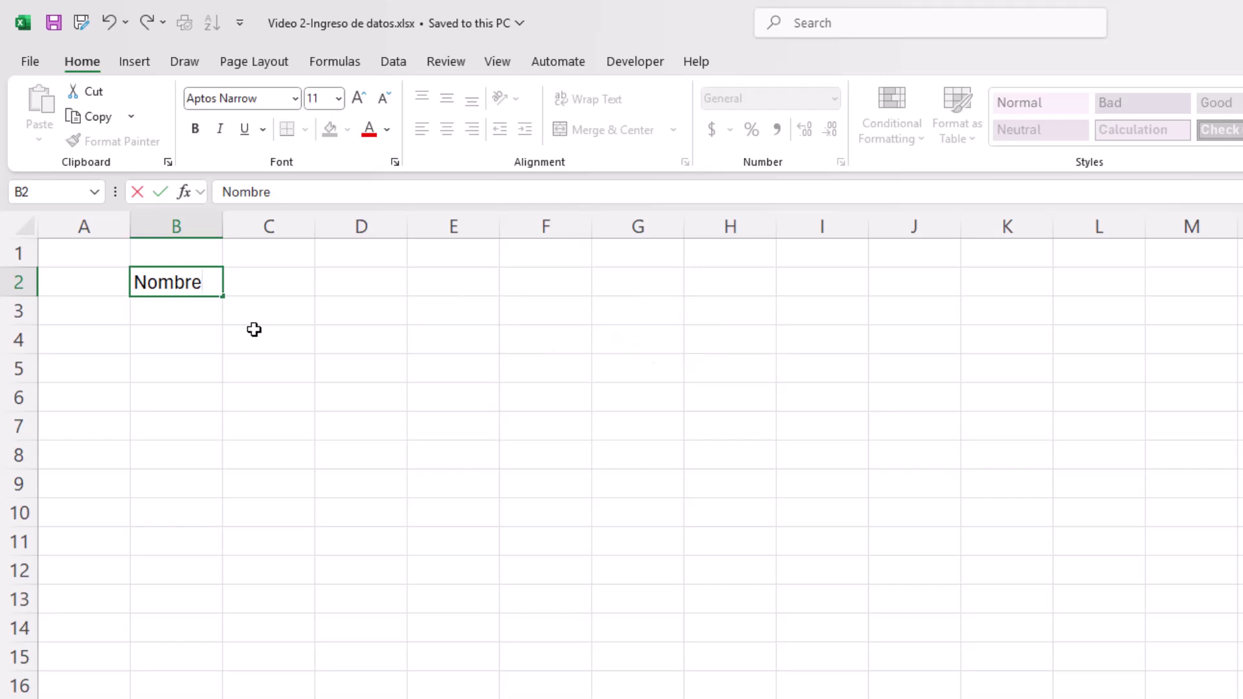
pyautogui.press('Return')
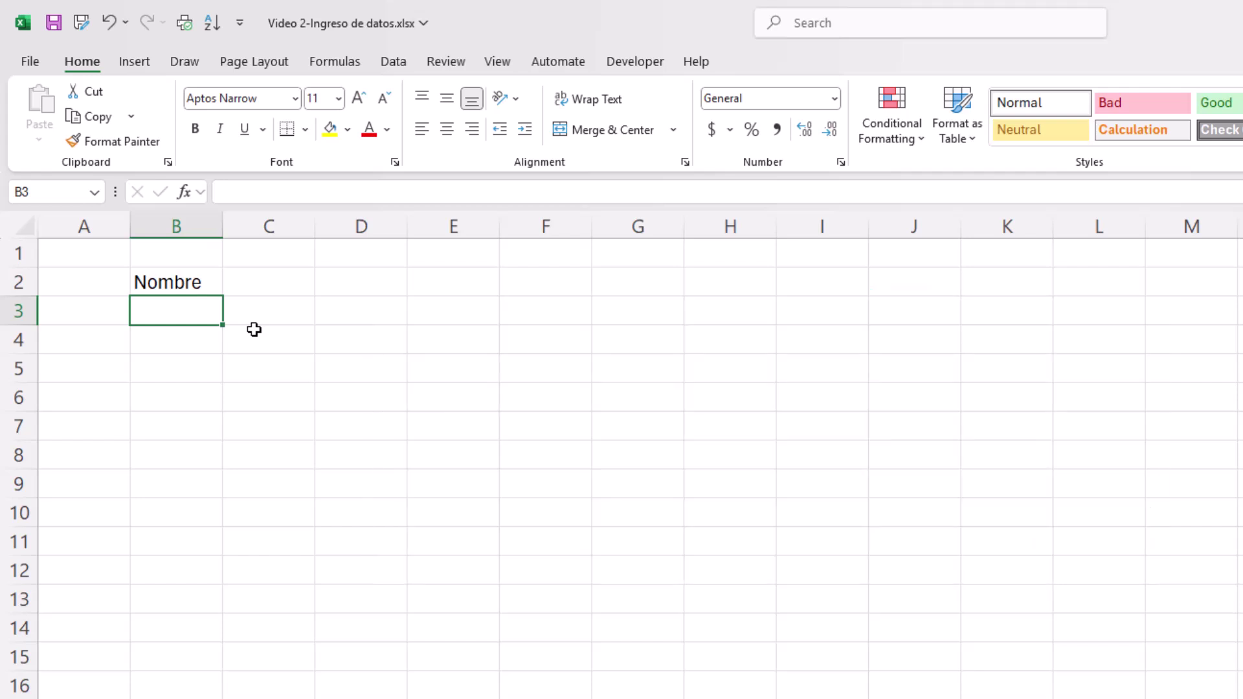
pyautogui.press('Up')
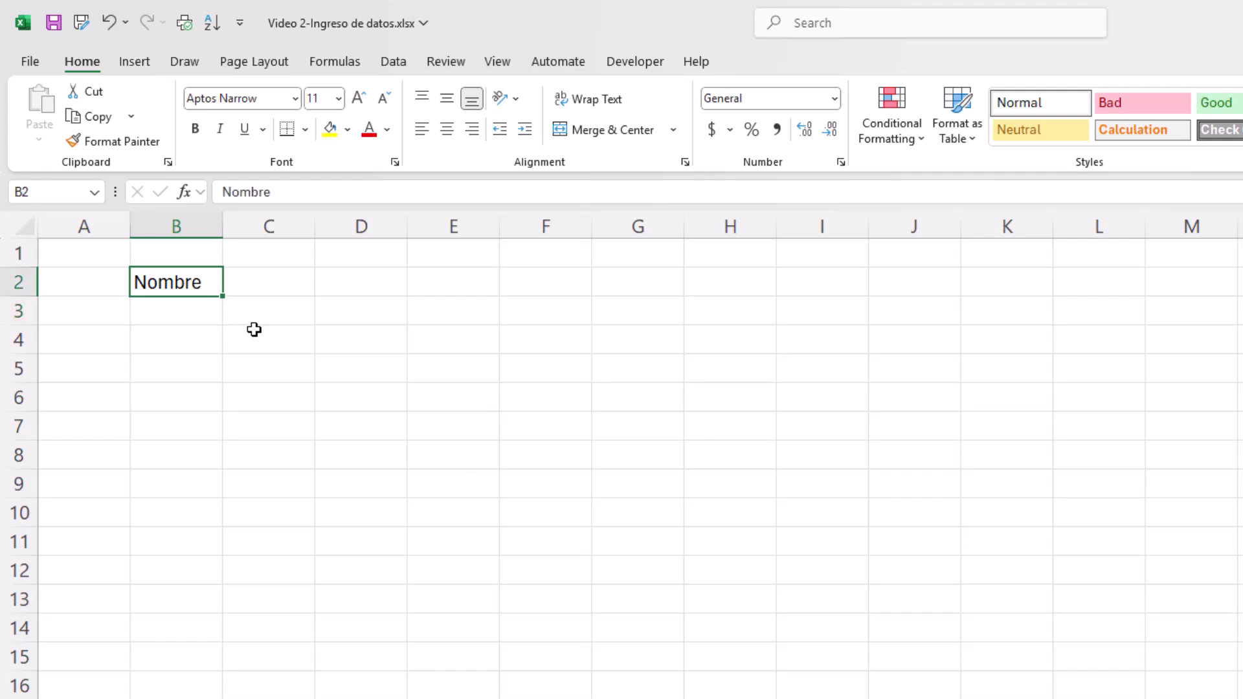
pyautogui.press('Down')
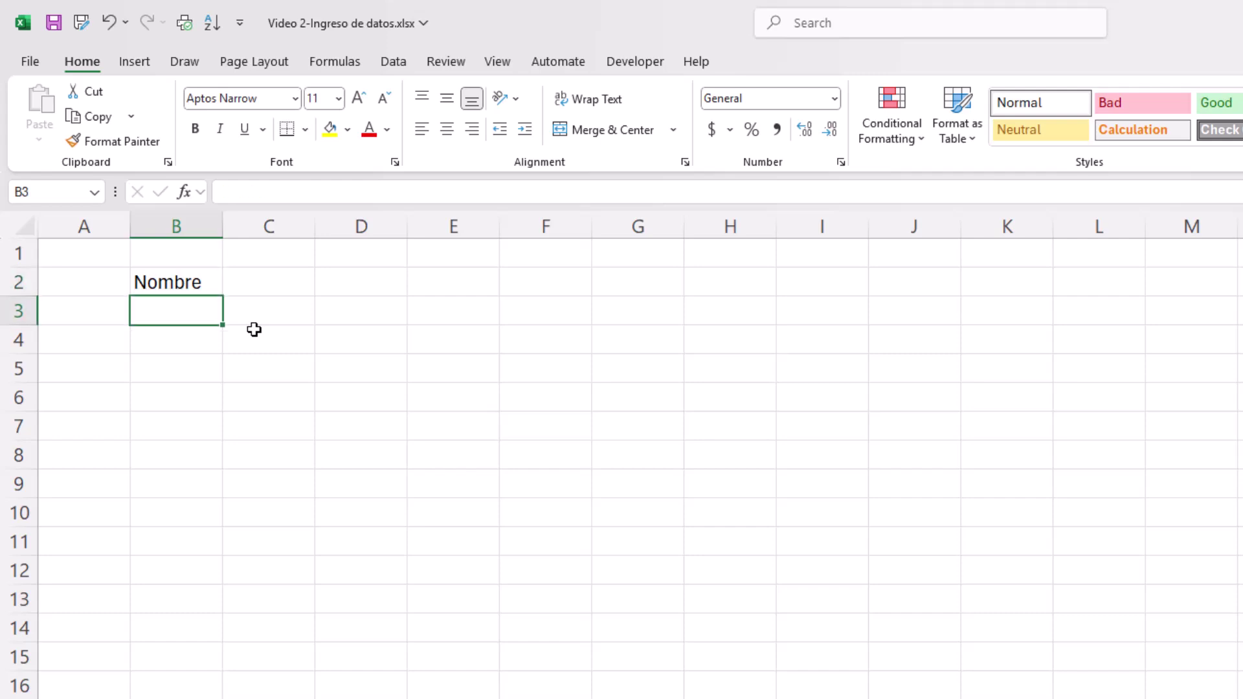
pyautogui.press('Down')
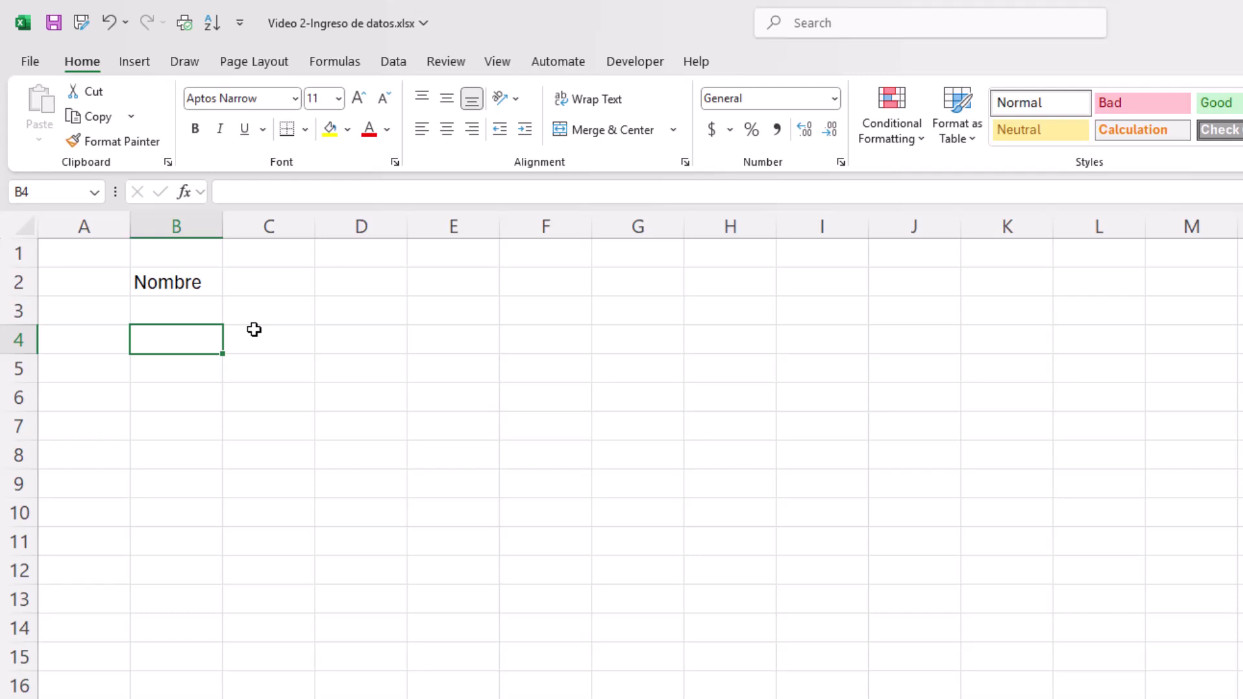
# Step: Enter the headers Apelido in cell C2 and Fecha de nacimiento in cell D2
pyautogui.press('Up')
pyautogui.press('Up')
pyautogui.press('Right')
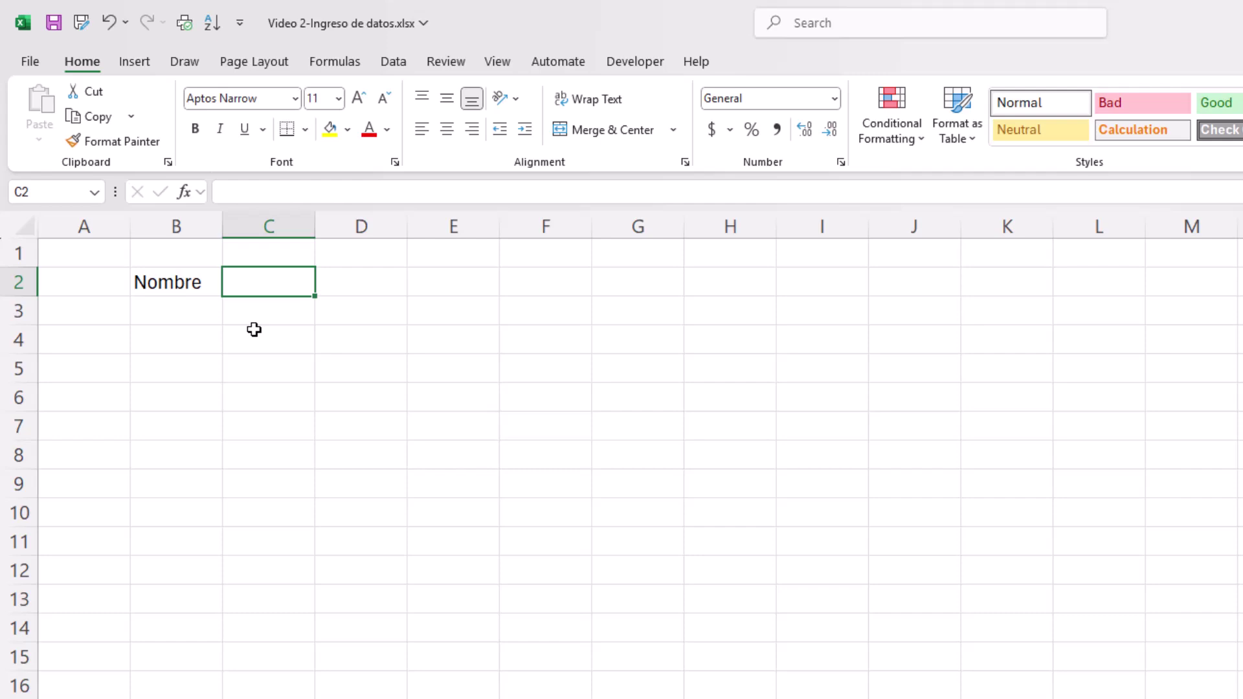
pyautogui.write('Apelid')
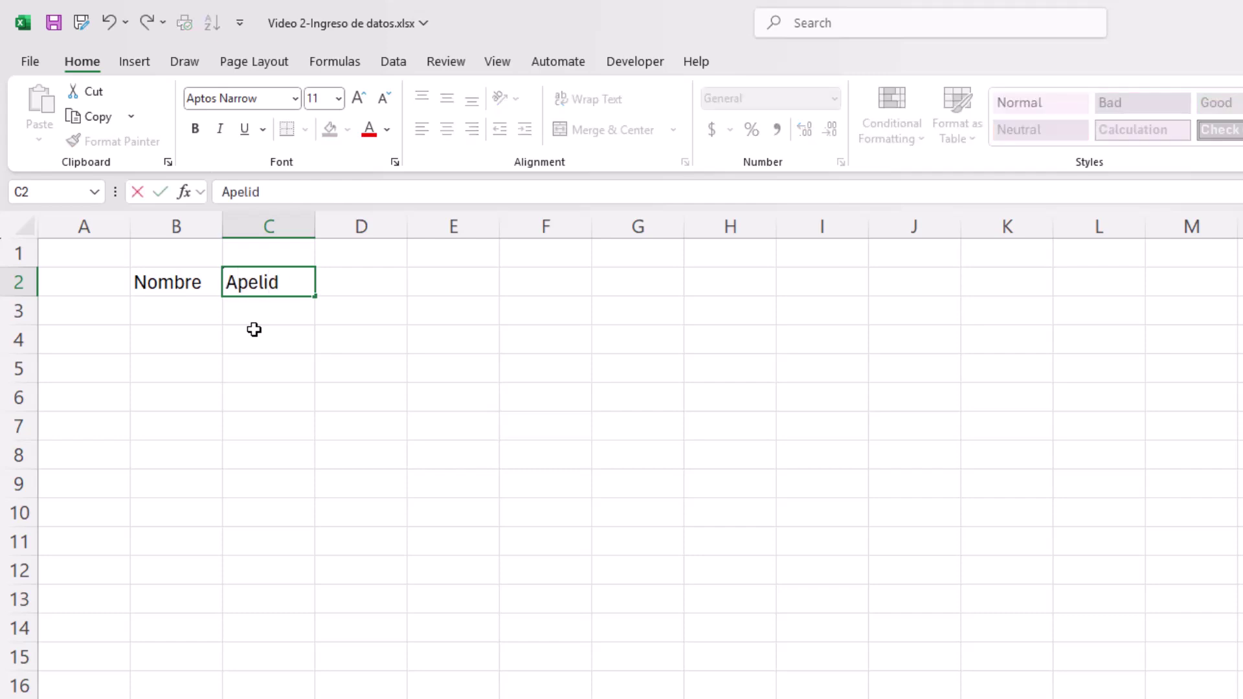
pyautogui.write('o')
pyautogui.press('Tab')
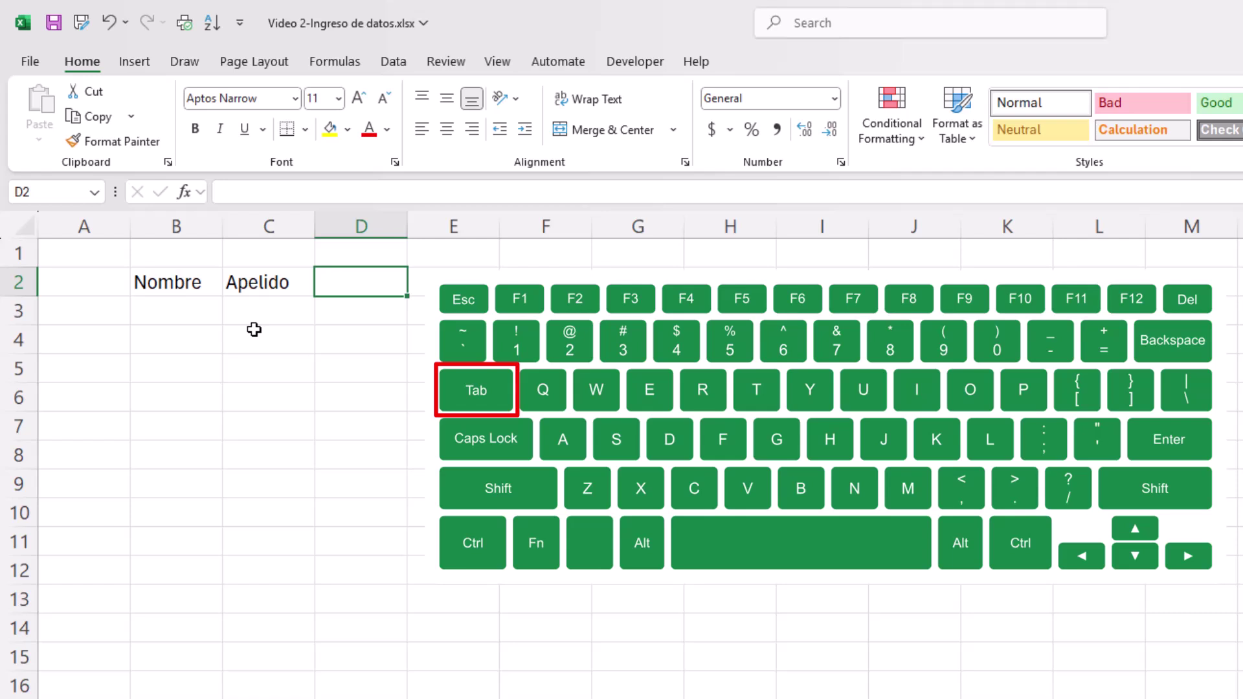
pyautogui.write('Fech')
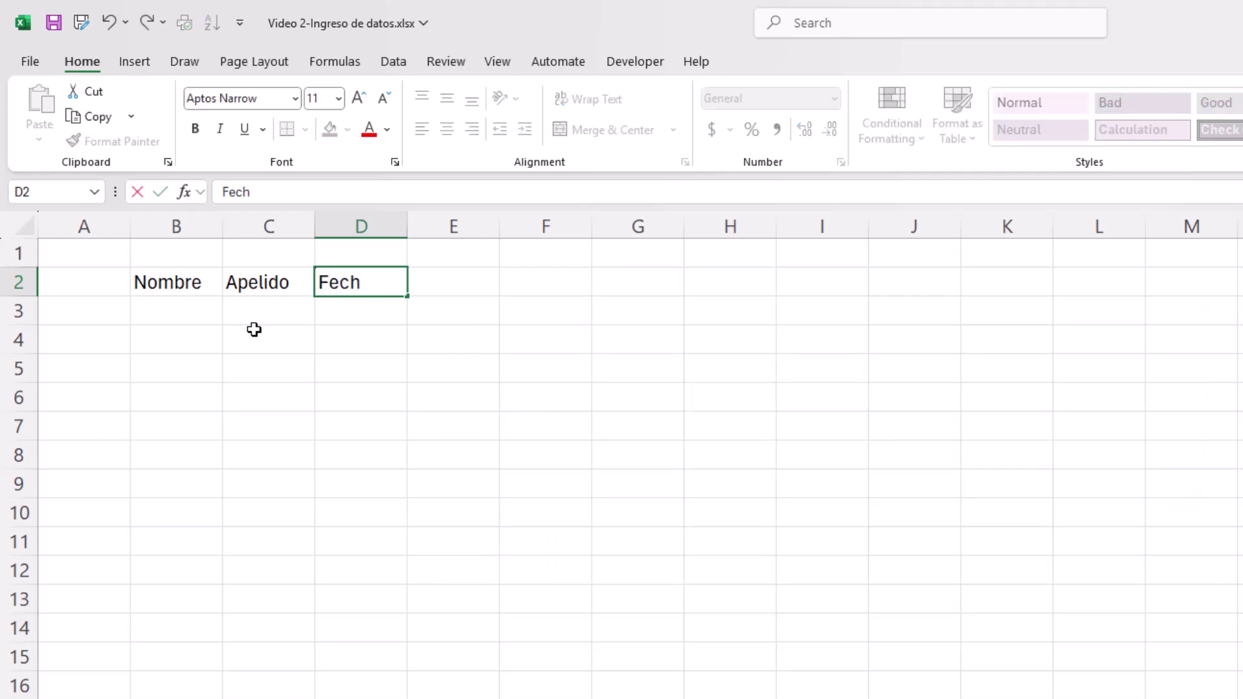
pyautogui.write('a de nacimiento')
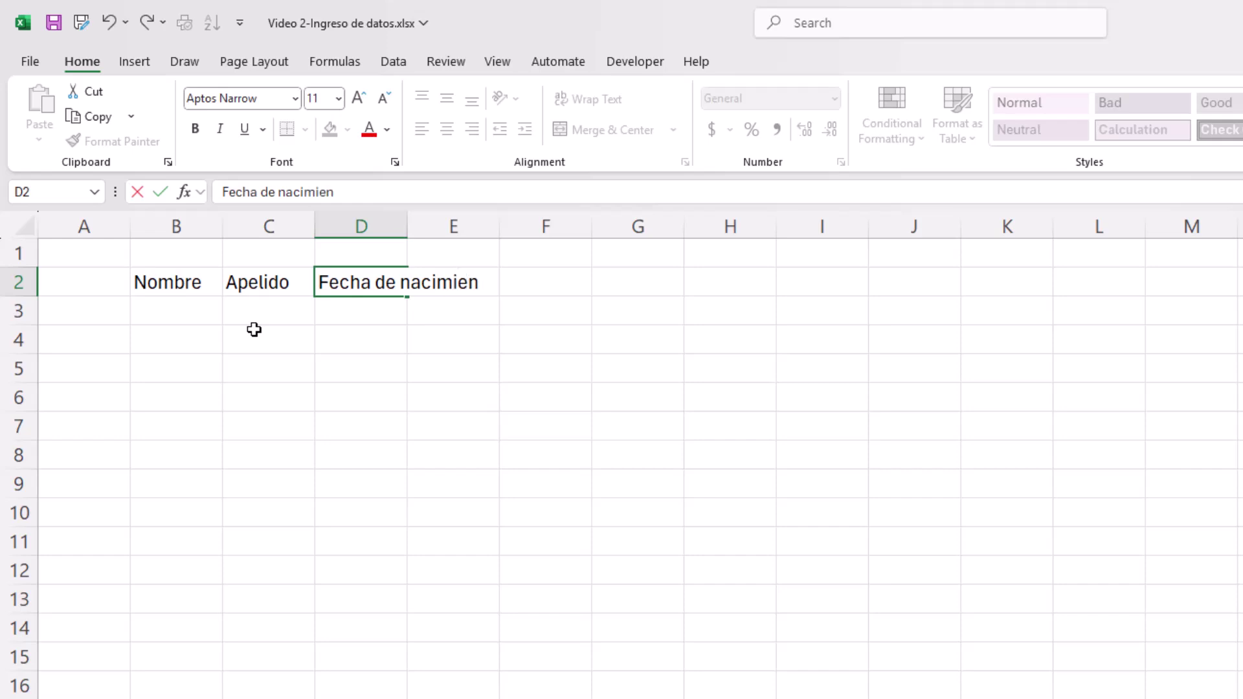
pyautogui.click(254, 323)
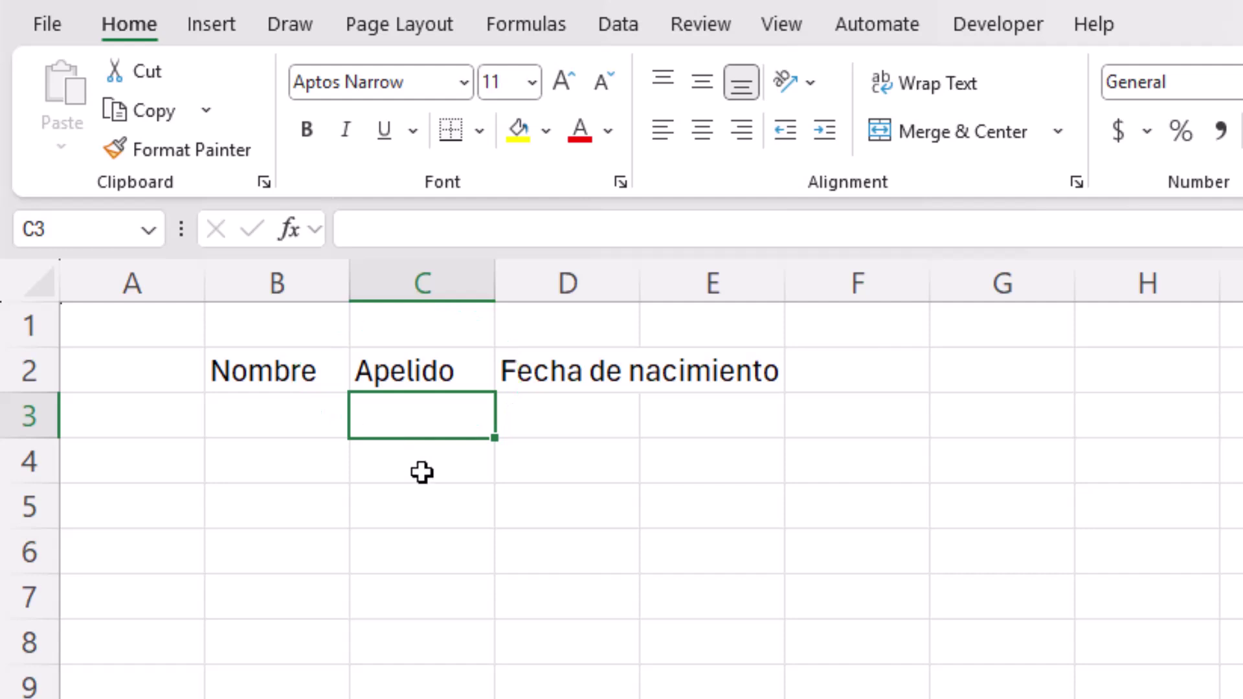
# Step: Correct the header in C2 to Apellido directly inside the cell and undo that correction
pyautogui.click(438, 377)
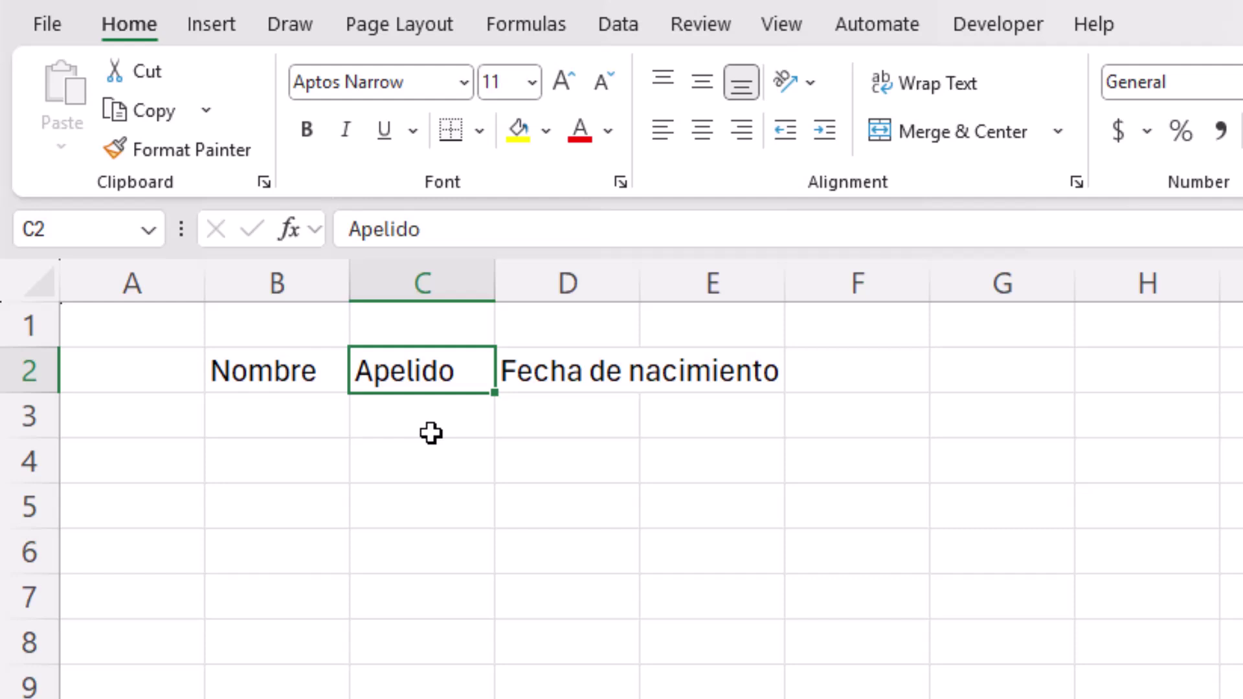
pyautogui.doubleClick(413, 370)
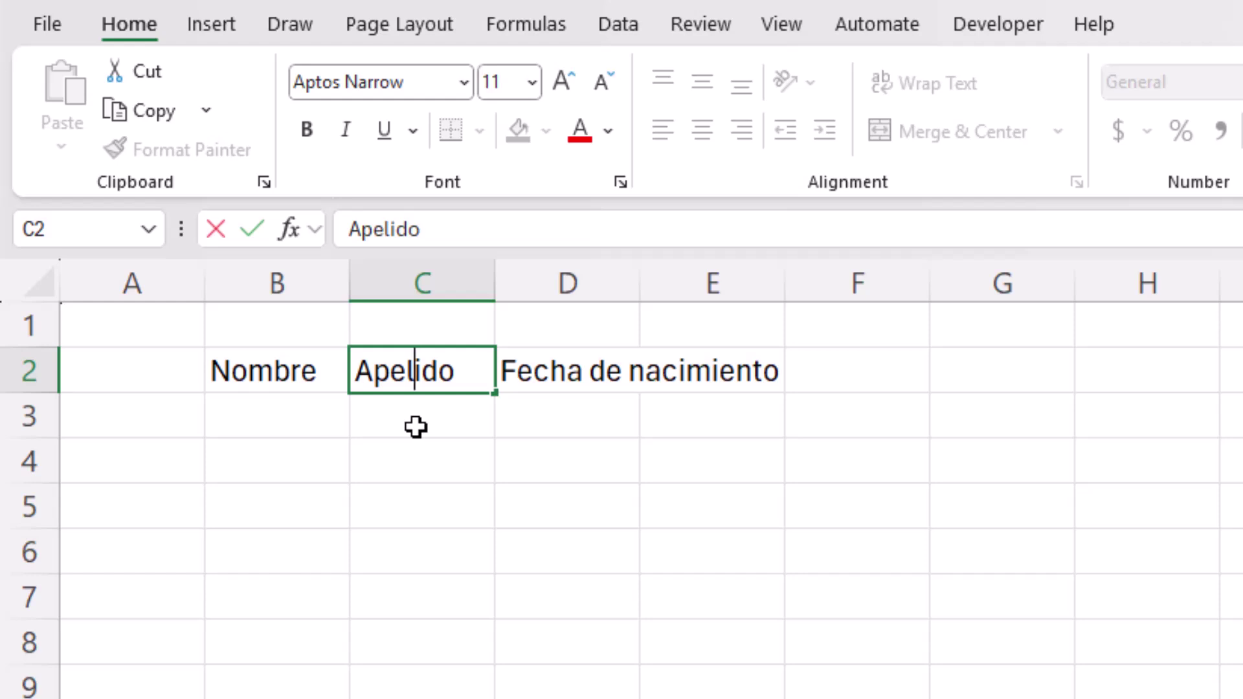
pyautogui.press('Left')
pyautogui.press('Left')
pyautogui.write('l')
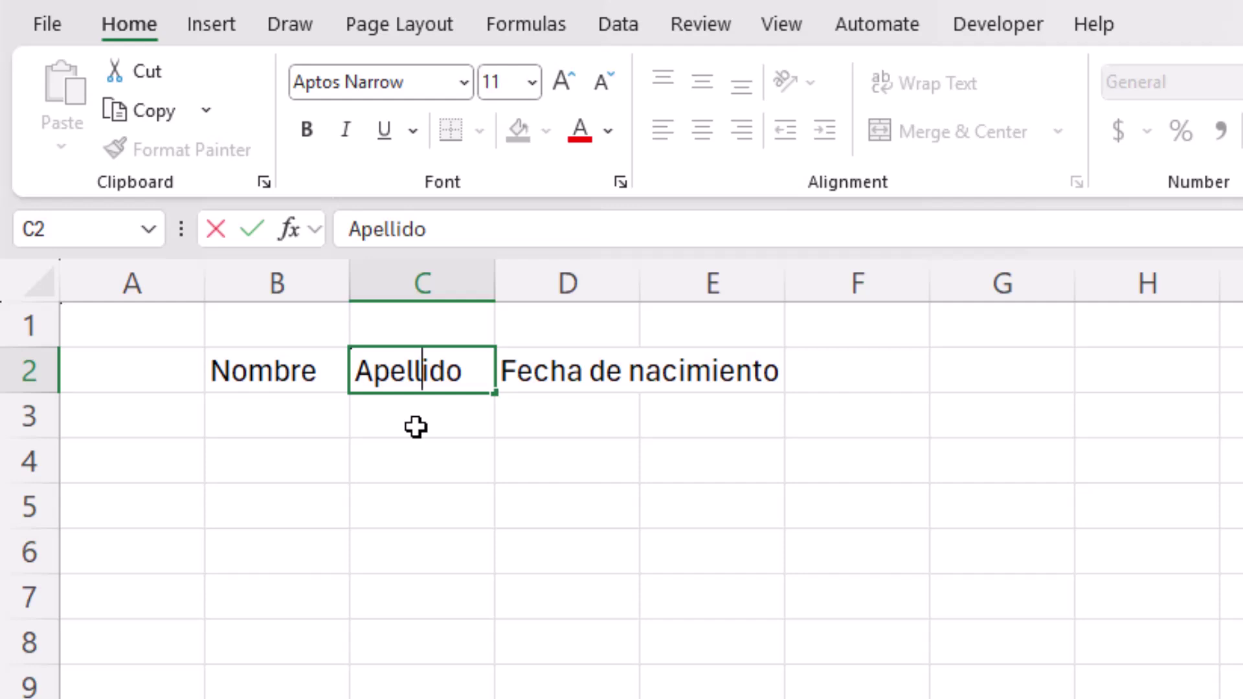
pyautogui.press('Return')
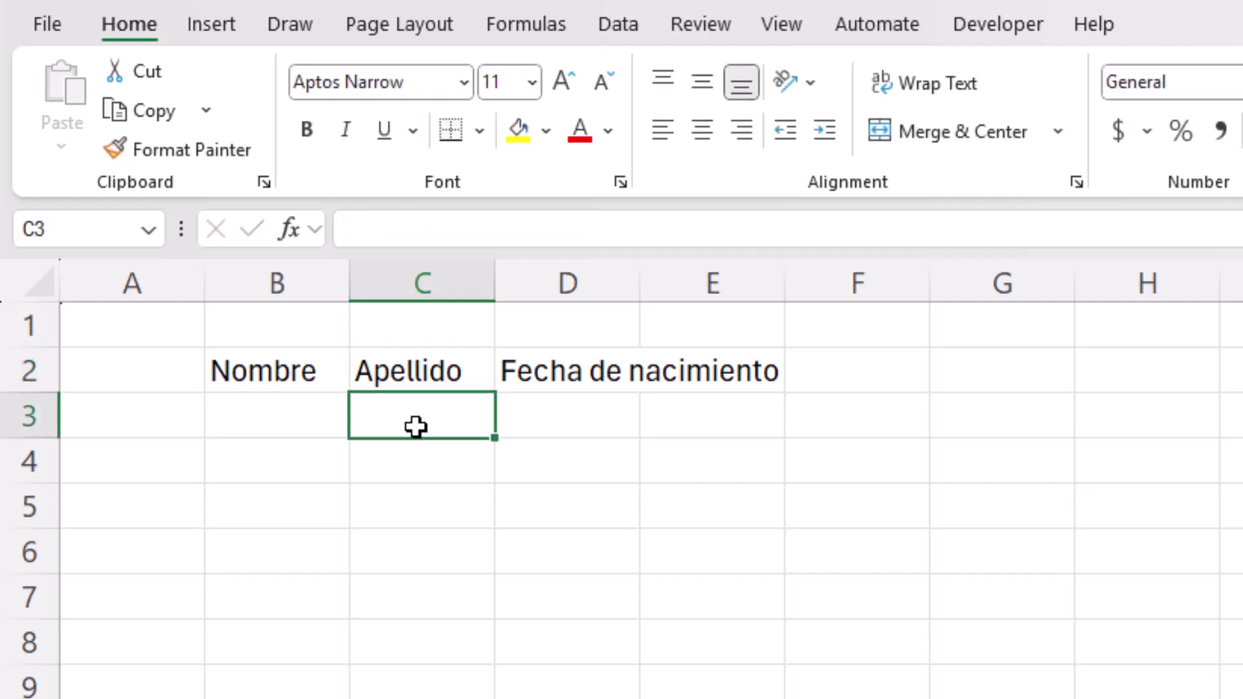
pyautogui.hotkey('ctrl', 'z')
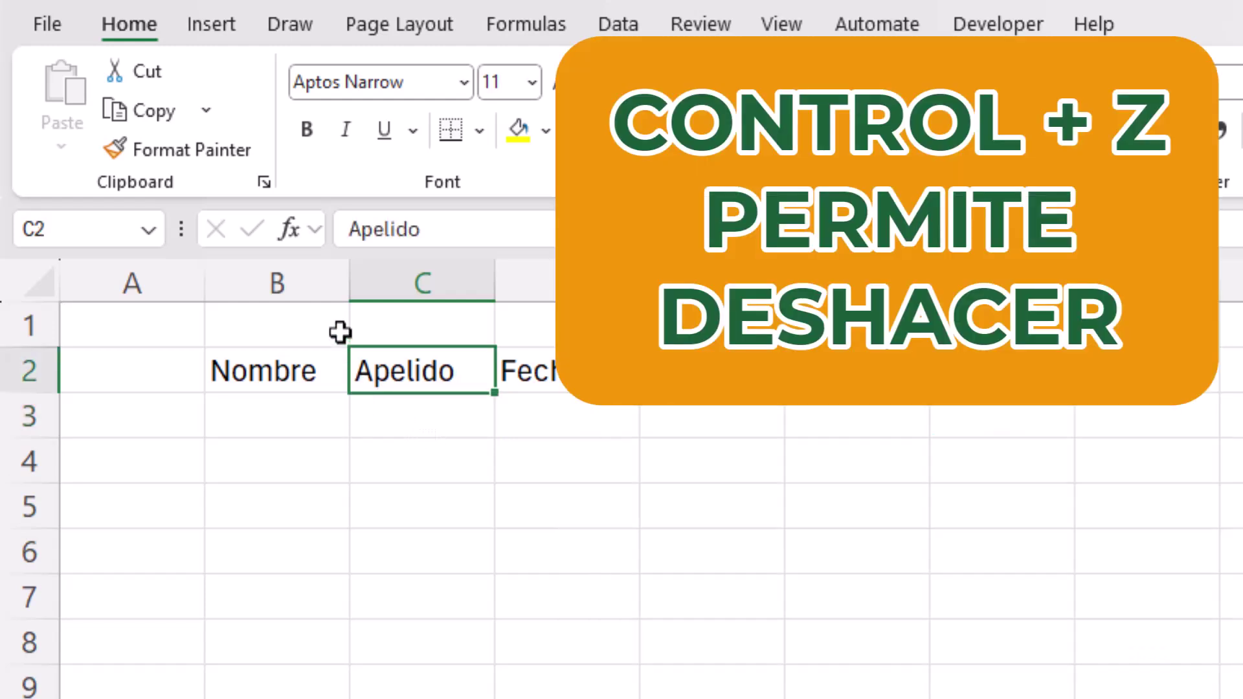
# Step: Change the misspelled header in cell C2 to Apellido
pyautogui.click(381, 230)
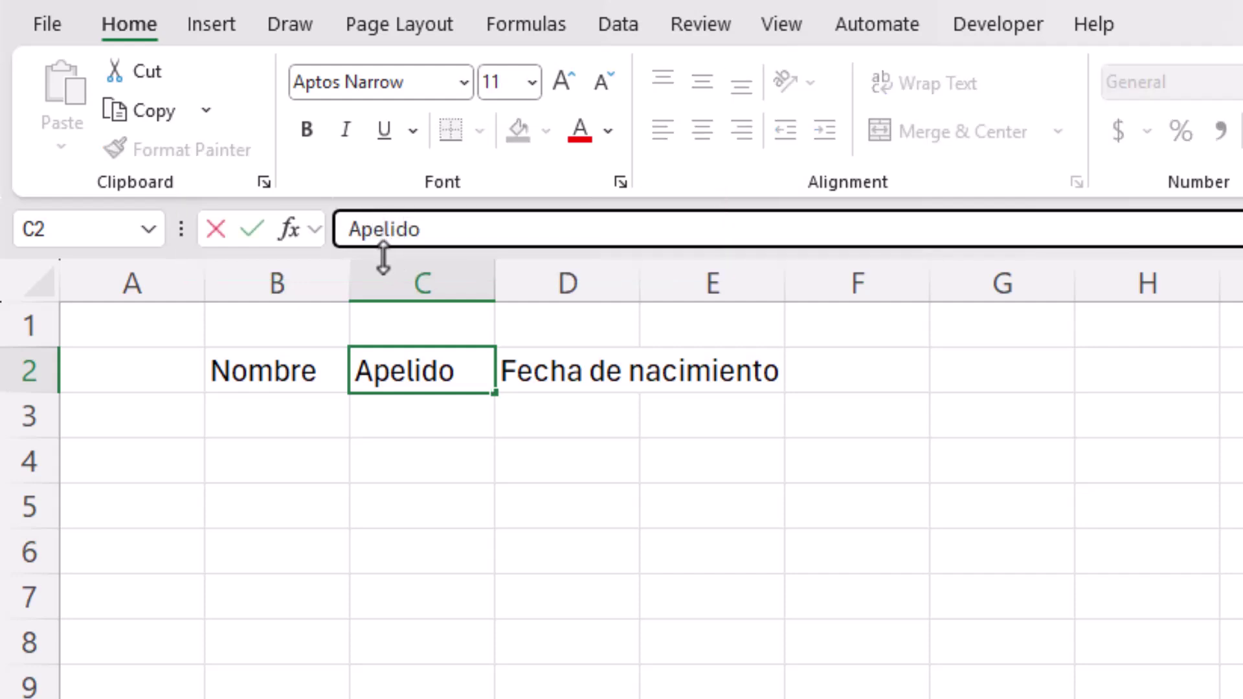
pyautogui.write('l')
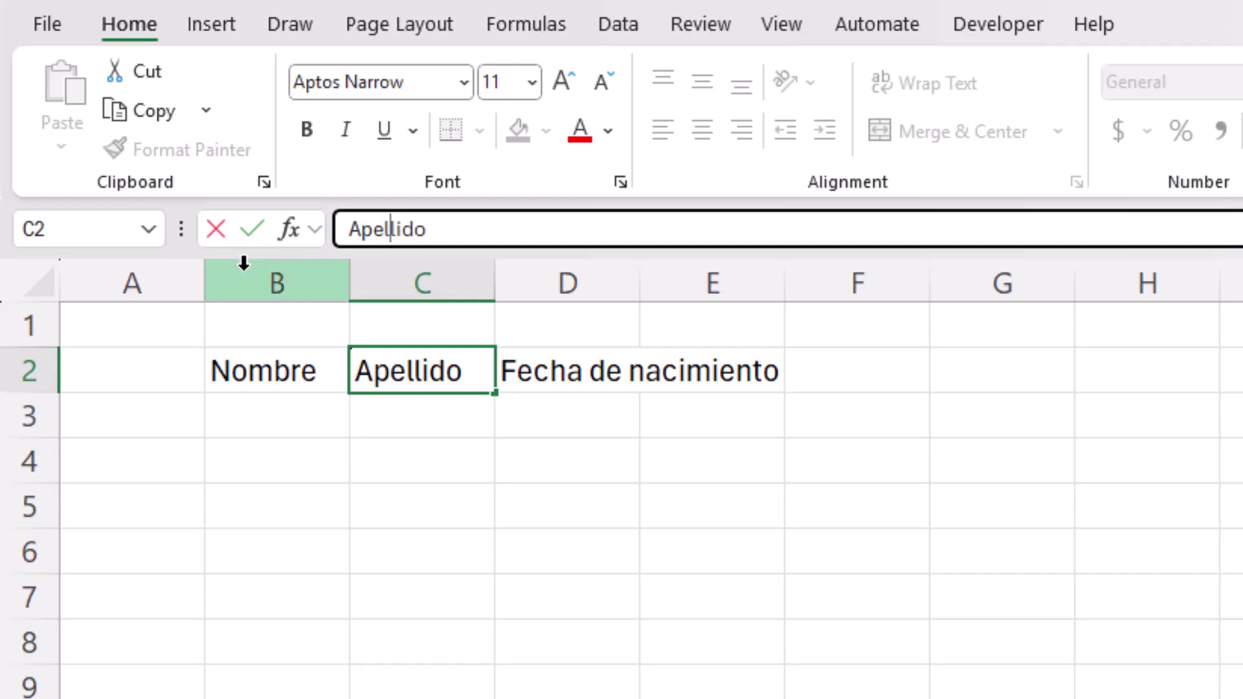
pyautogui.press('Return')
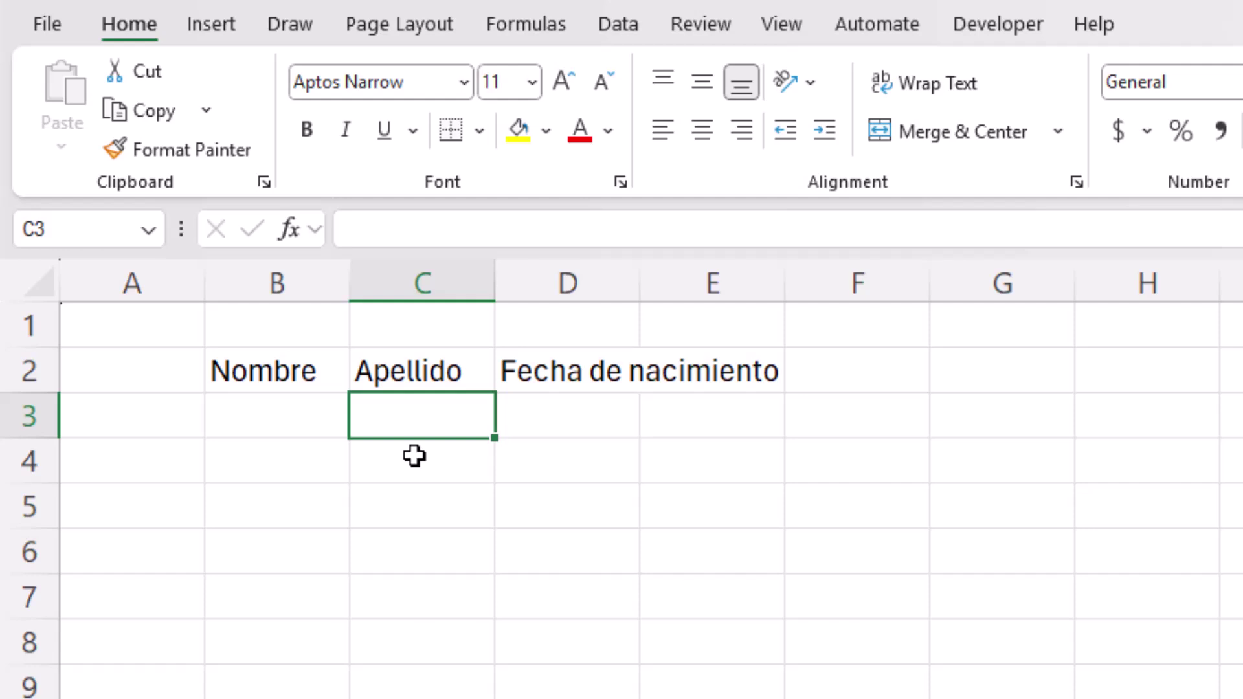
# Step: Replace the header in C2 with the letter A and undo the replacement
pyautogui.click(416, 375)
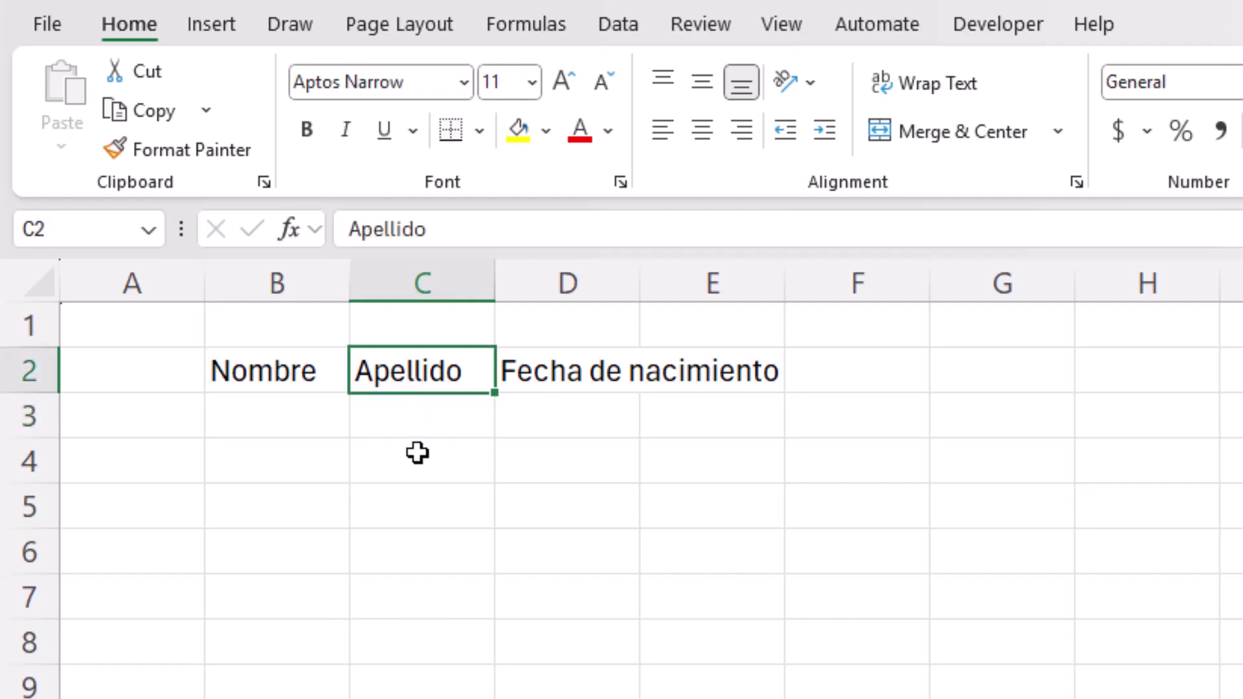
pyautogui.write('A')
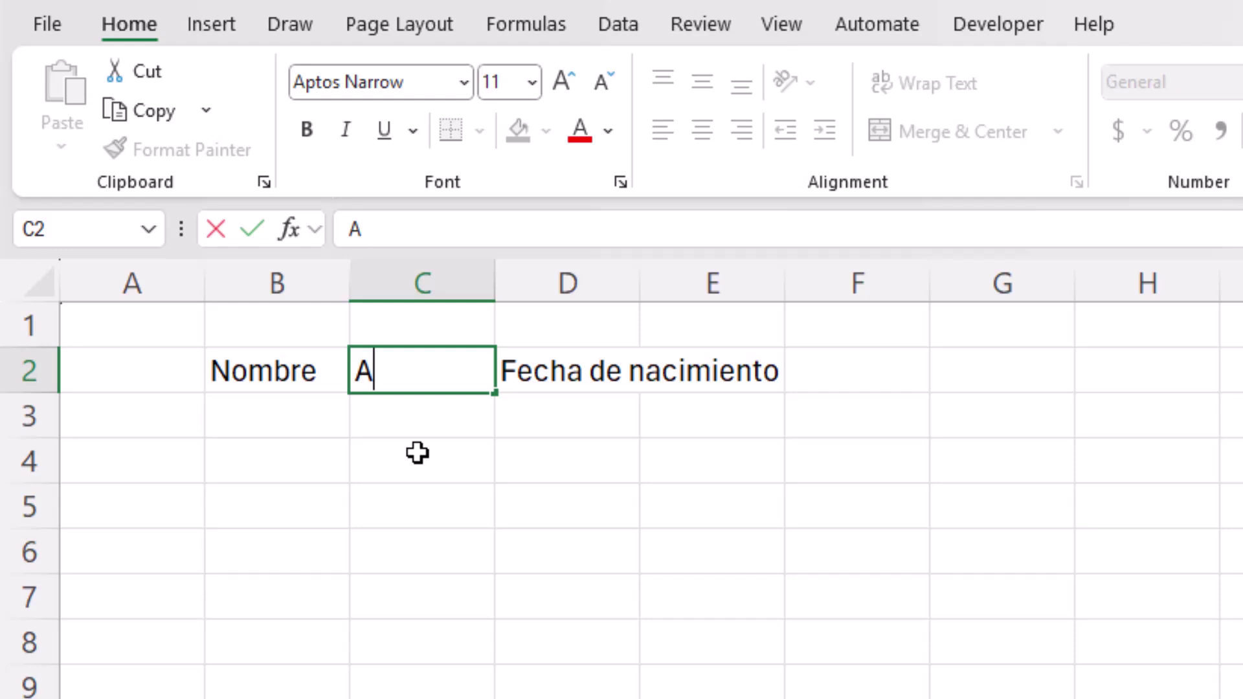
pyautogui.hotkey('ctrl', 'z')
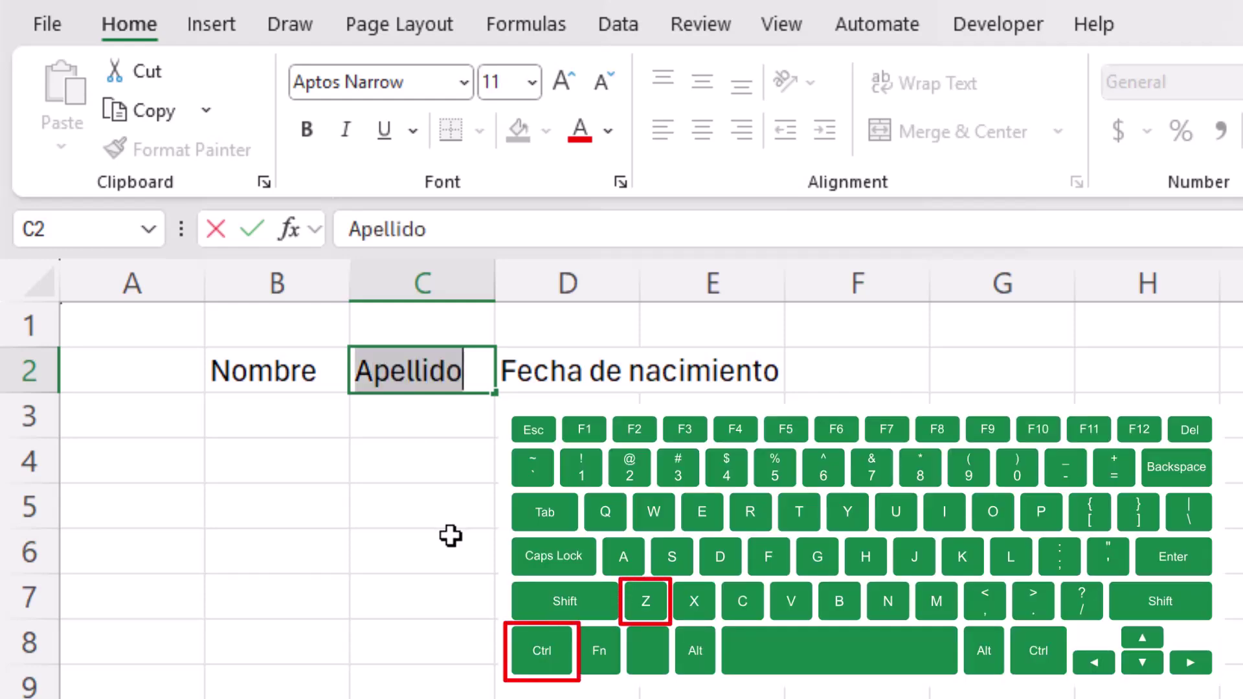
pyautogui.click(465, 473)
pyautogui.click(438, 424)
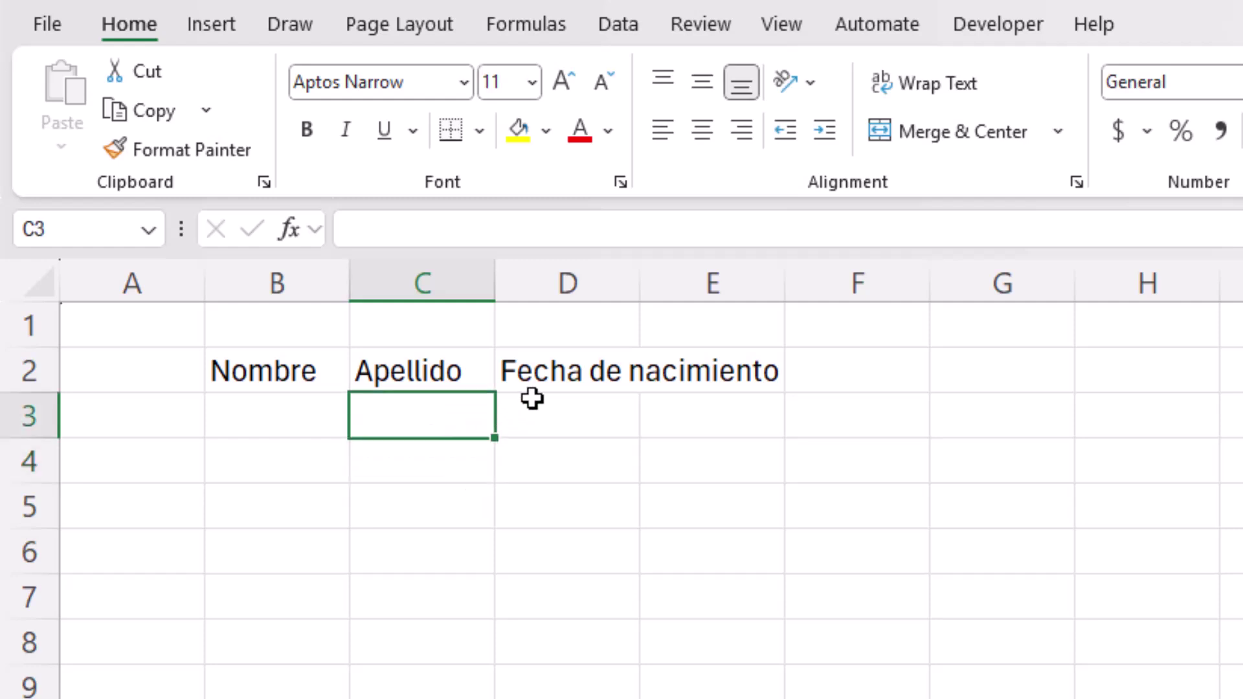
# Step: Widen column D manually until Fecha de nacimiento fits in D2, and undo the widening
pyautogui.click(542, 376)
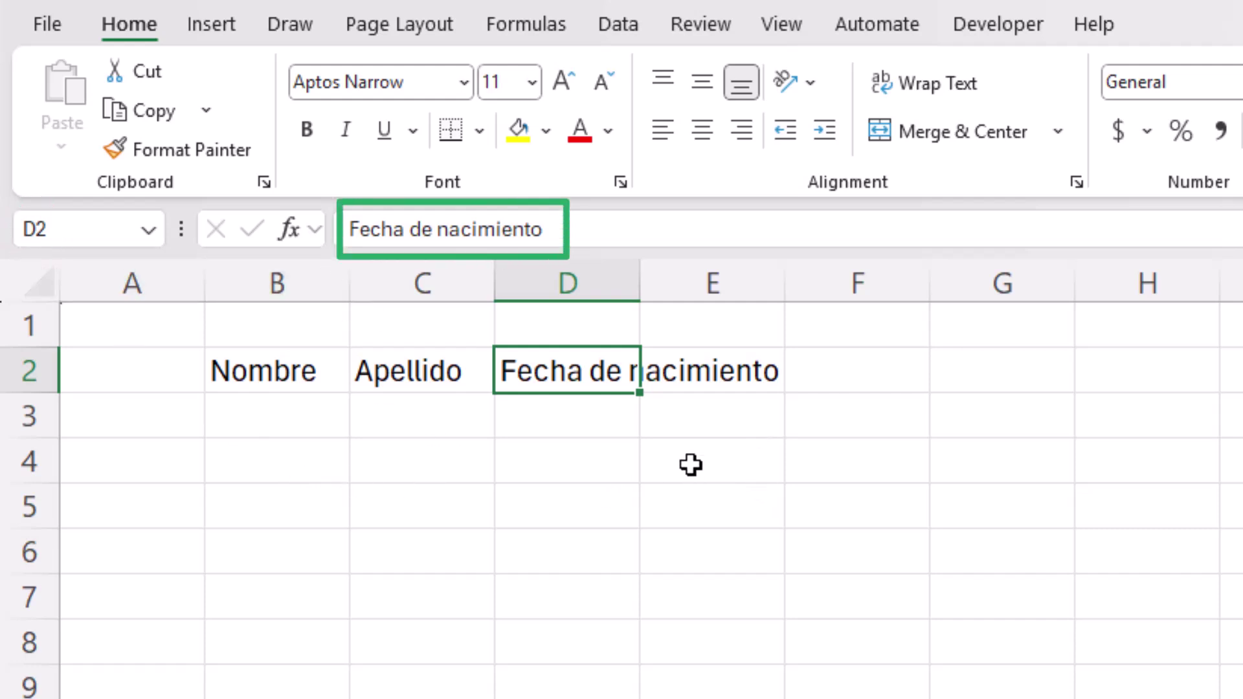
pyautogui.click(734, 374)
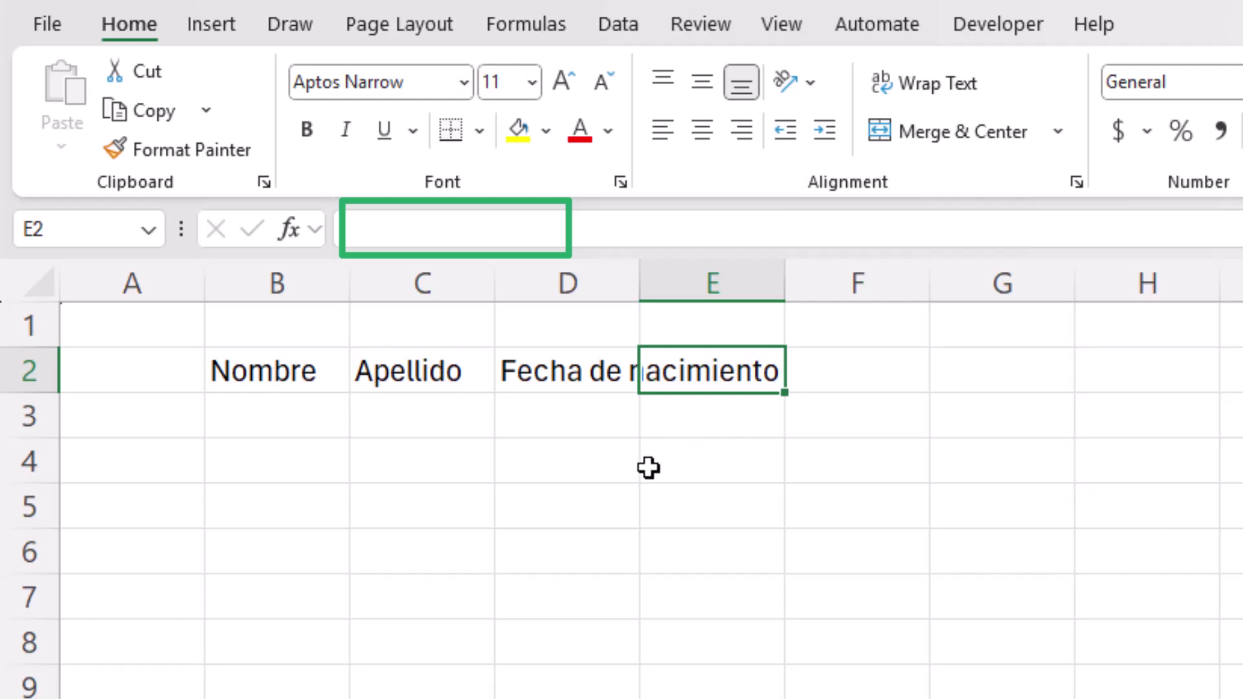
pyautogui.press('Left')
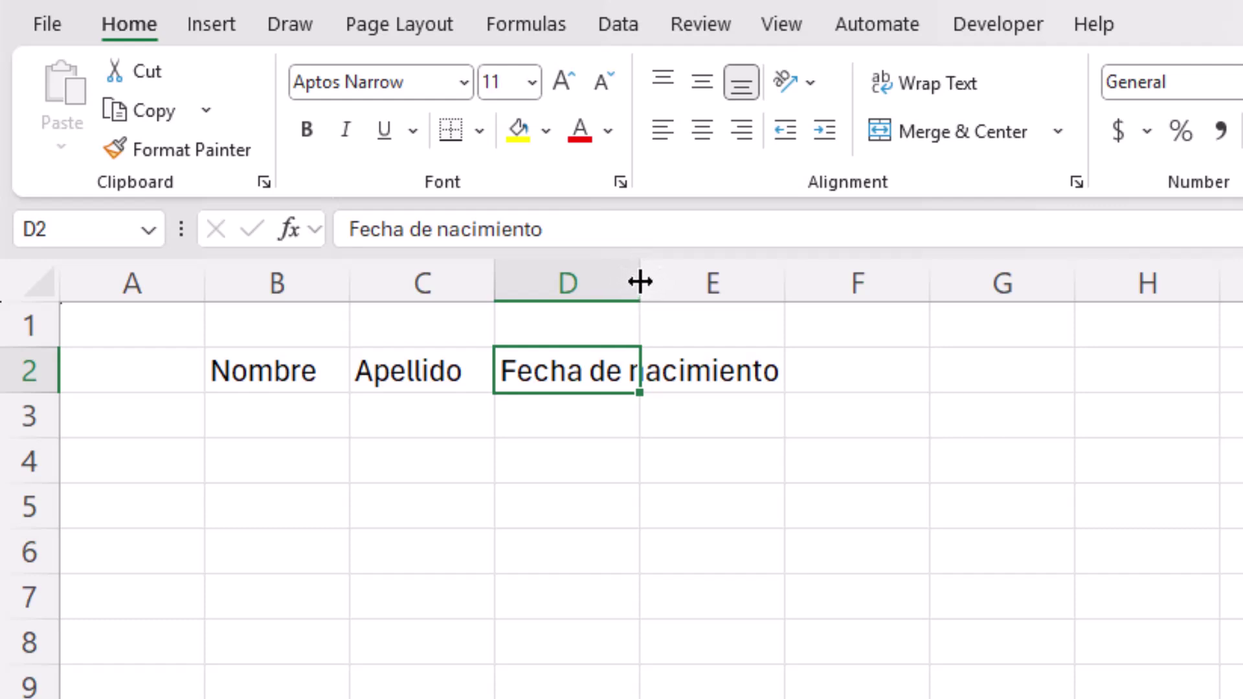
pyautogui.moveTo(640, 281); pyautogui.dragTo(800, 289)
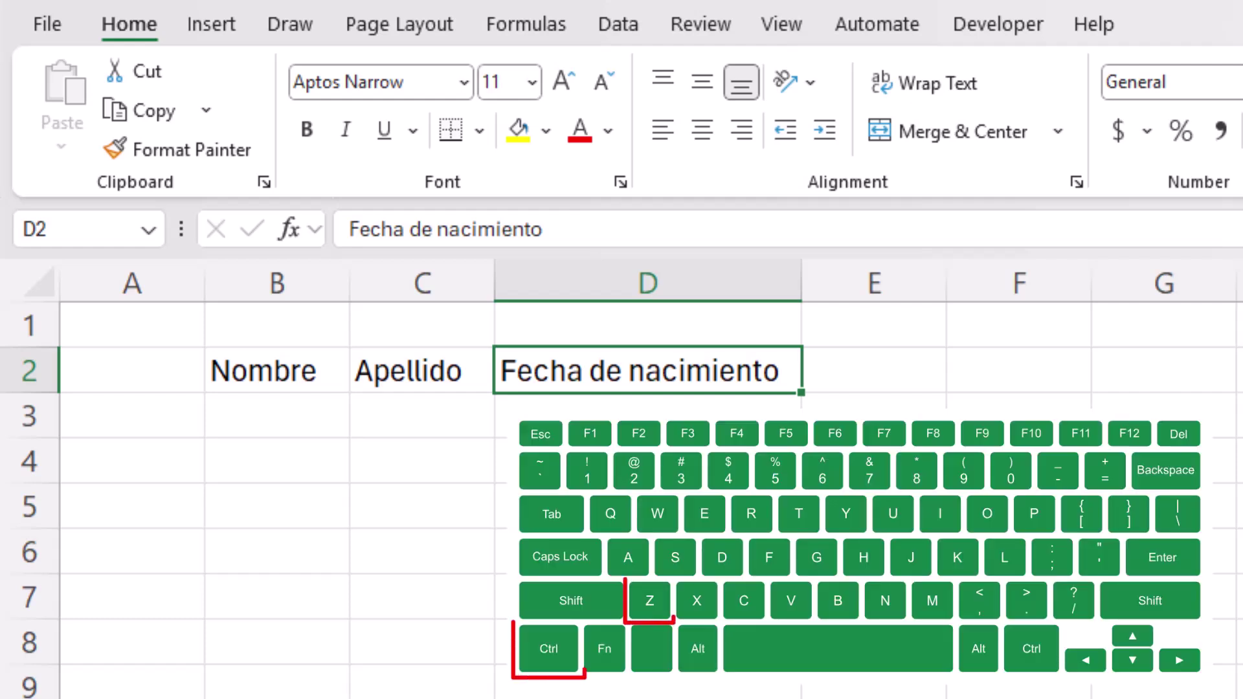
pyautogui.hotkey('ctrl', 'z')
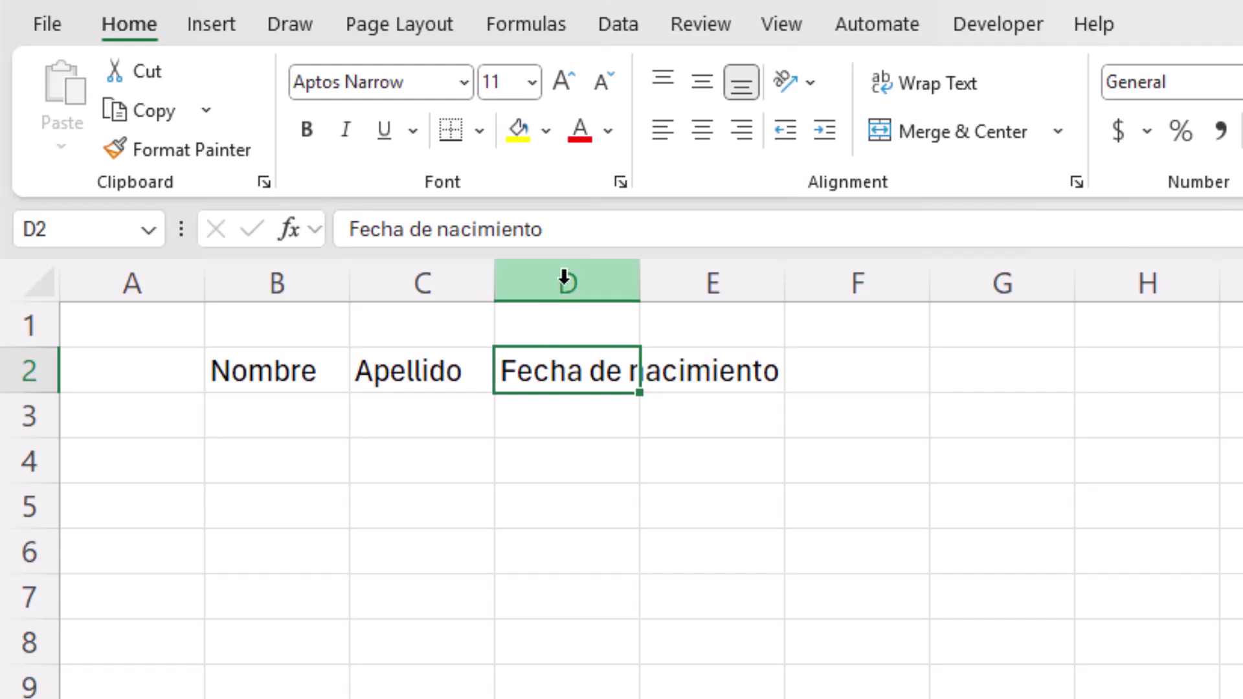
# Step: AutoFit the width of column D to the header Fecha de nacimiento
pyautogui.doubleClick(638, 283)
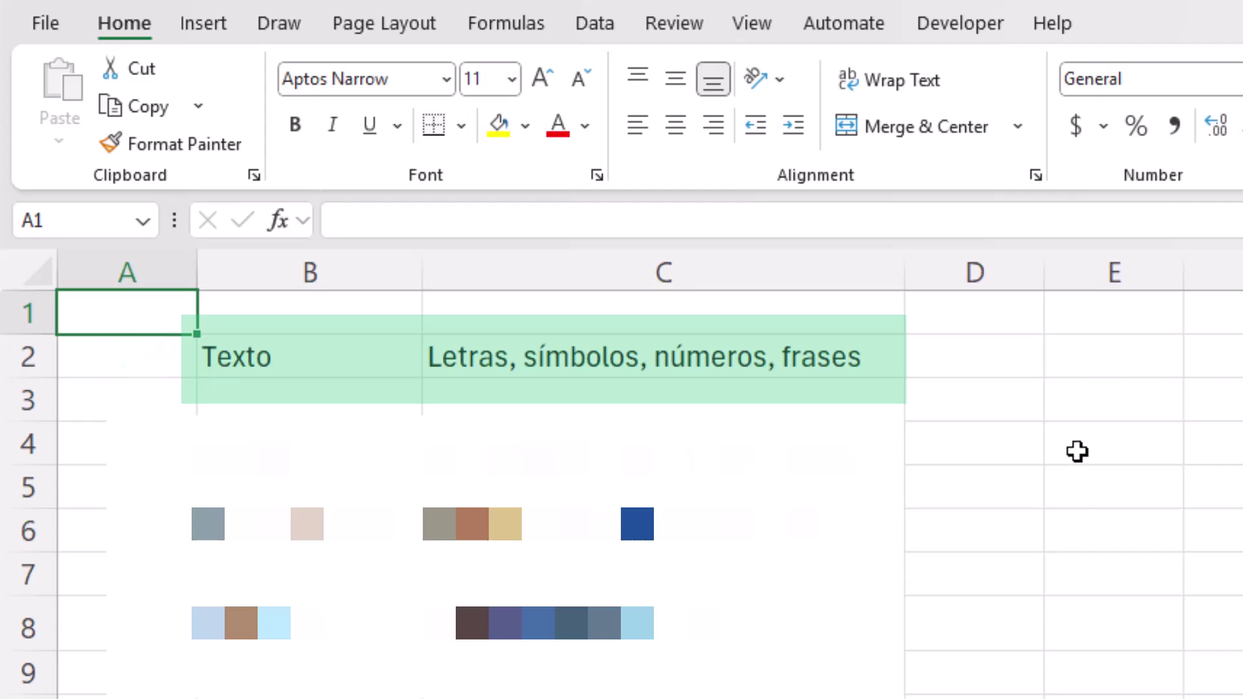
# Step: On the data types sheet, enter the text examples L, $, # and 5T in cells E2 to H2
pyautogui.click(1090, 361)
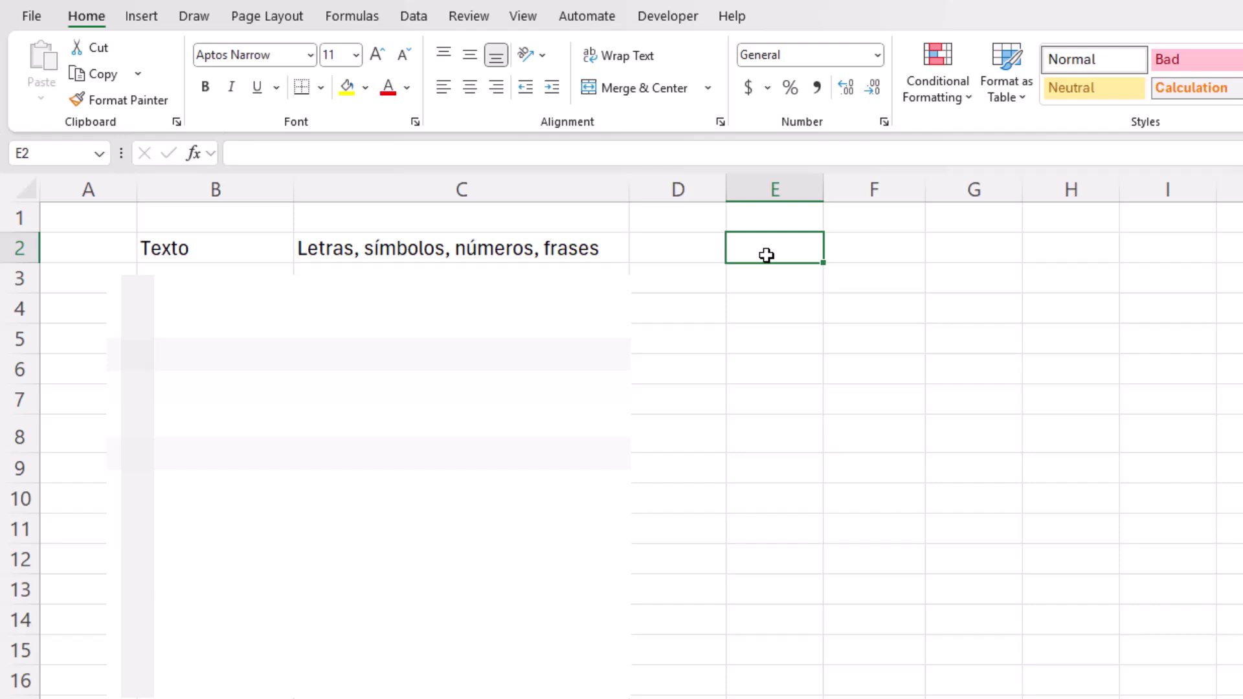
pyautogui.write('L')
pyautogui.press('Tab')
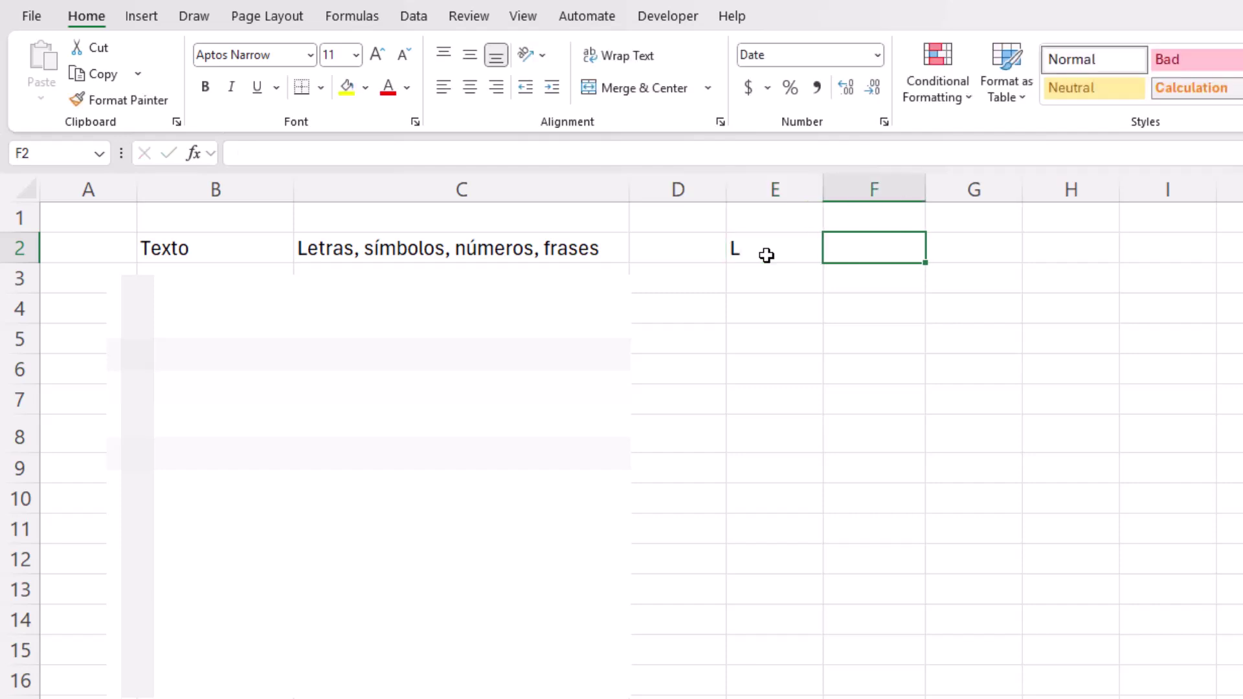
pyautogui.write('$')
pyautogui.press('Tab')
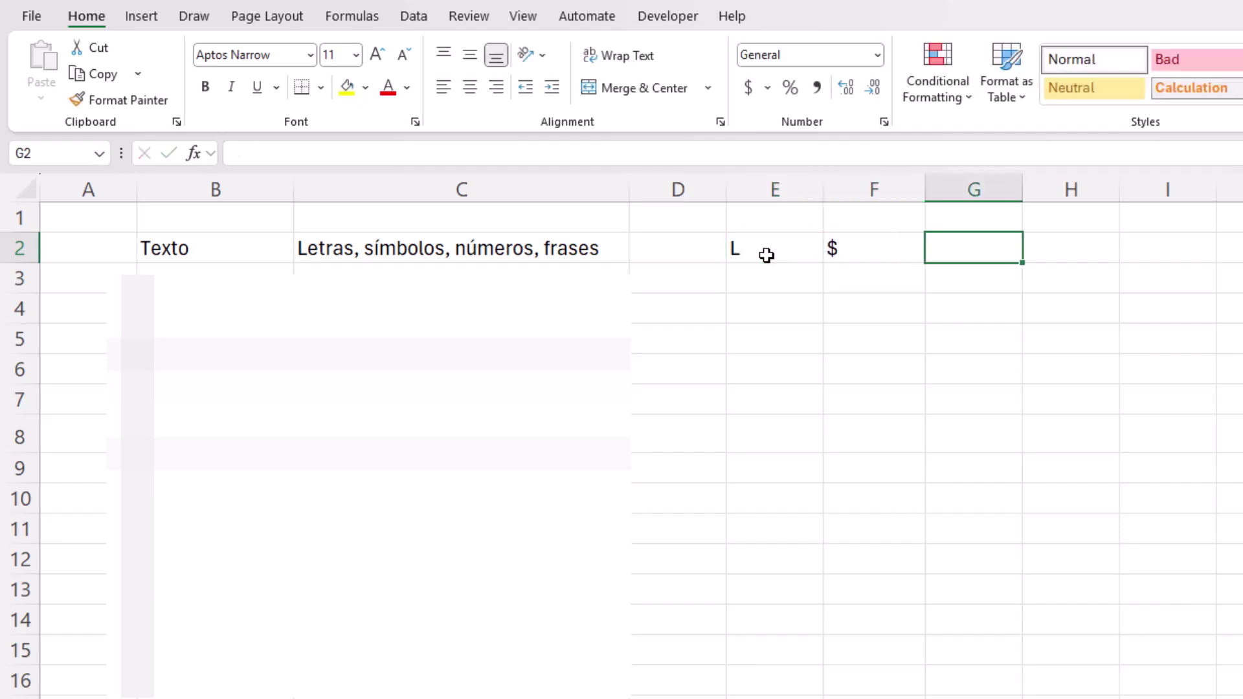
pyautogui.write('#')
pyautogui.press('Tab')
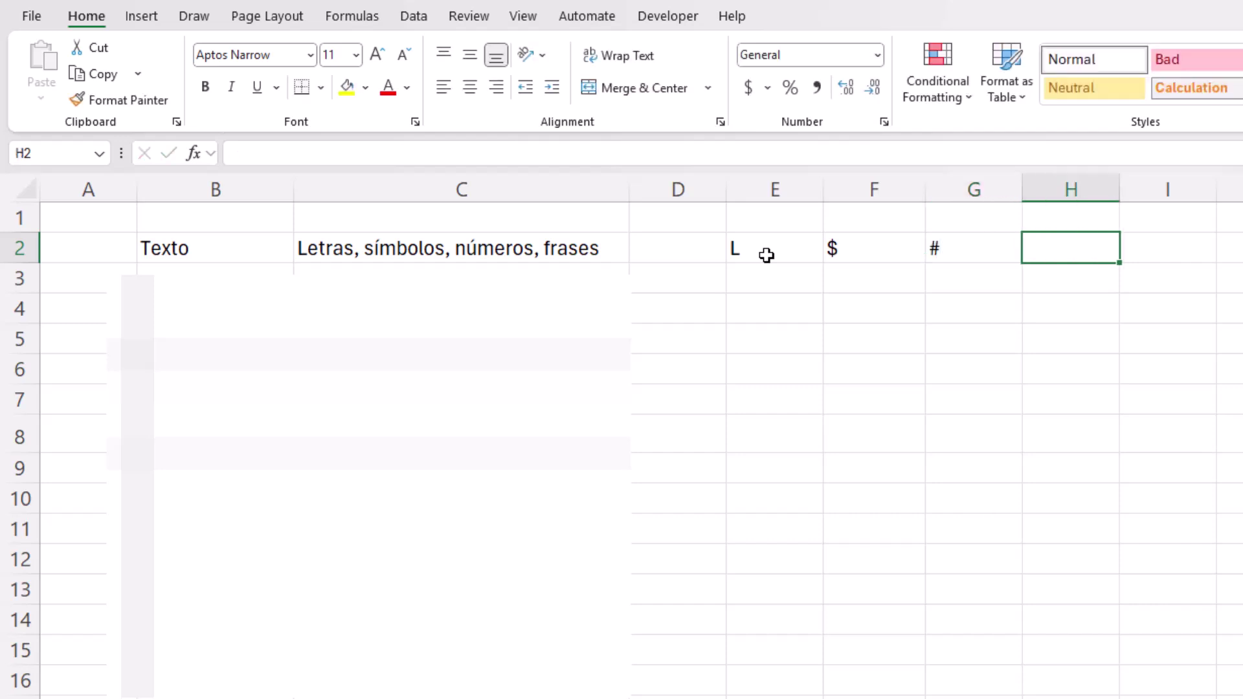
pyautogui.write('5T')
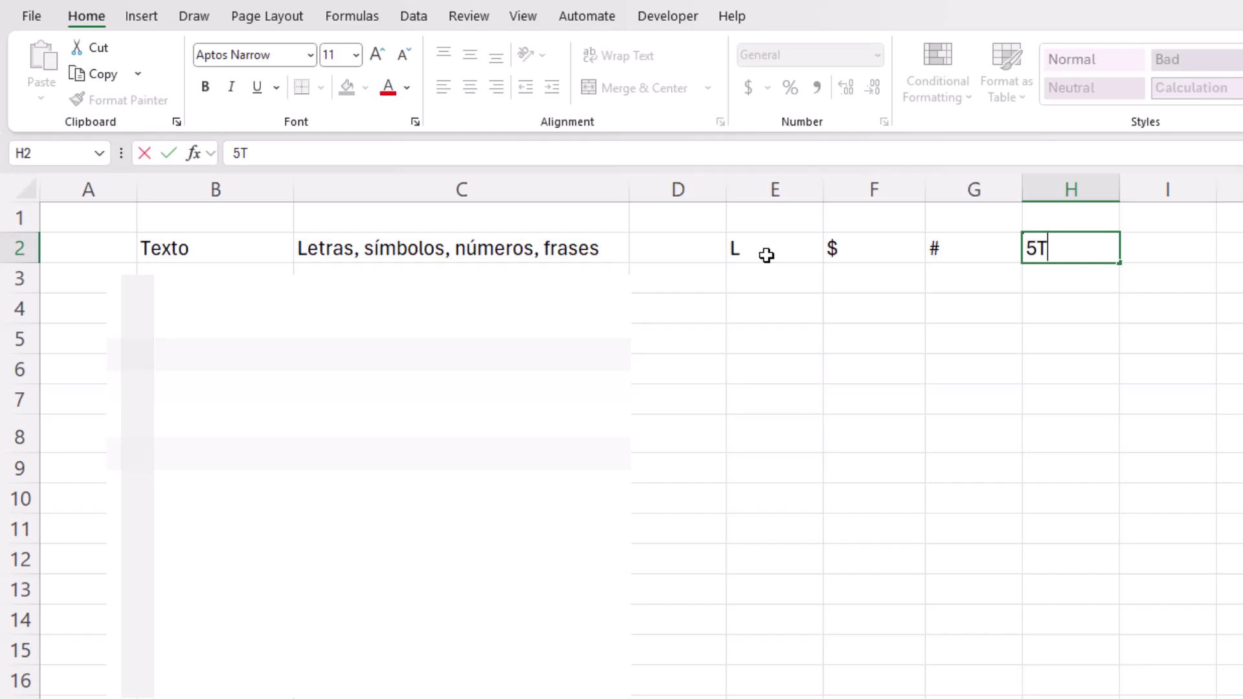
pyautogui.press('Tab')
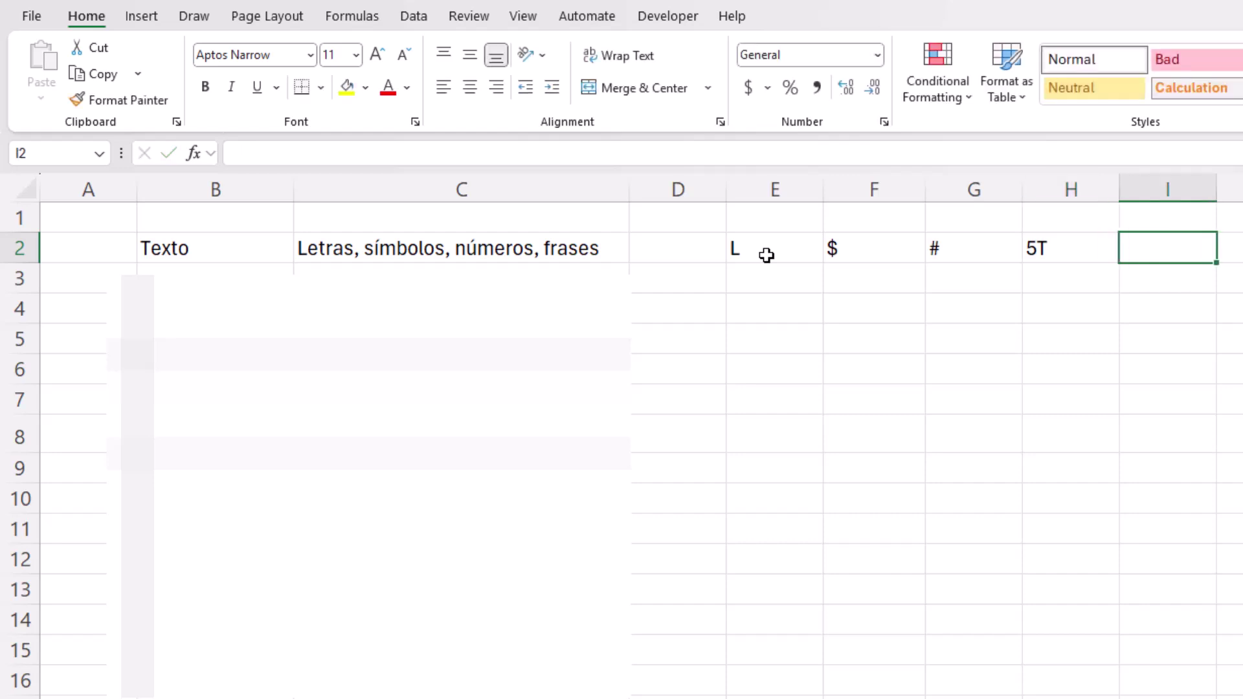
# Step: Enter the phrase La casa roja in cell I2 as another text example
pyautogui.write('La')
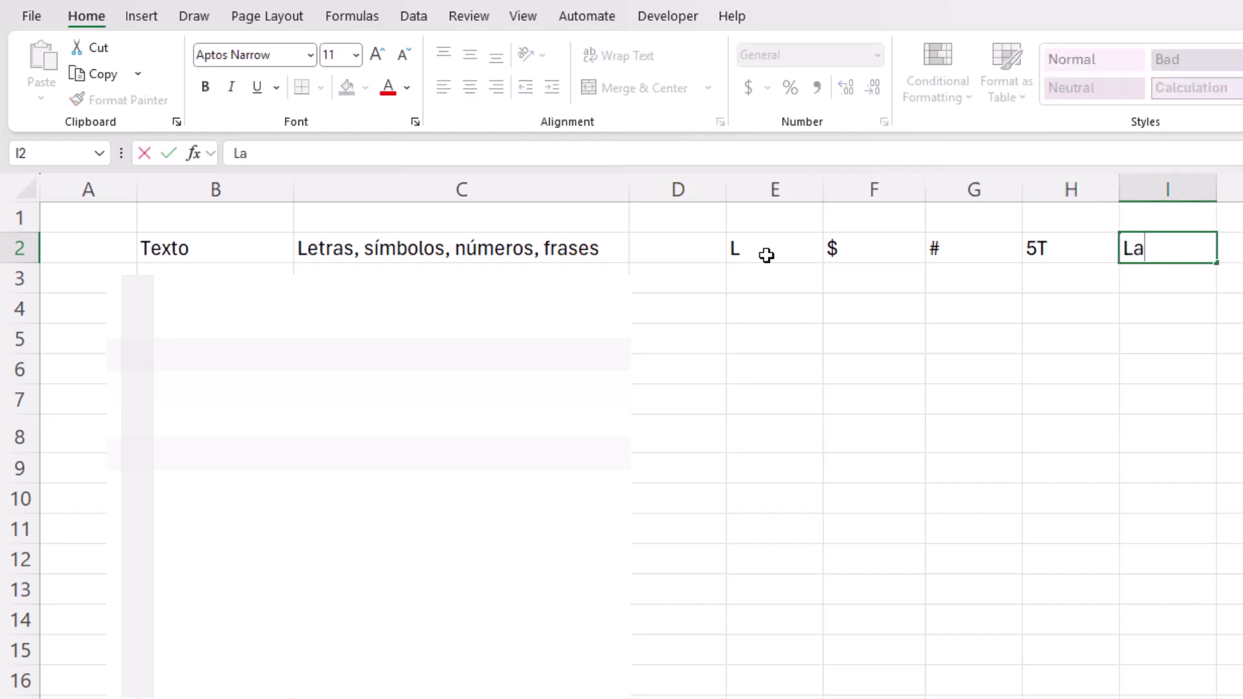
pyautogui.write(' casa roja')
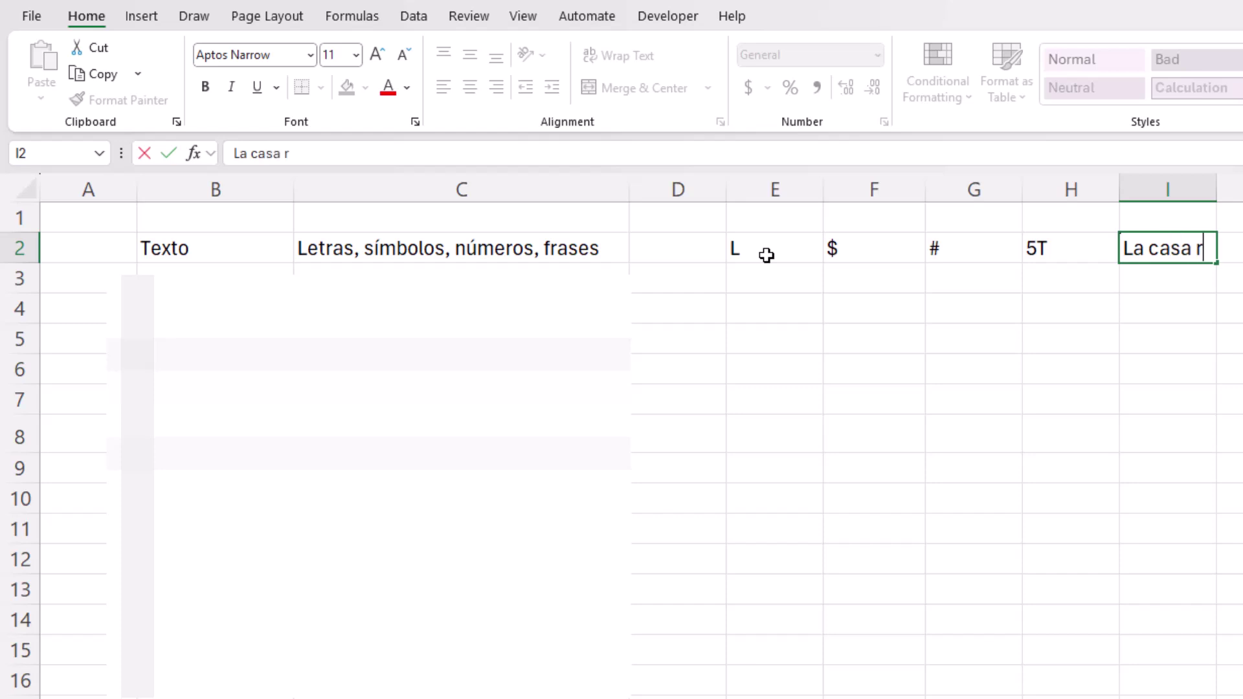
pyautogui.press('Return')
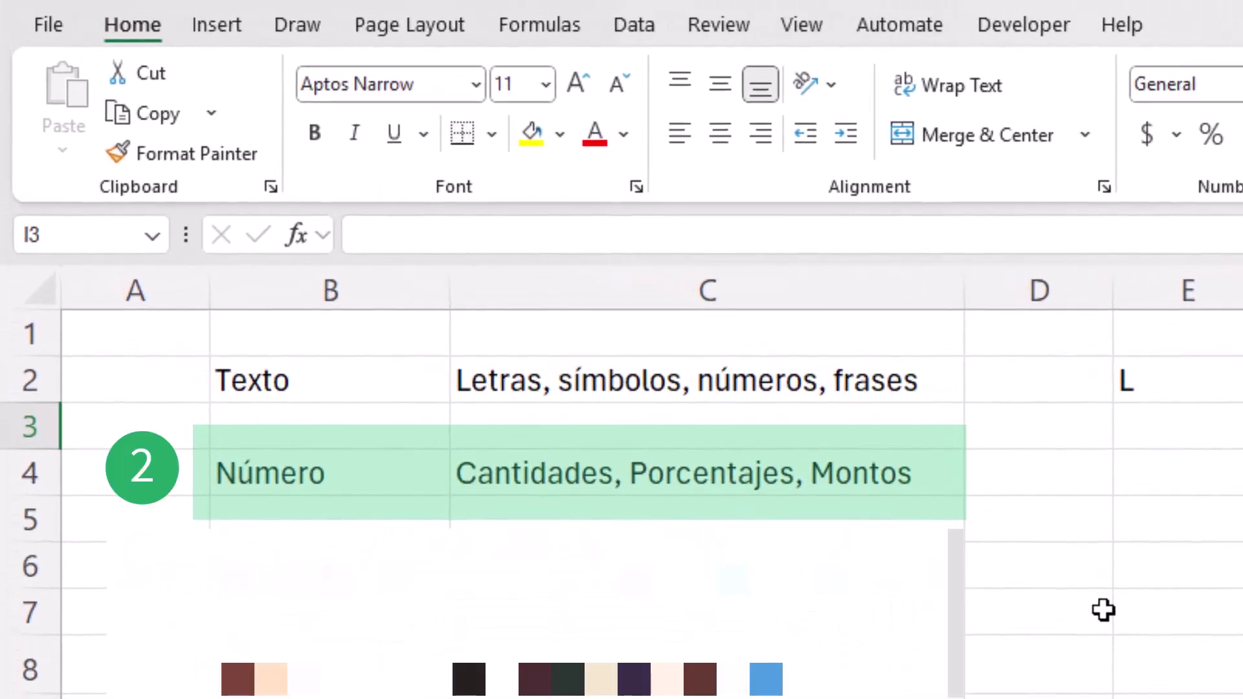
# Step: Enter the number examples 5, 45% and 20000 in cells E4 to G4 of the Número row
pyautogui.click(1185, 474)
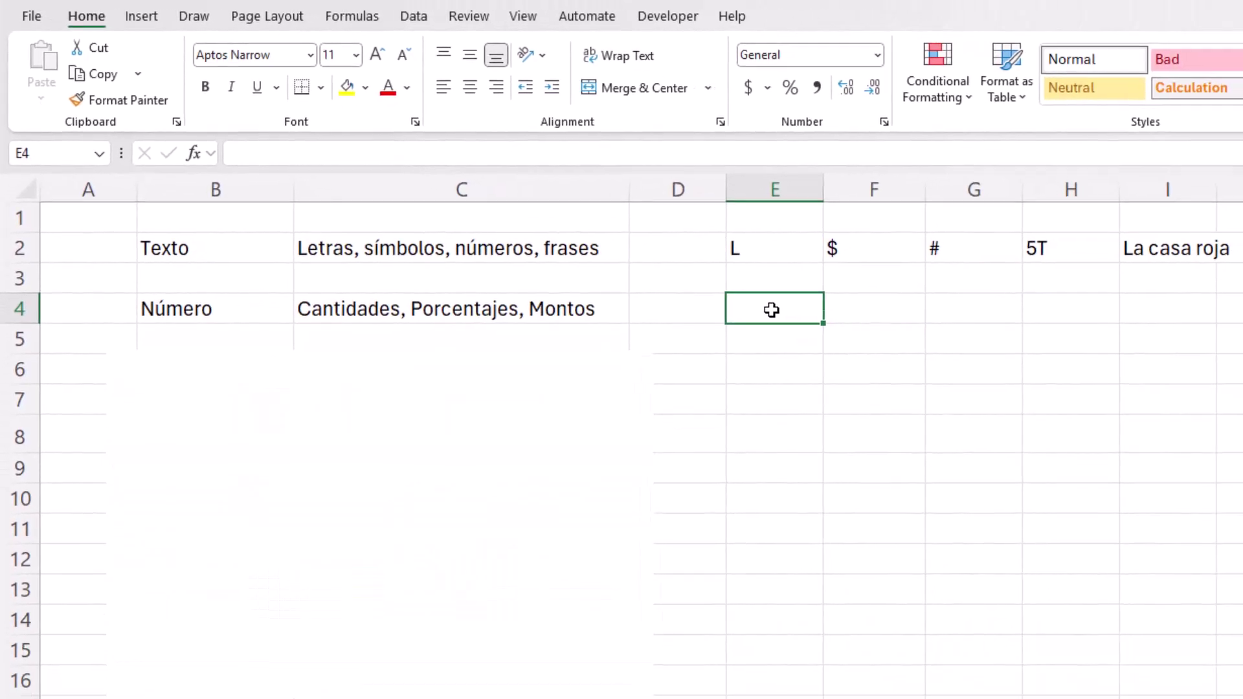
pyautogui.write('5')
pyautogui.press('Tab')
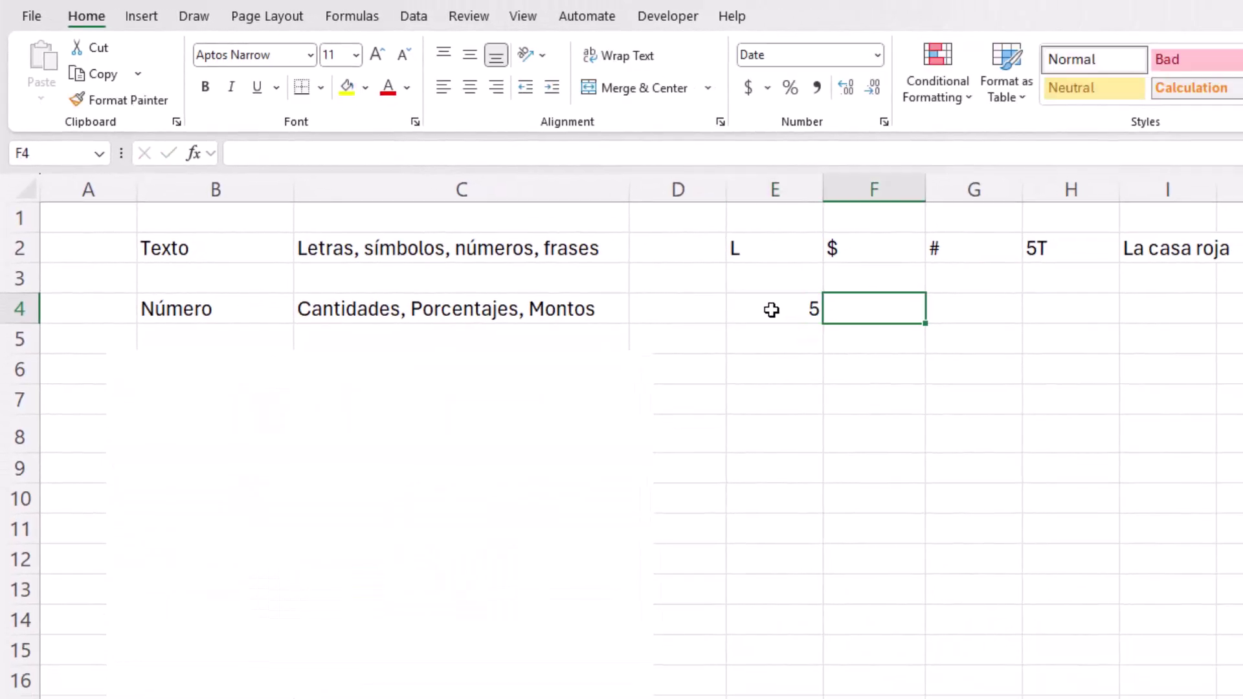
pyautogui.write('45%')
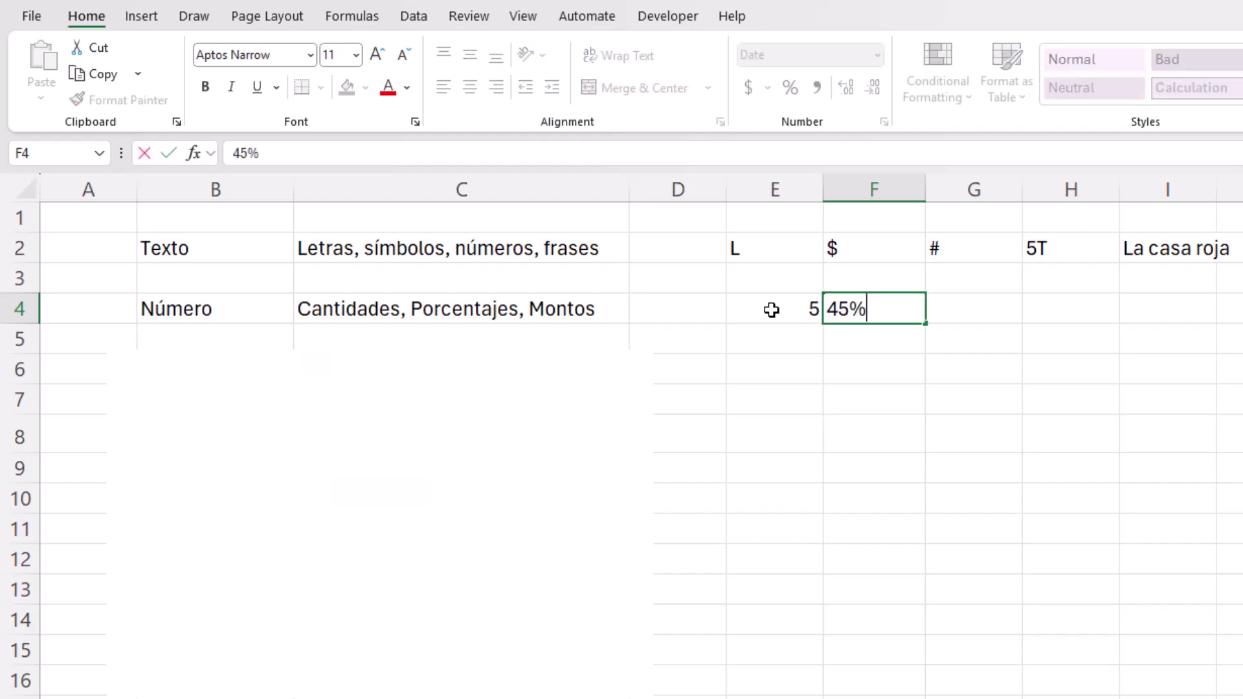
pyautogui.press('Return')
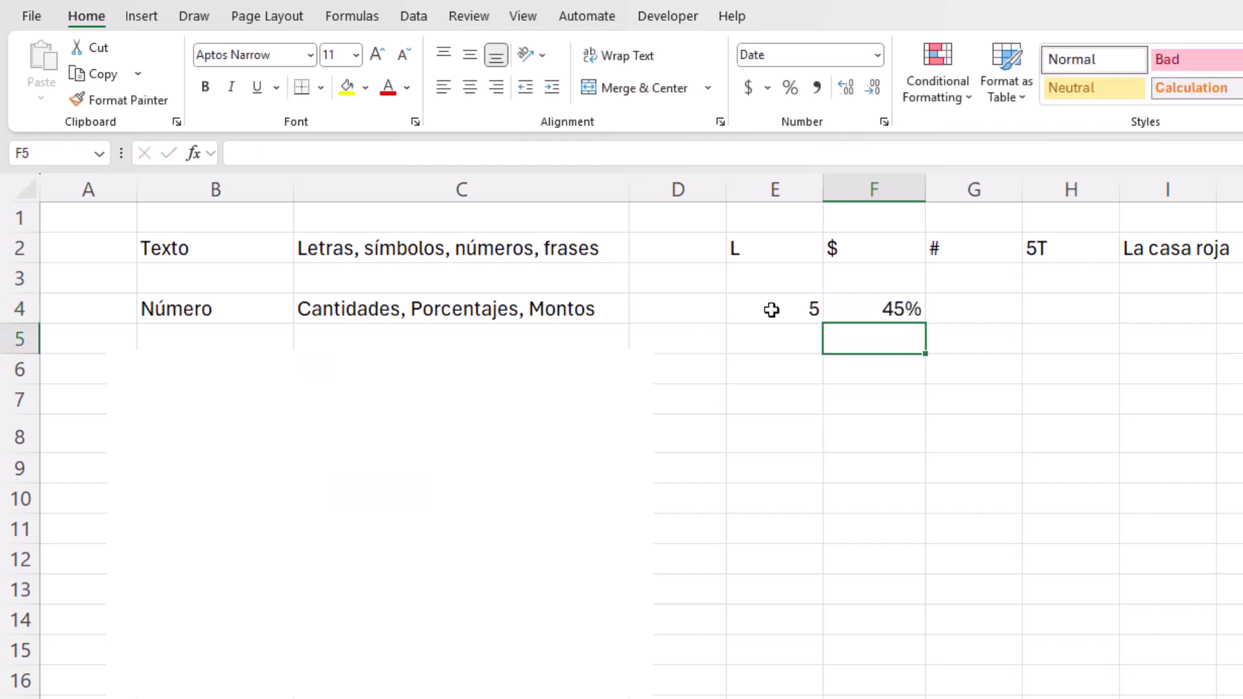
pyautogui.press('Up')
pyautogui.press('Right')
pyautogui.write('200')
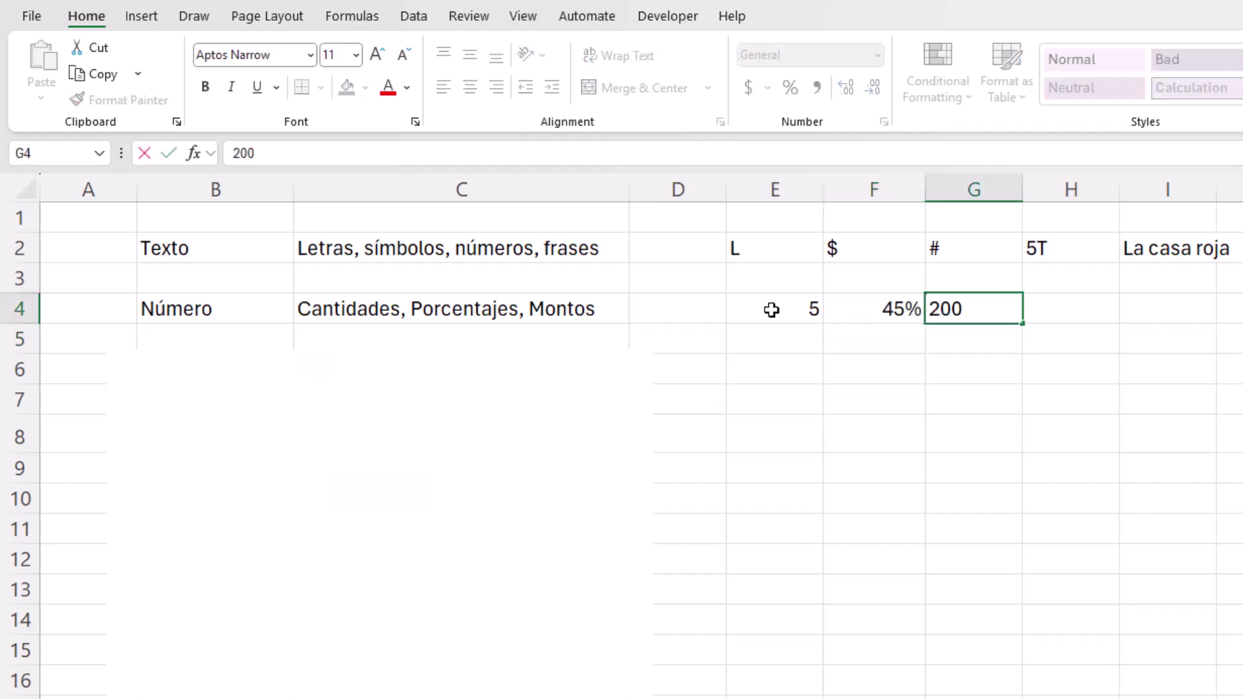
pyautogui.write('00')
pyautogui.press('Return')
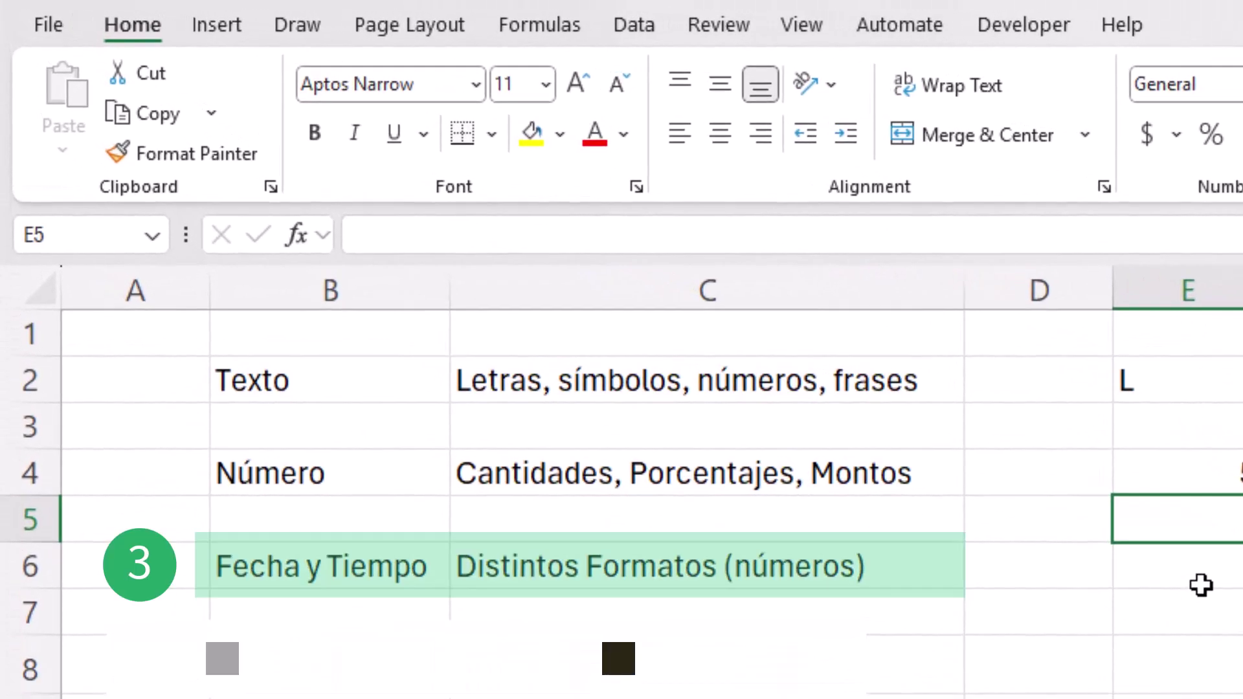
# Step: In the Fecha y Tiempo row, enter the date 3/2/2025 in E6 and the time 1:30 PM in F6
pyautogui.click(1201, 576)
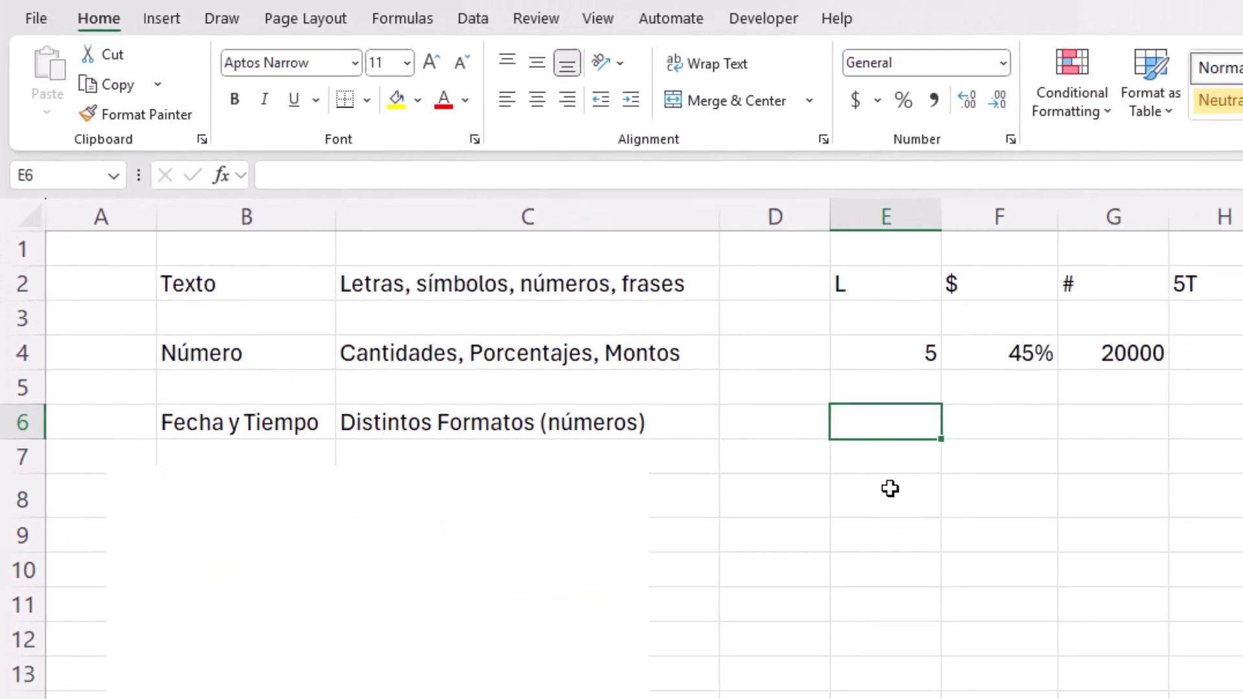
pyautogui.write('3/2')
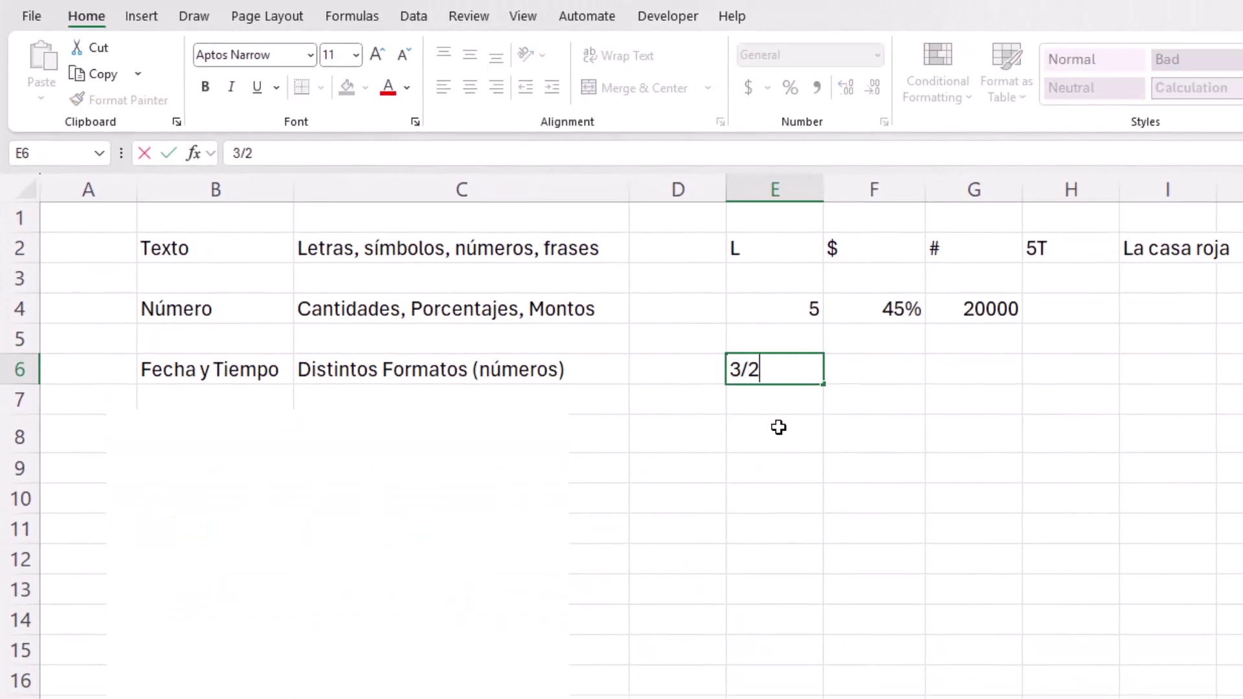
pyautogui.write('/2025')
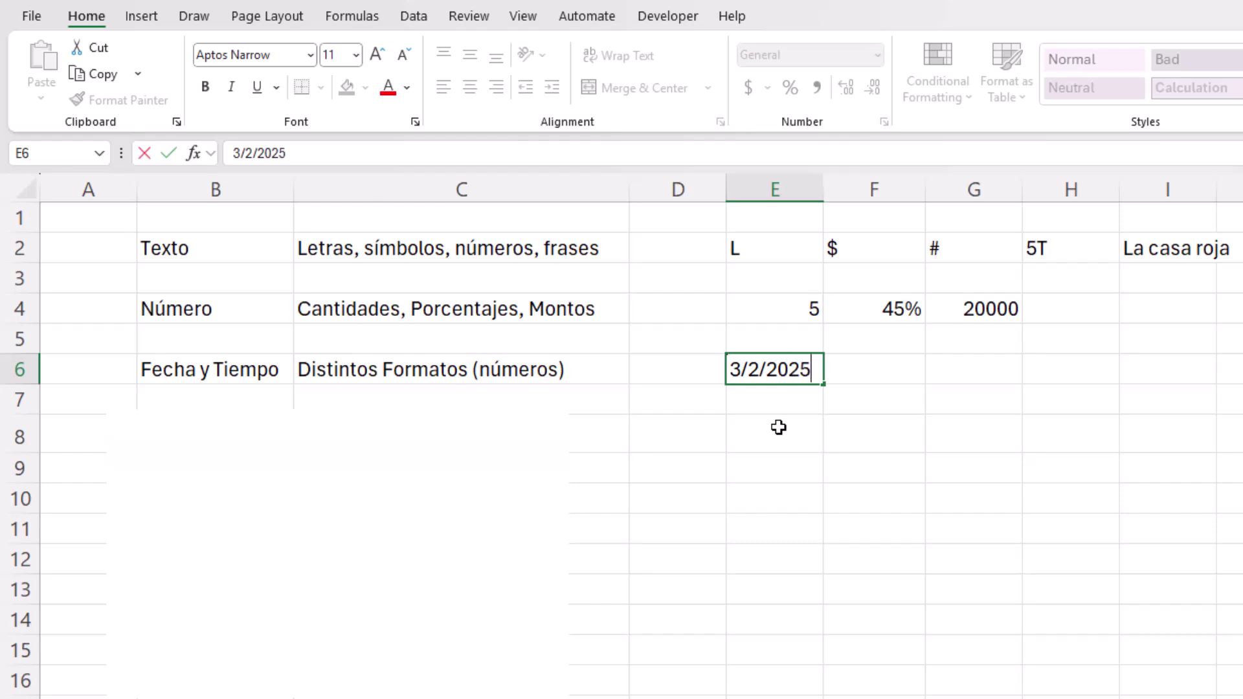
pyautogui.press('Return')
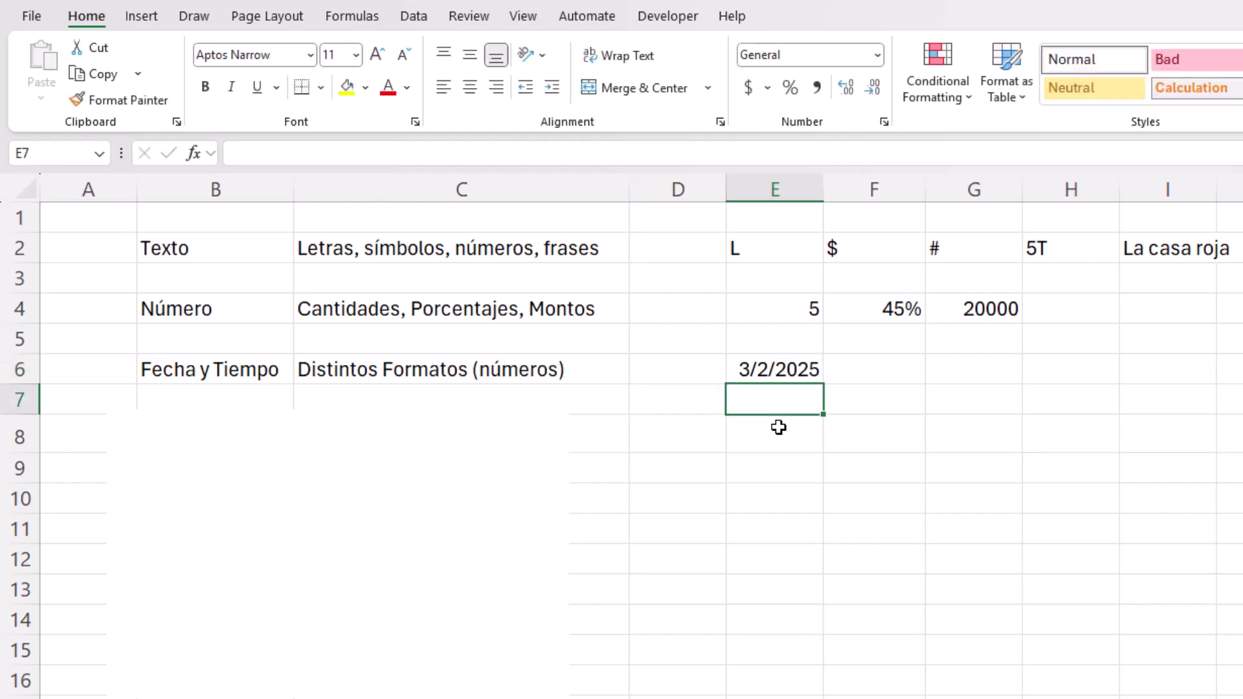
pyautogui.press('Up')
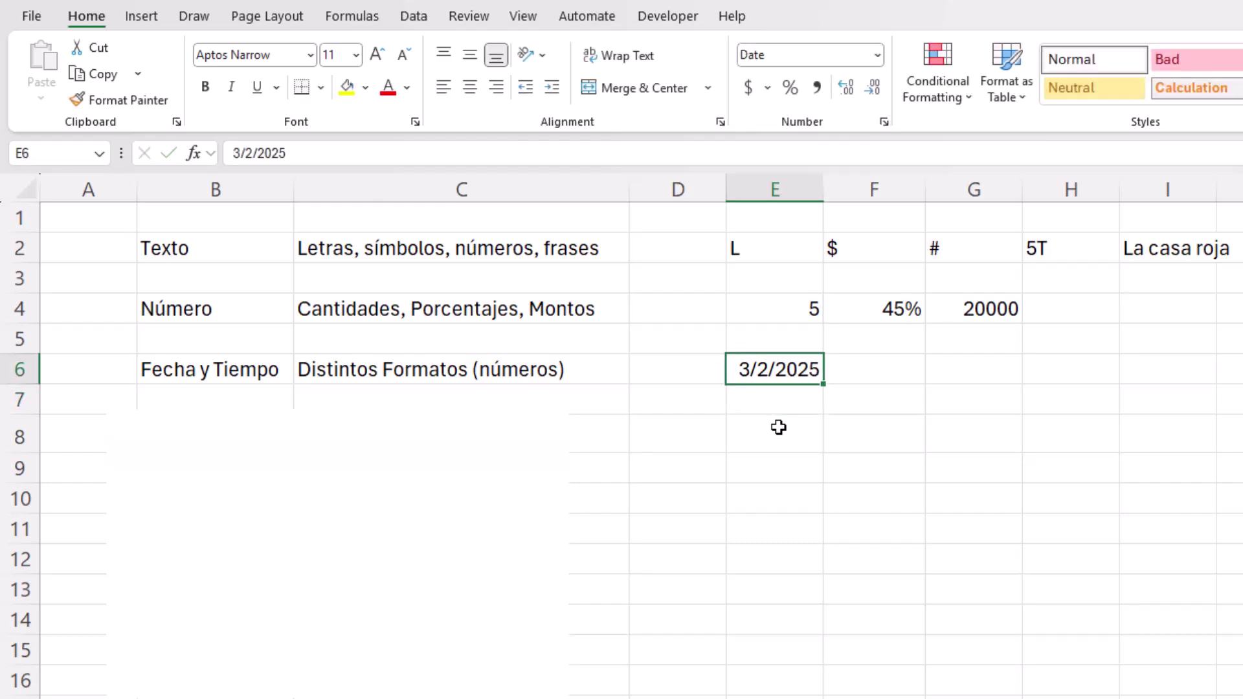
pyautogui.press('Right')
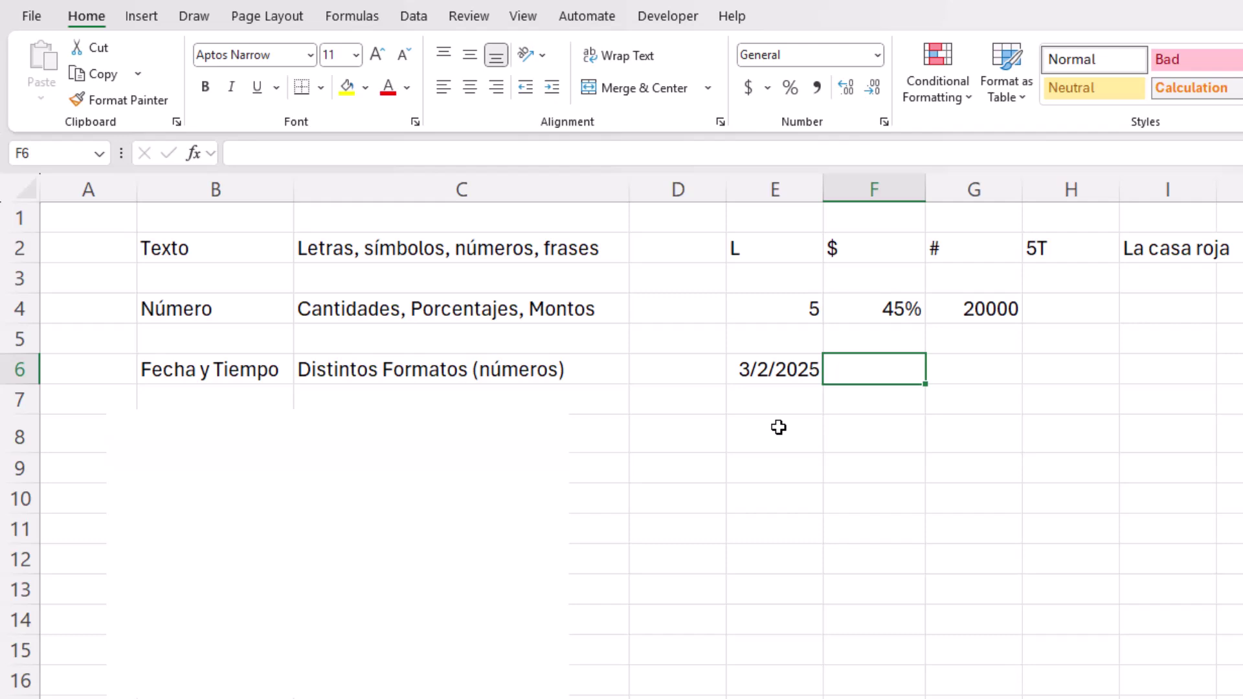
pyautogui.write('1:30')
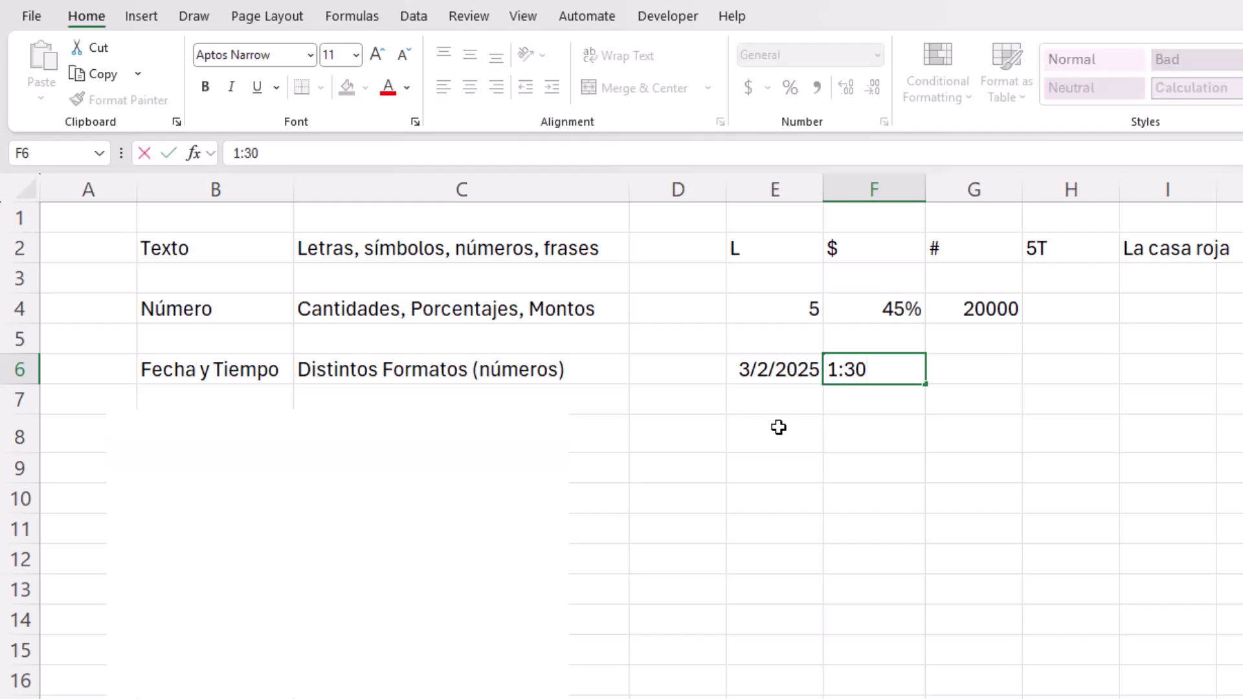
pyautogui.write(' PM')
pyautogui.press('Return')
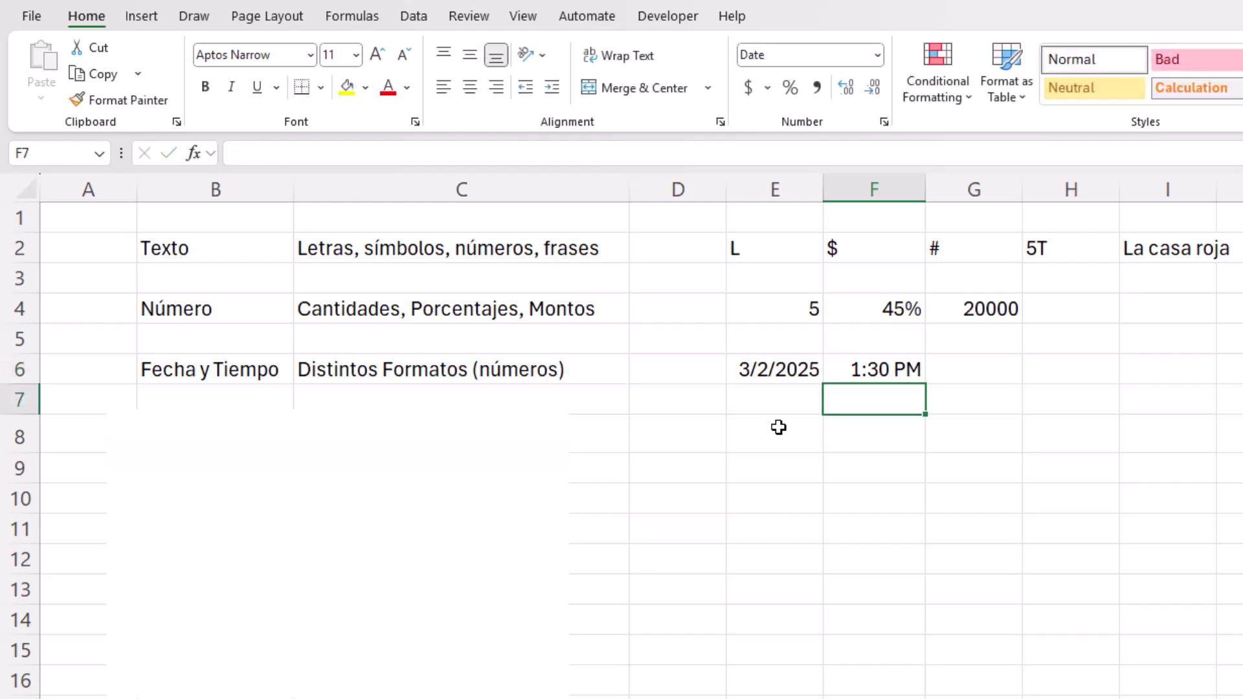
pyautogui.press('Up')
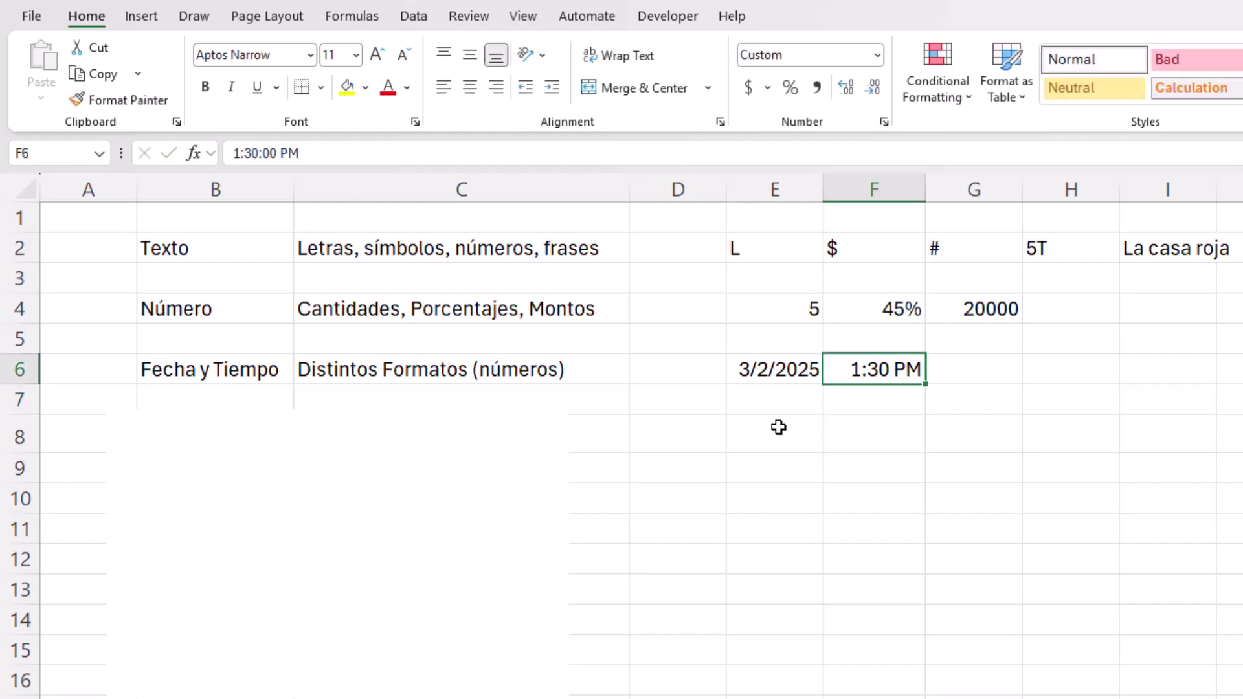
pyautogui.press('Left')
pyautogui.press('Right')
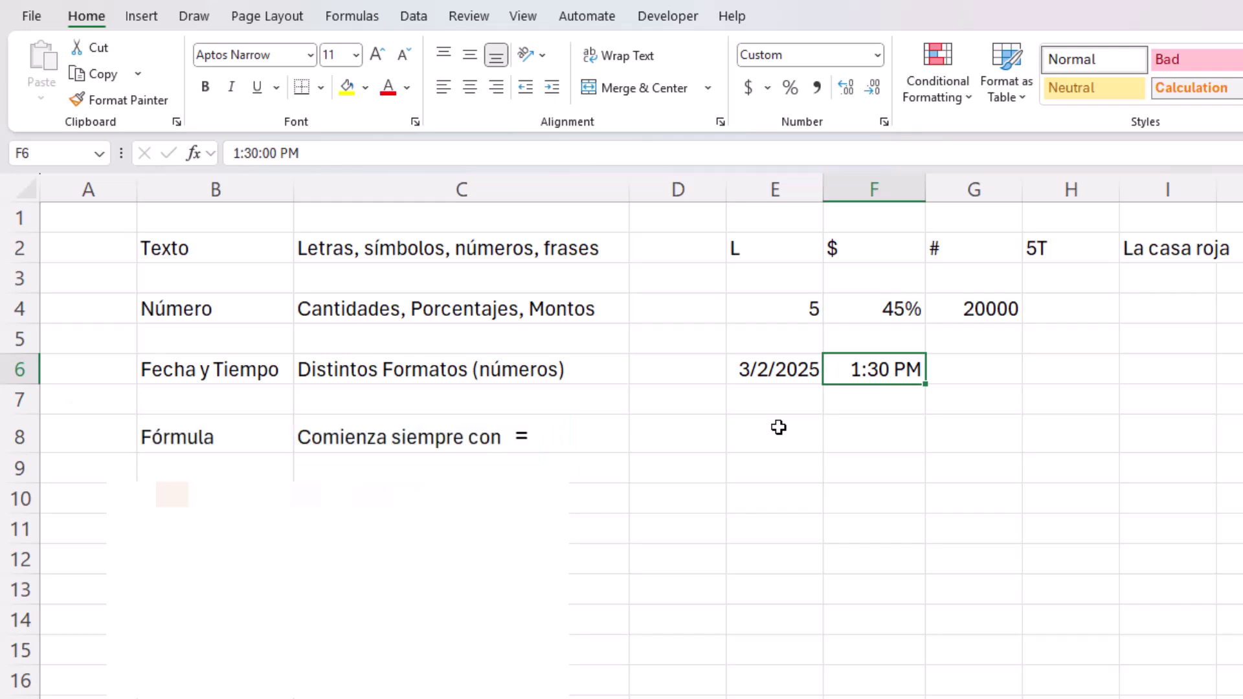
# Step: Enter the formula =2+2 in E8 of the Fórmula row and reselect the cell to inspect its formula
pyautogui.click(779, 427)
pyautogui.write('=')
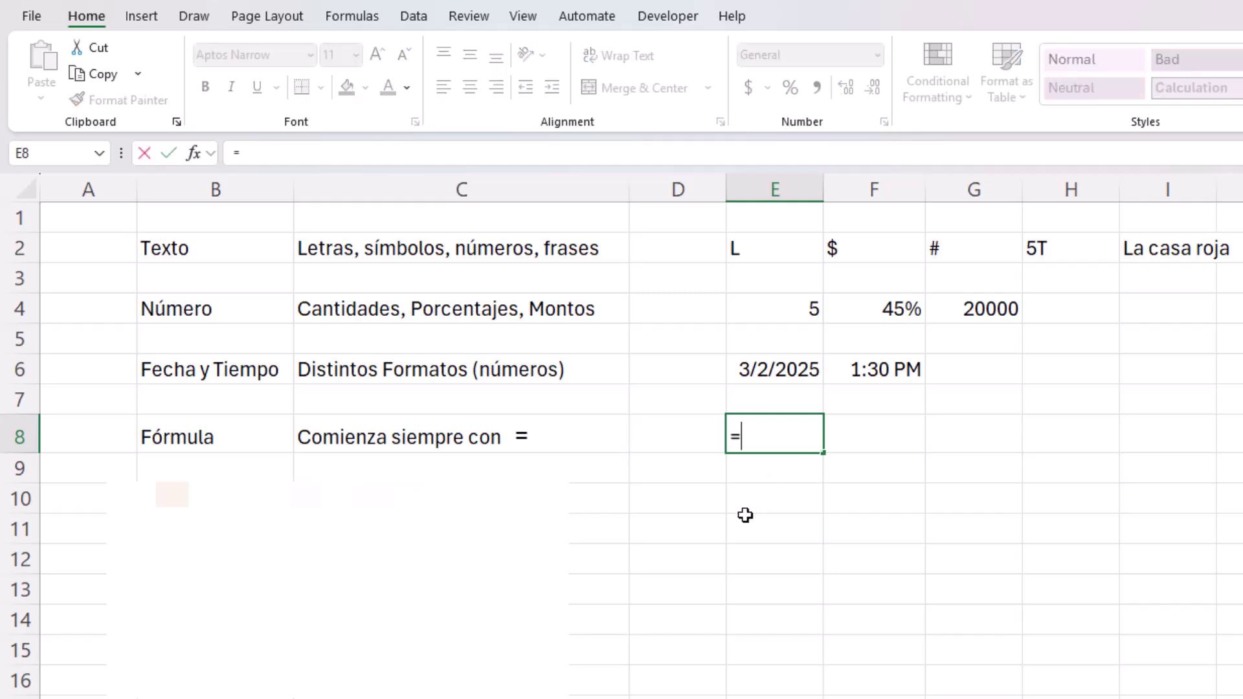
pyautogui.write('2+2')
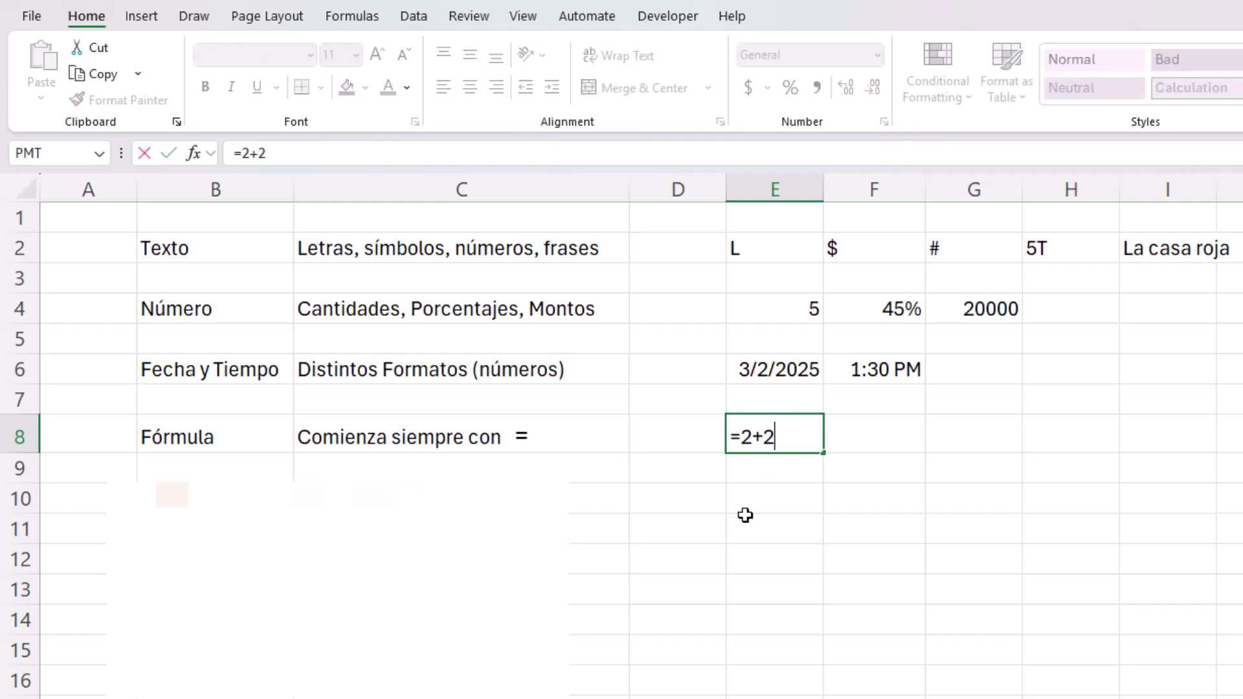
pyautogui.press('Return')
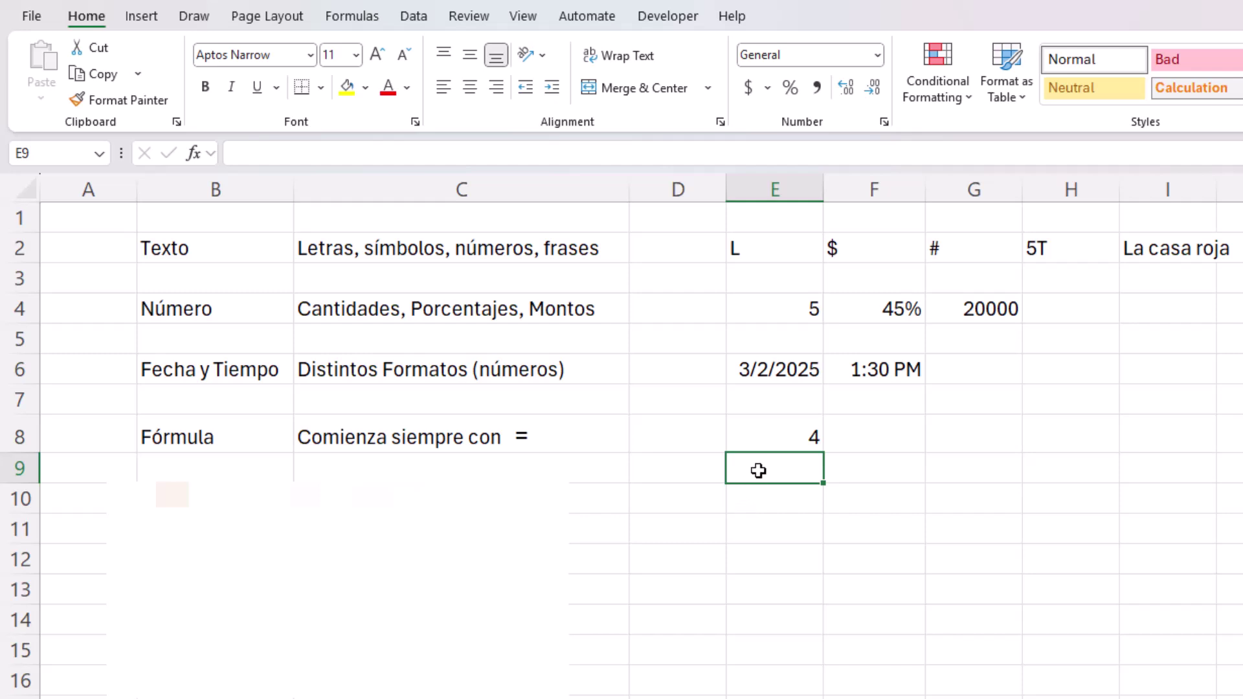
pyautogui.click(771, 437)
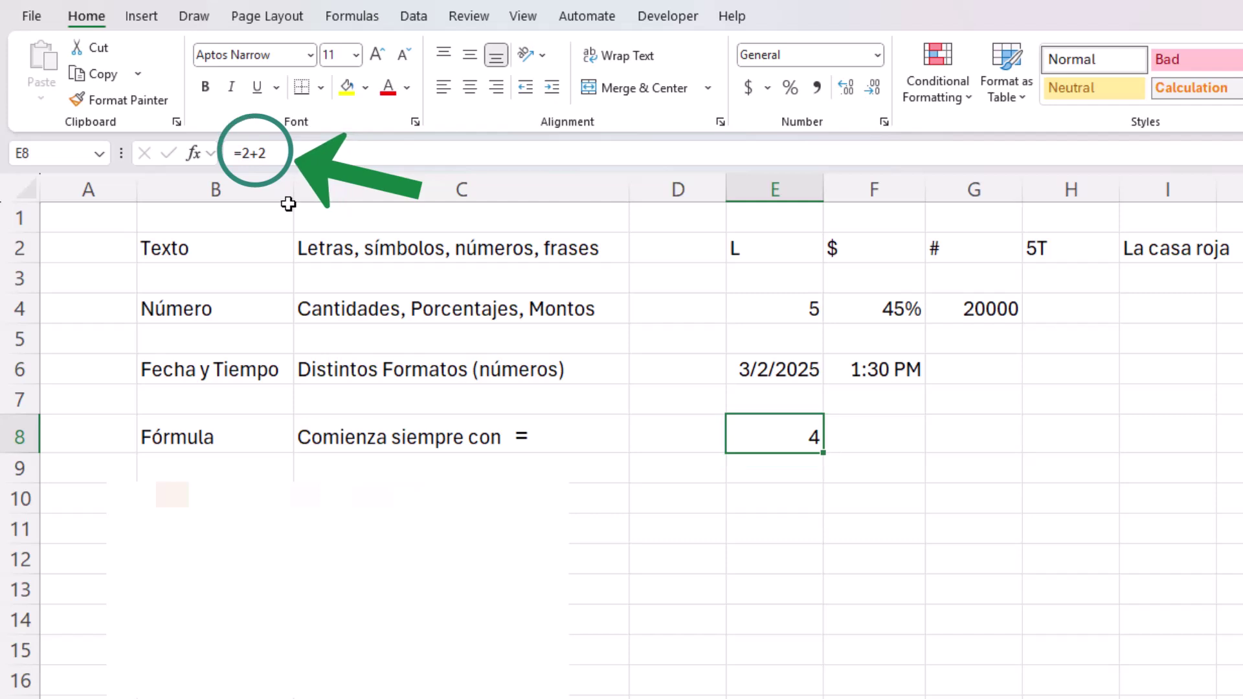
# Step: Enter the formula =G4 in F8 to reference the 20000 amount, and reselect the cell to inspect its formula
pyautogui.click(871, 447)
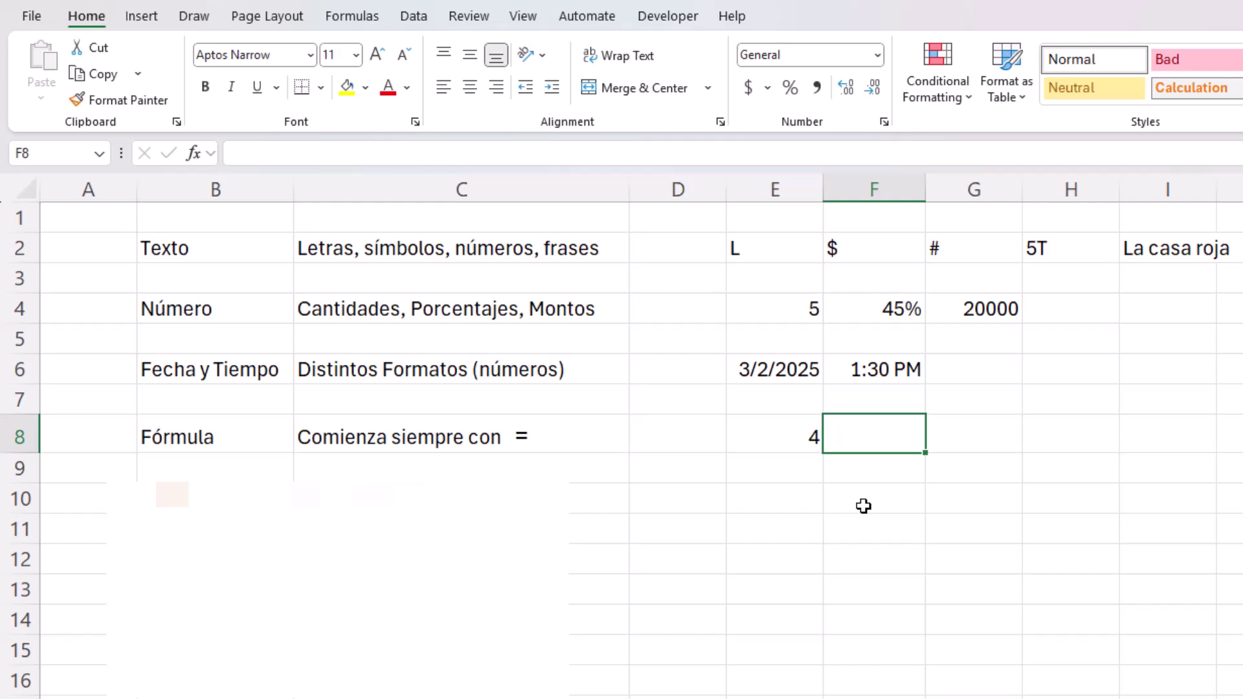
pyautogui.write('=')
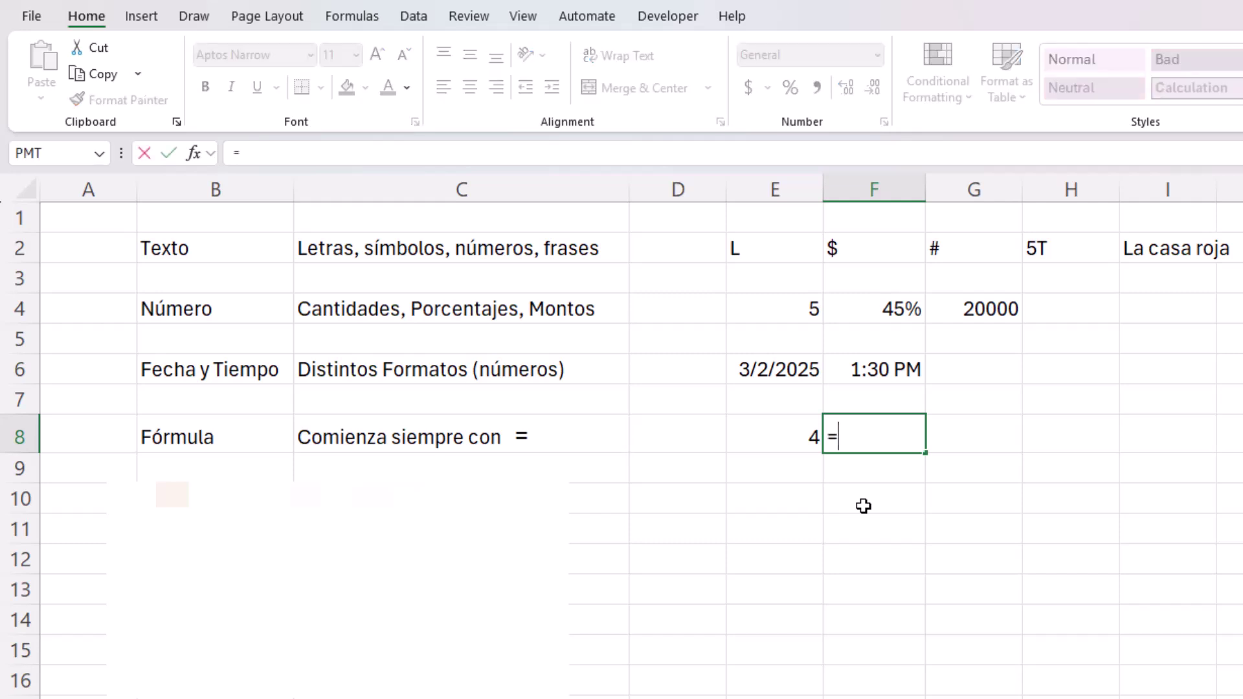
pyautogui.click(976, 308)
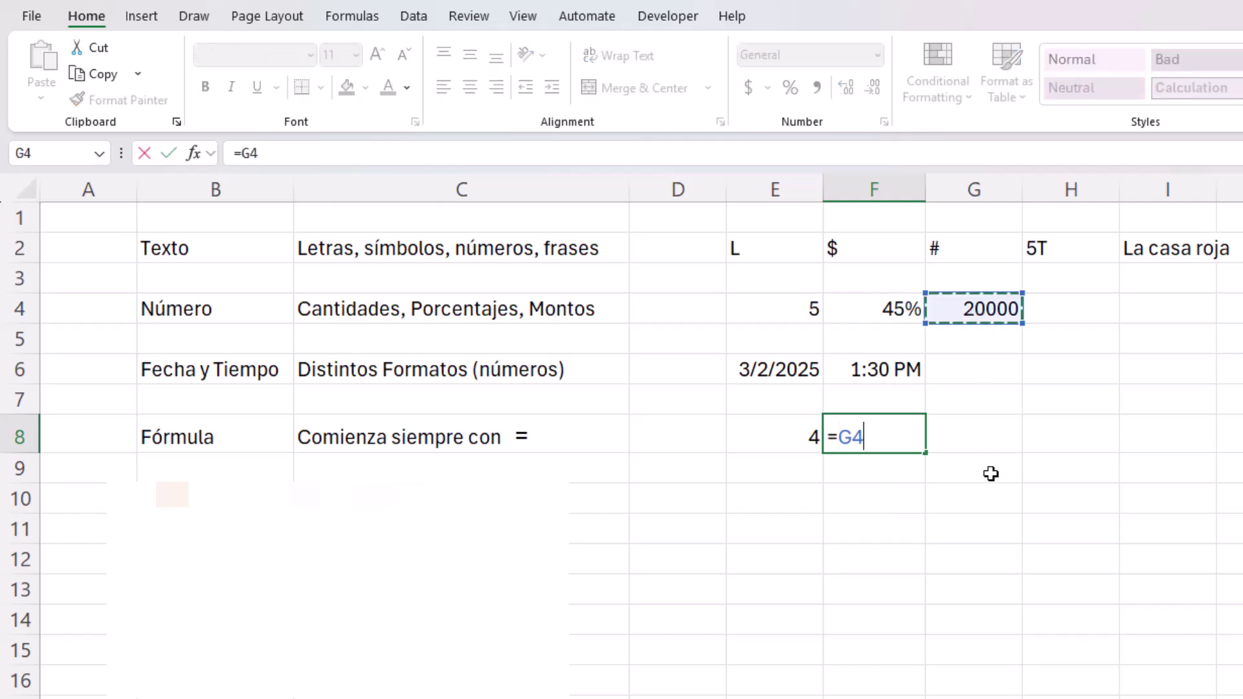
pyautogui.press('Return')
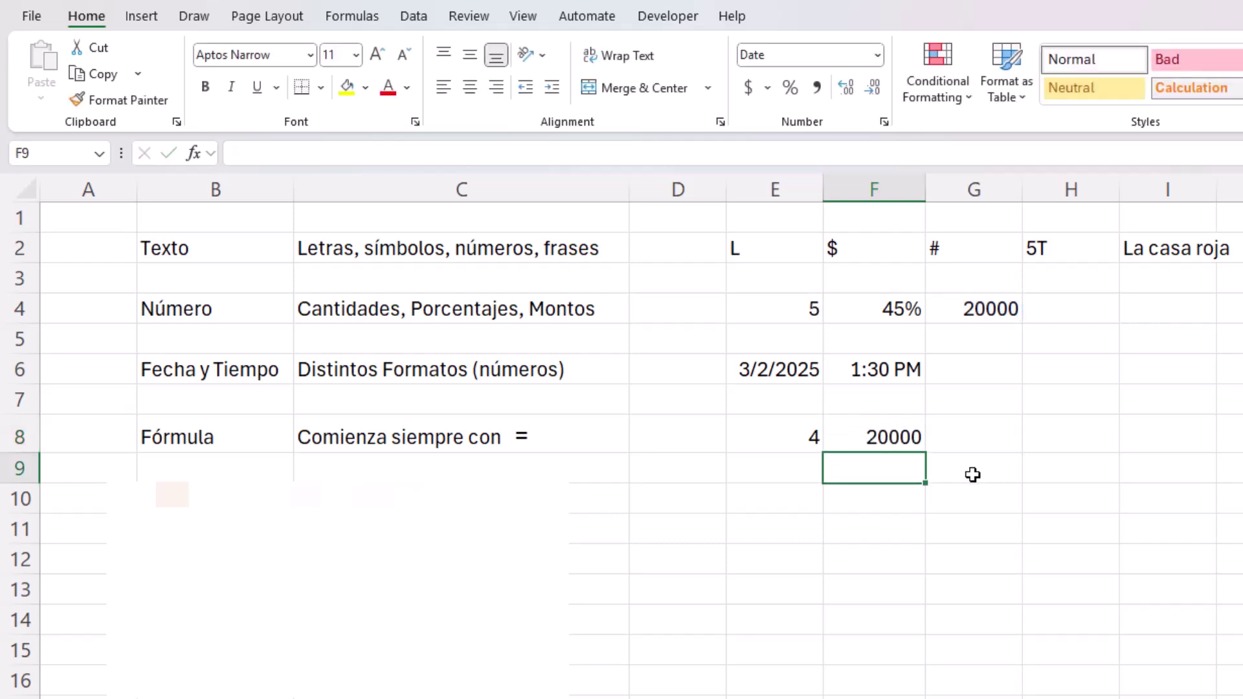
pyautogui.click(900, 439)
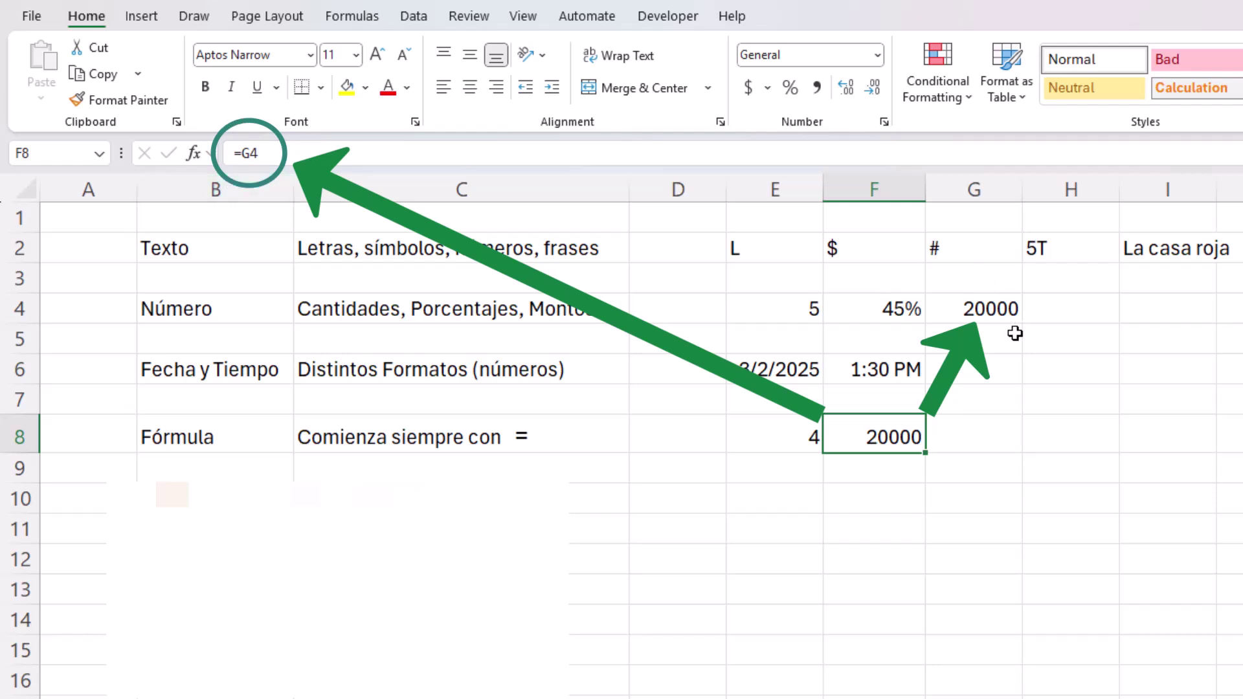
# Step: Enter the formula =I2 in G8 to reference the phrase La casa roja
pyautogui.press('Right')
pyautogui.write('=')
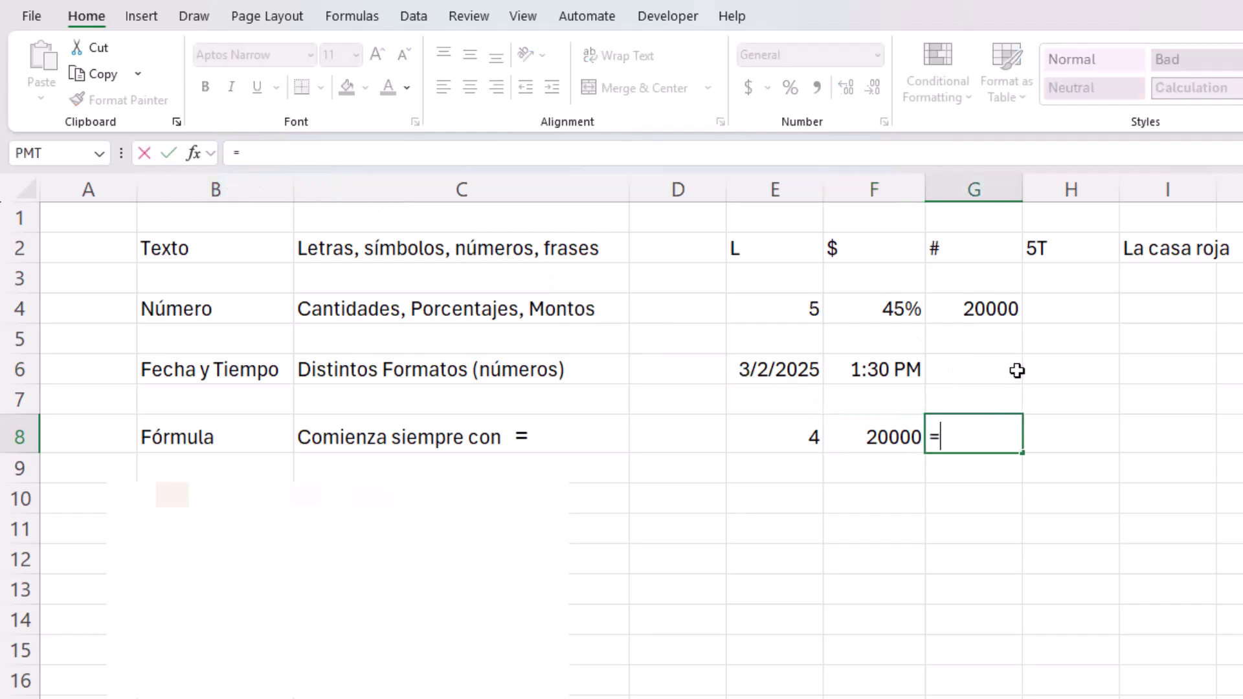
pyautogui.click(1163, 248)
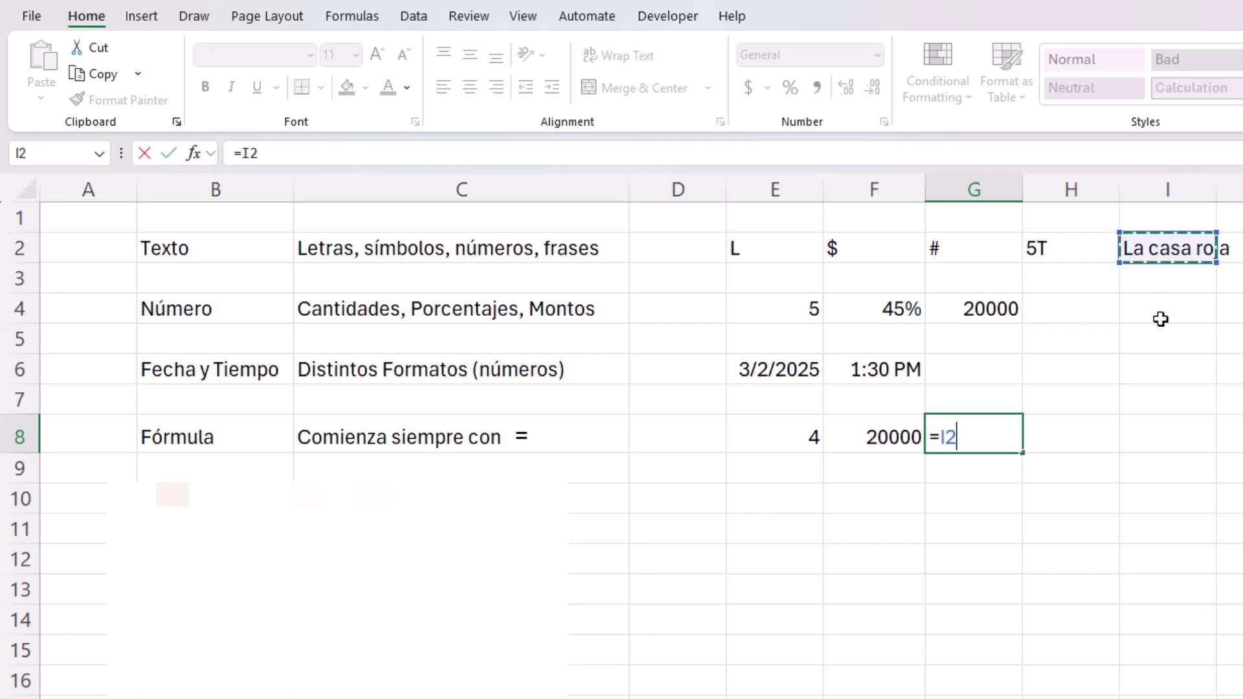
pyautogui.press('Return')
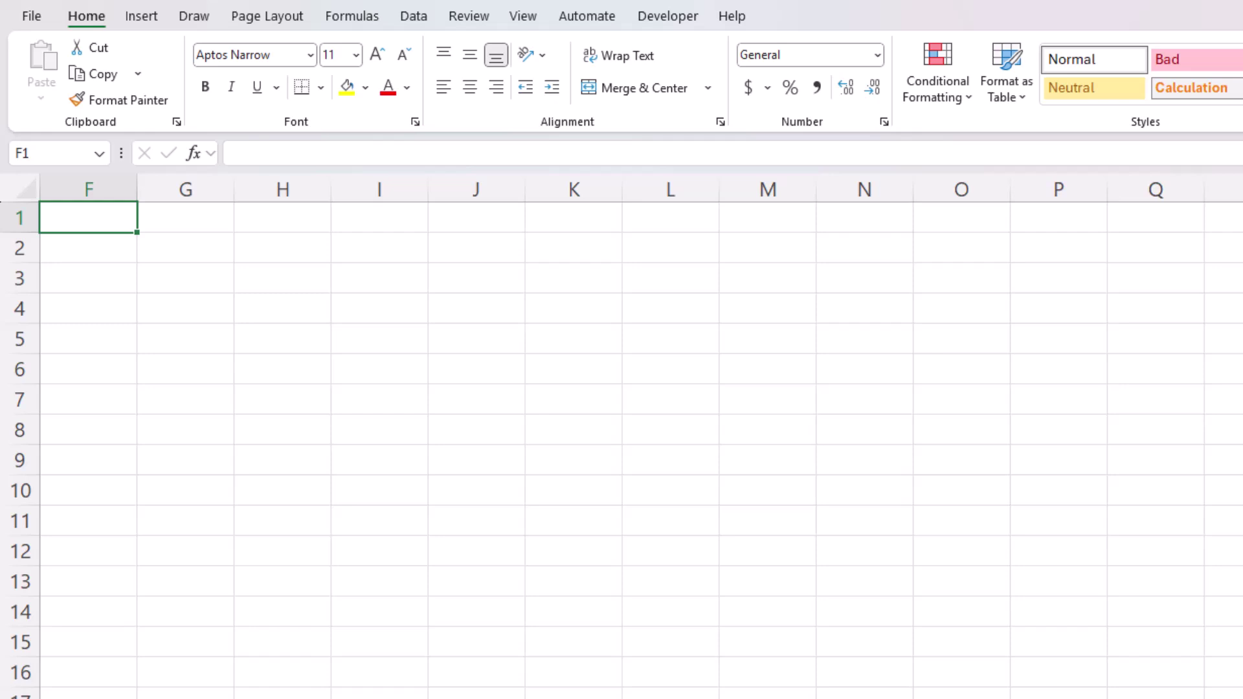
# Step: On a blank sheet, enter 1, 2, 3 and 4 down cells F1 to F4, and clear those cells again
pyautogui.write('1')
pyautogui.press('Return')
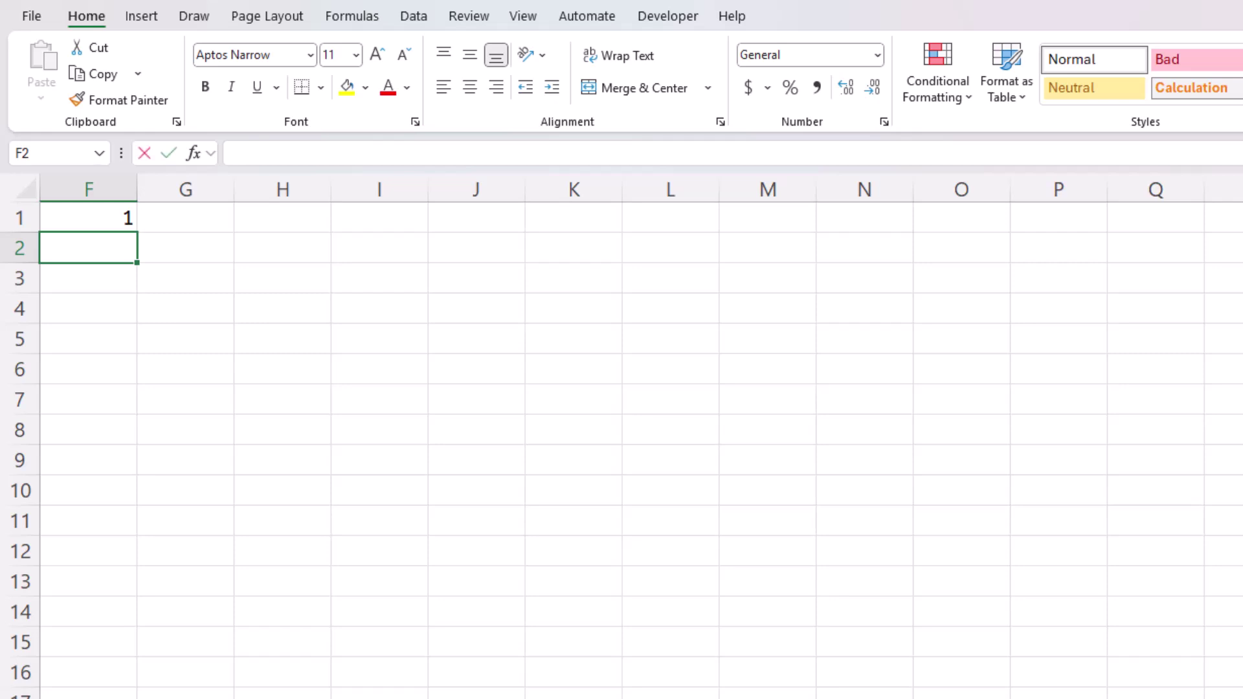
pyautogui.write('2')
pyautogui.press('Return')
pyautogui.write('3')
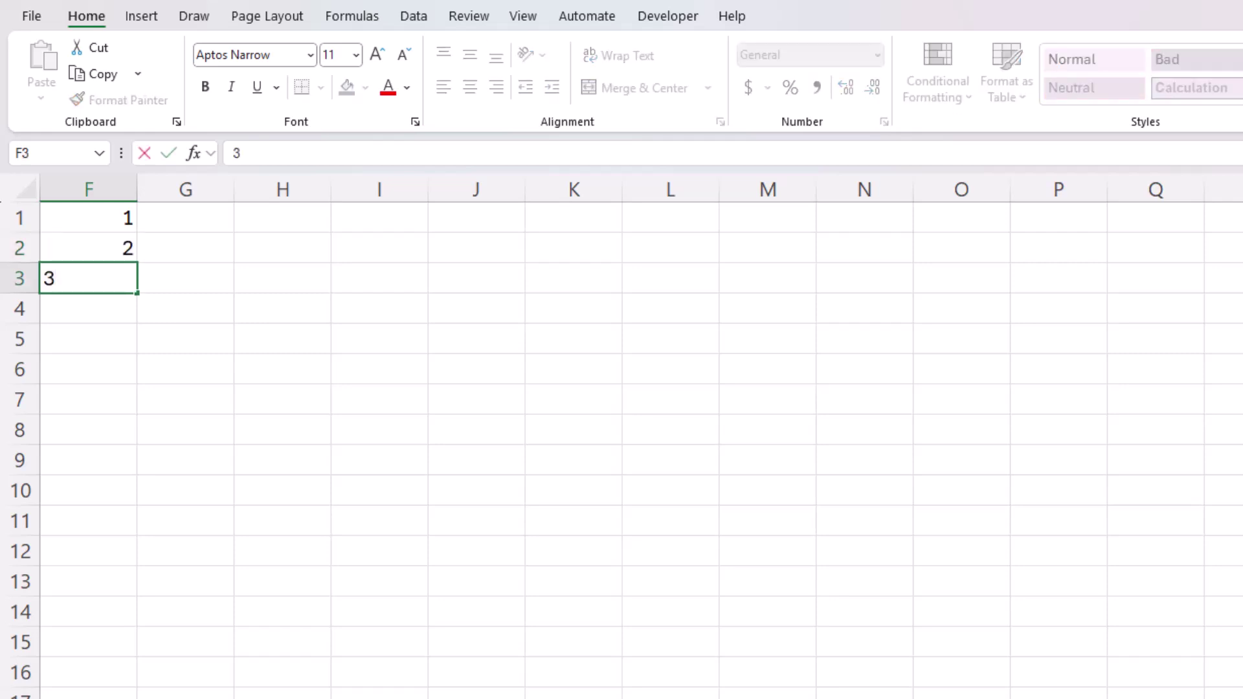
pyautogui.press('Return')
pyautogui.write('4')
pyautogui.press('Return')
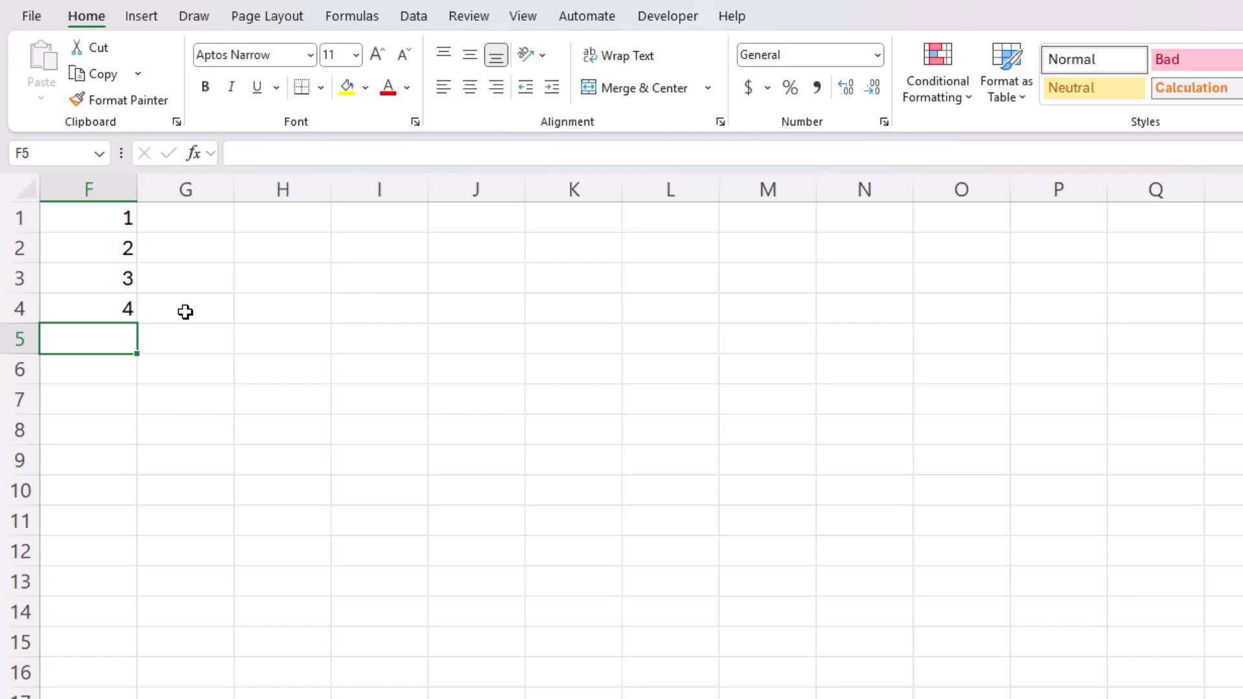
pyautogui.moveTo(111, 222); pyautogui.dragTo(111, 297)
pyautogui.press('Delete')
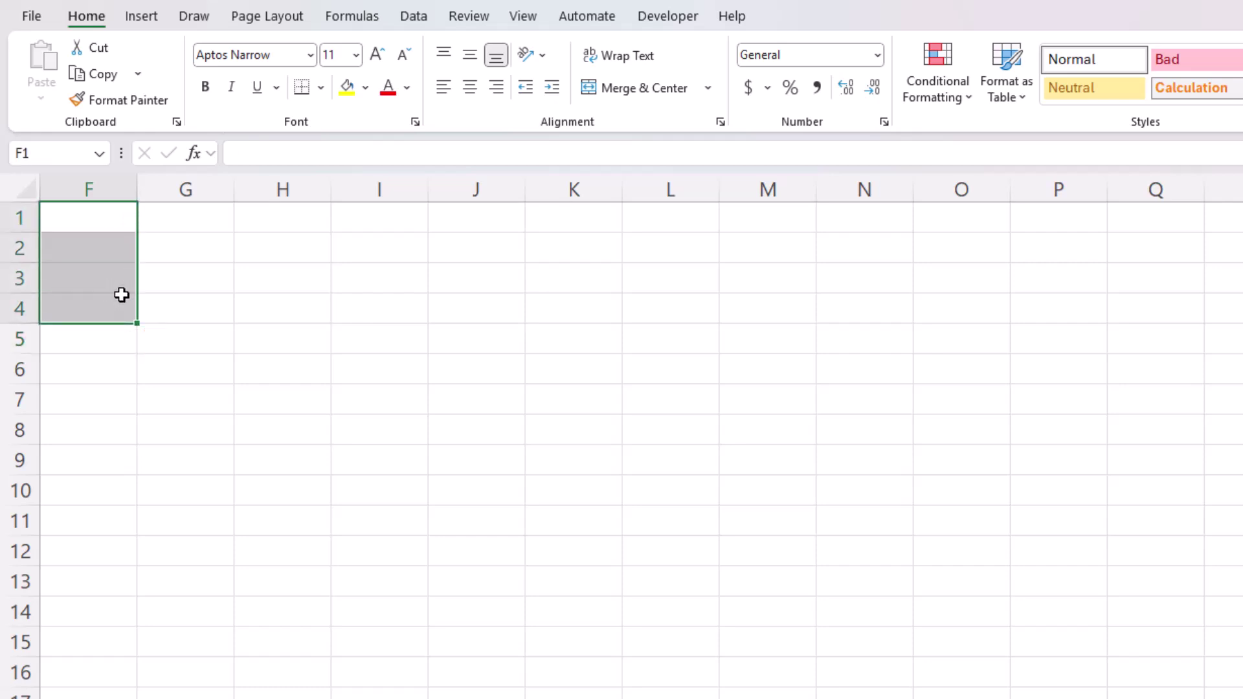
# Step: Enter 1 and 2 in F1 and F2 and autofill the number series down to F10
pyautogui.click(126, 223)
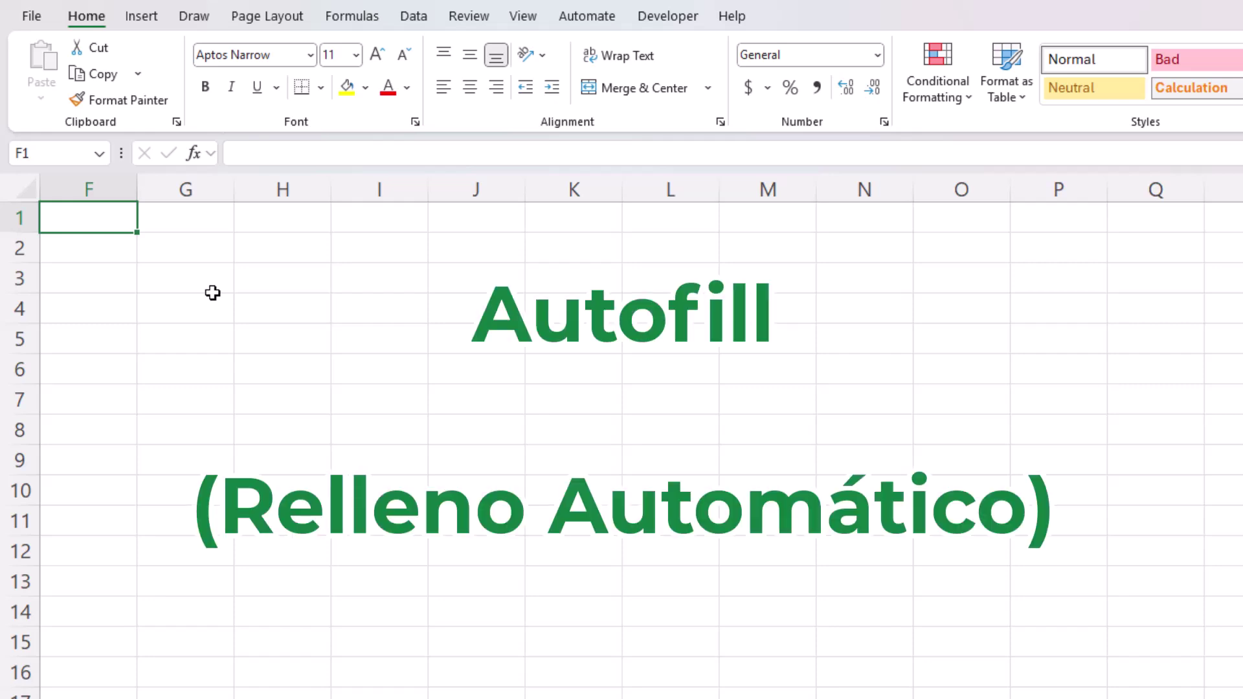
pyautogui.write('1')
pyautogui.press('Return')
pyautogui.write('2')
pyautogui.press('Return')
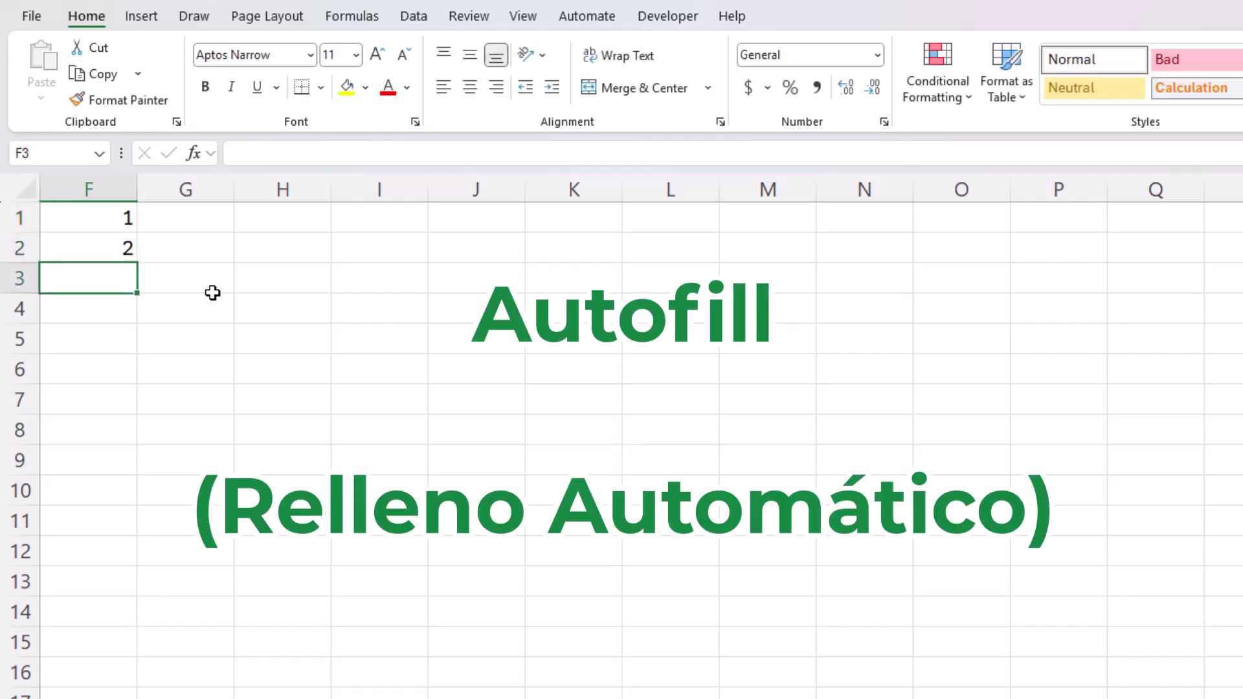
pyautogui.moveTo(98, 216); pyautogui.dragTo(118, 278)
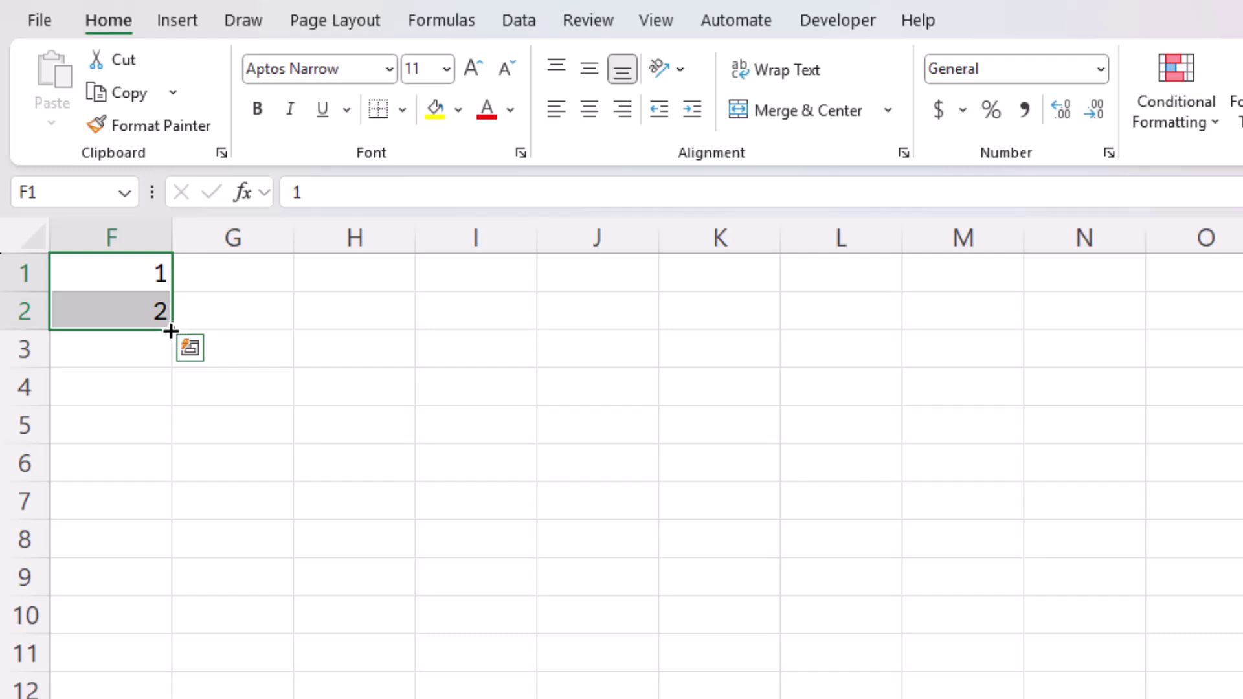
pyautogui.moveTo(170, 331); pyautogui.dragTo(185, 621)
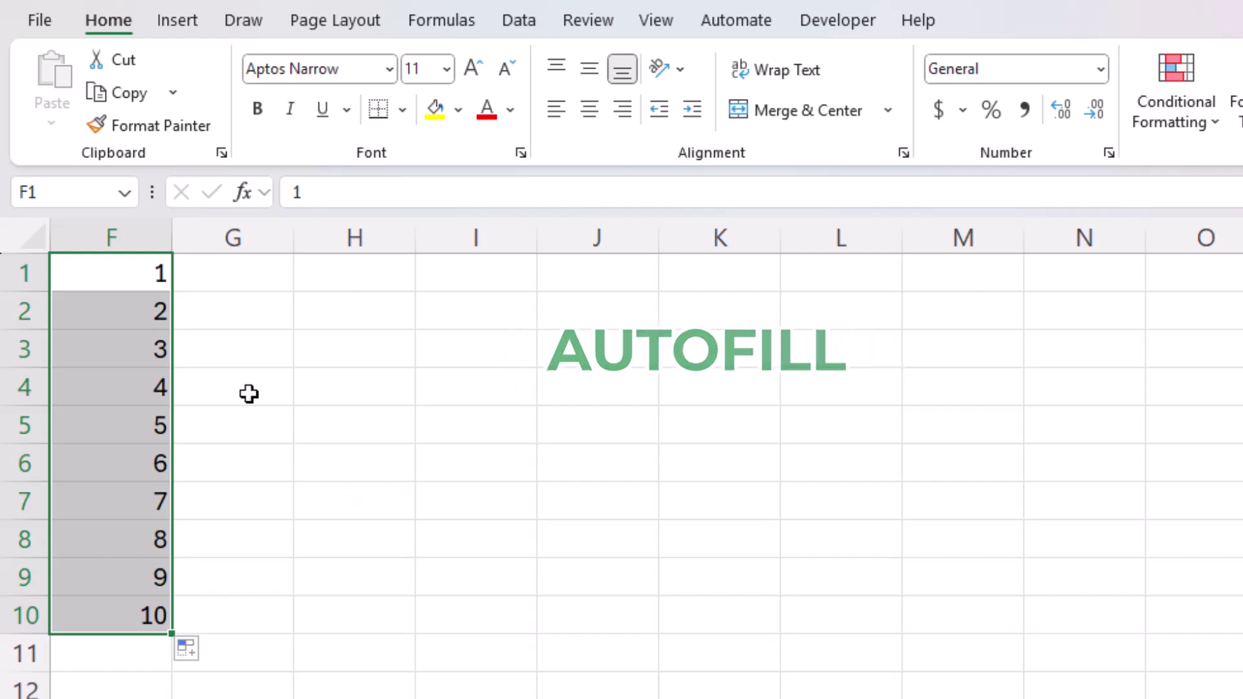
# Step: Enter the code BIJH001 in G1 and autofill the code series down to G10
pyautogui.click(238, 283)
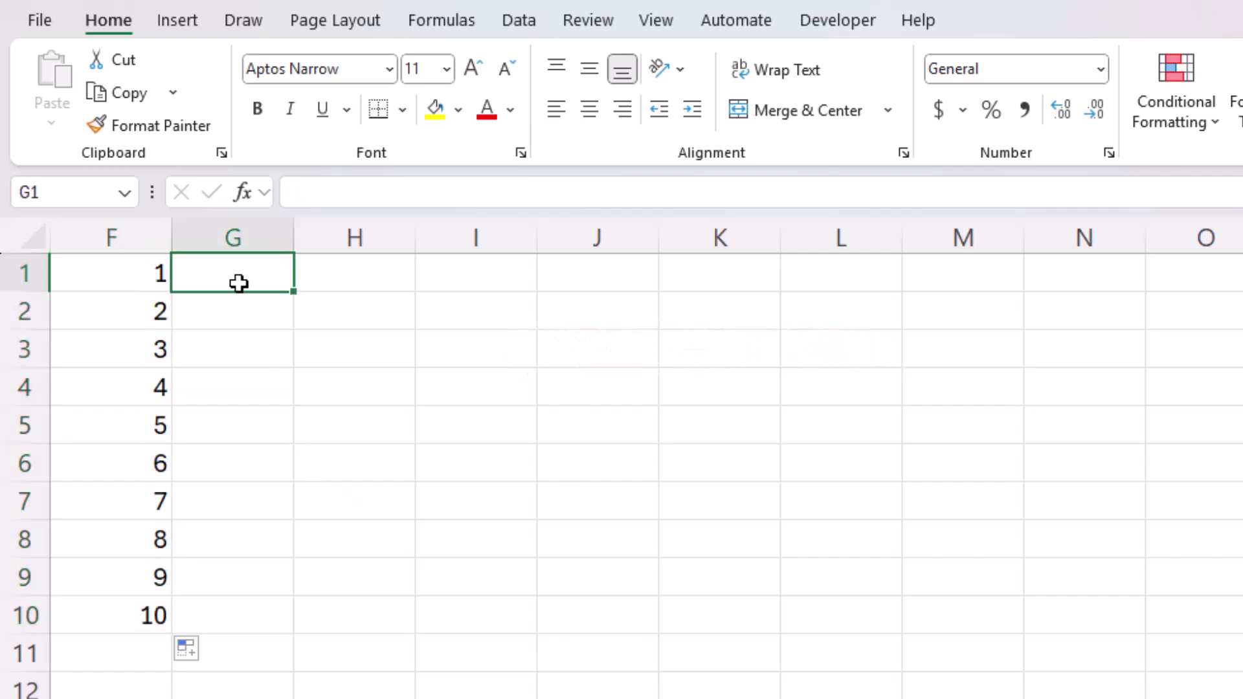
pyautogui.write('BIJH')
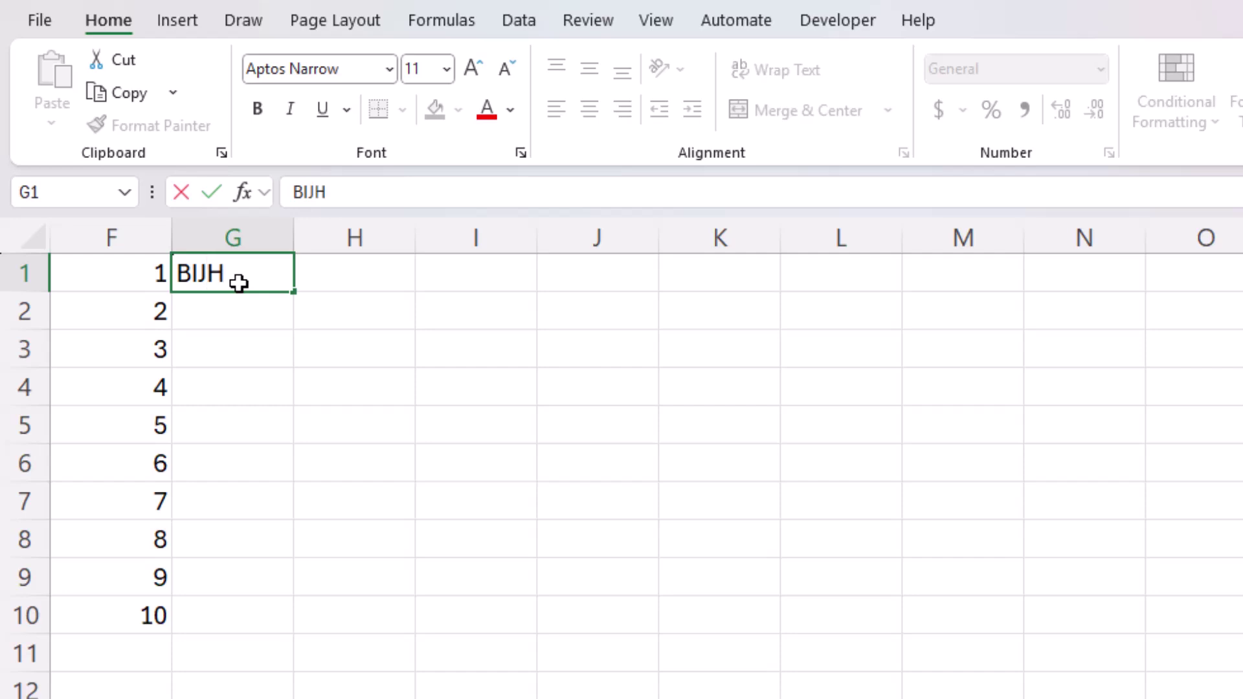
pyautogui.write('001')
pyautogui.press('Return')
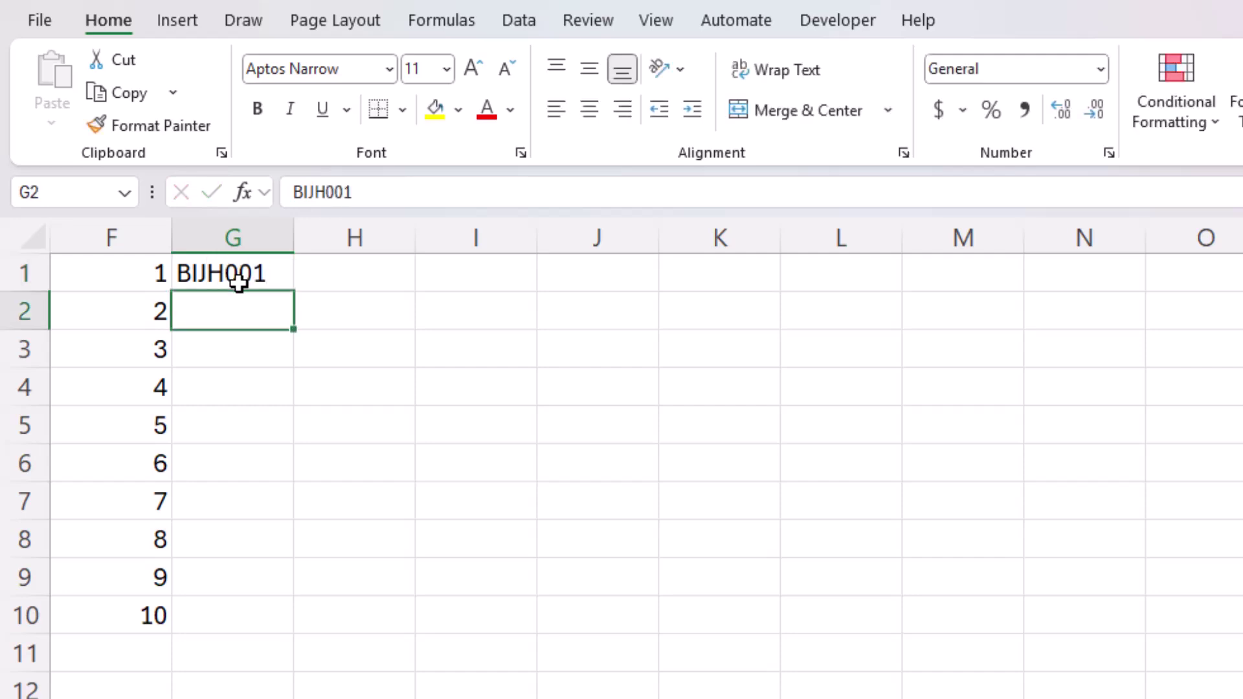
pyautogui.click(251, 276)
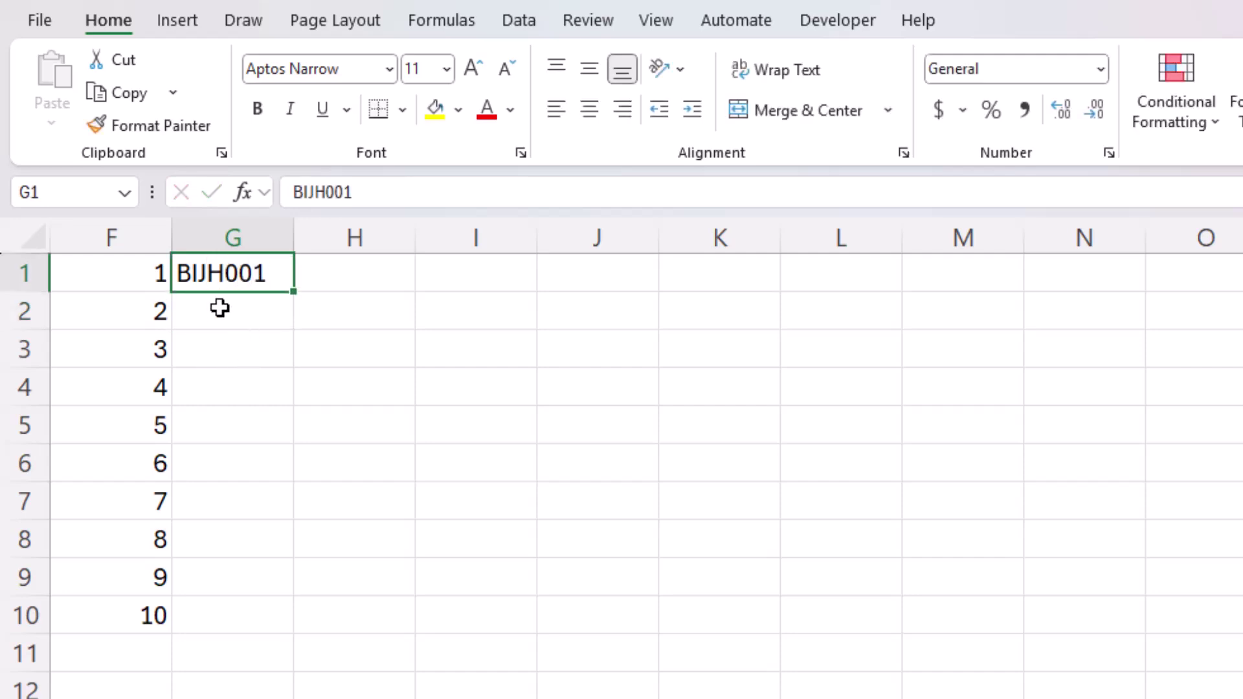
pyautogui.moveTo(293, 292); pyautogui.dragTo(297, 644)
pyautogui.click(397, 652)
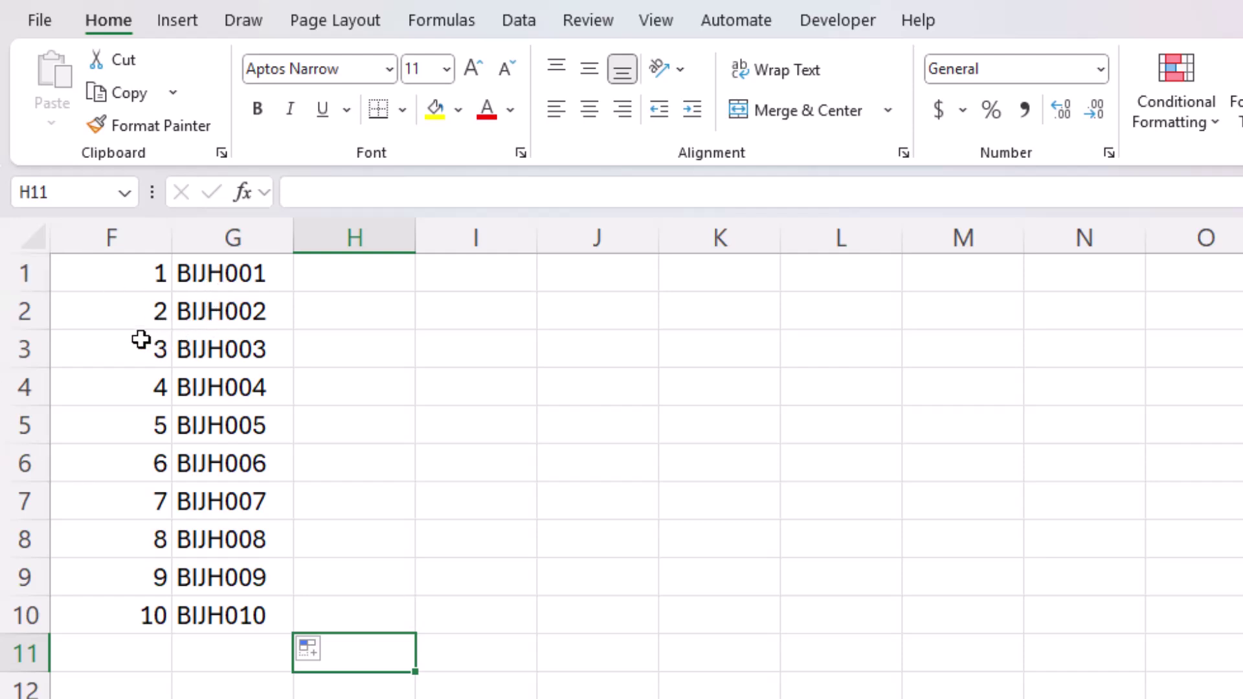
# Step: Undo the code series fill and the code entry in G1
pyautogui.hotkey('ctrl', 'z')
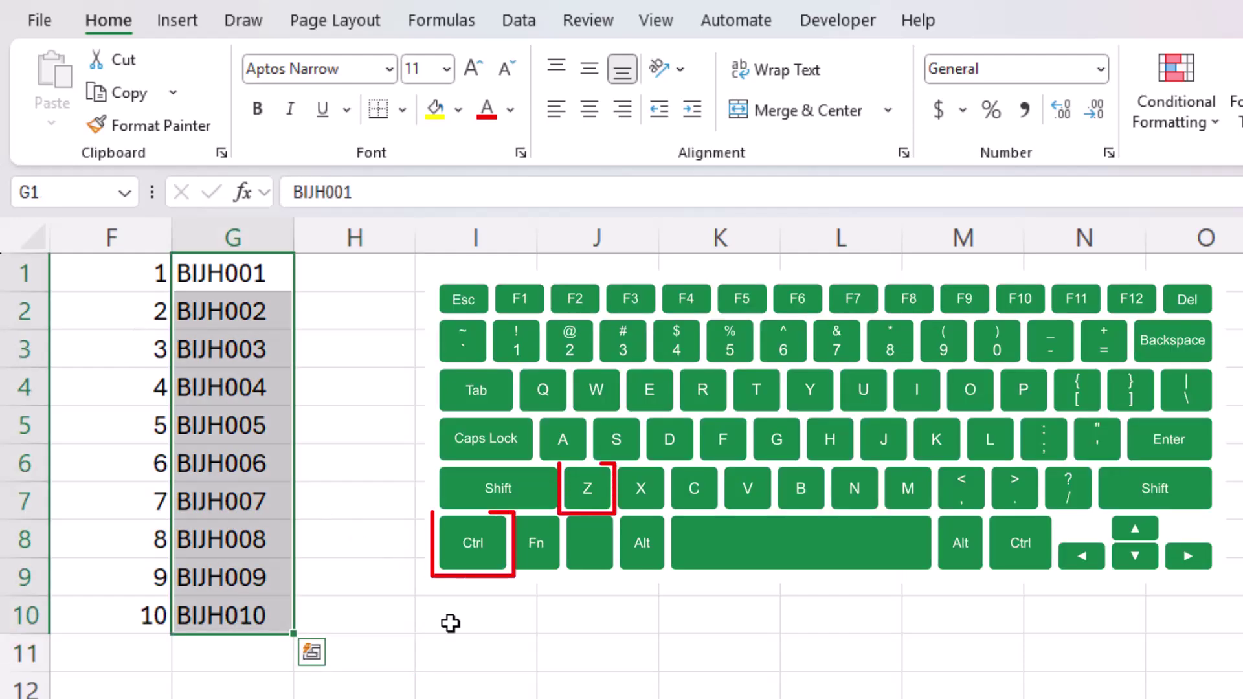
pyautogui.hotkey('ctrl', 'z')
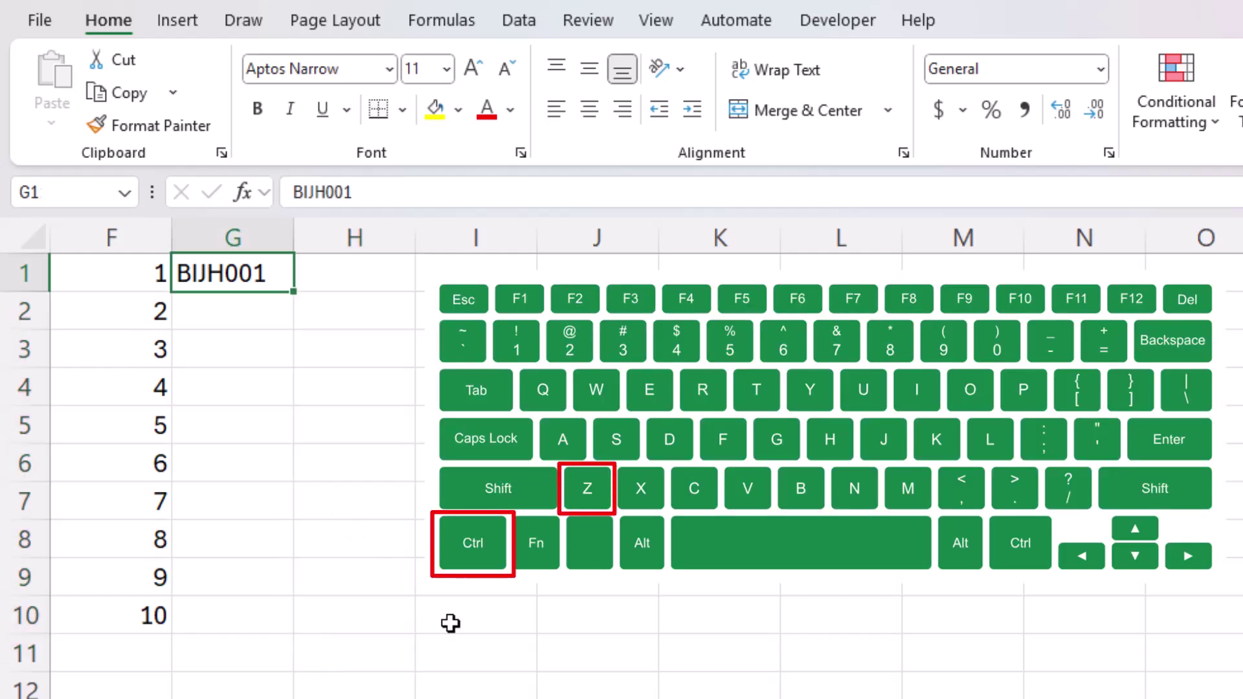
pyautogui.hotkey('ctrl', 'z')
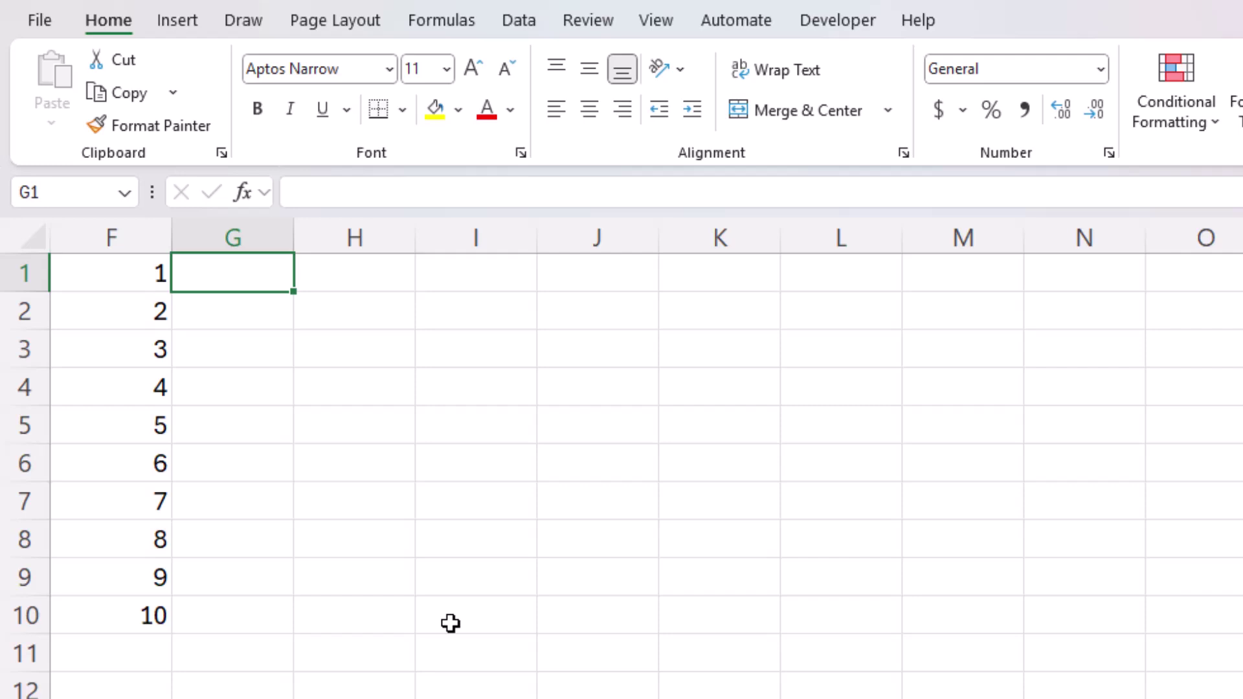
# Step: Enter the first two people's first names in G1 and G2, beside numbers 1 and 2
pyautogui.write('Ema')
pyautogui.press('Return')
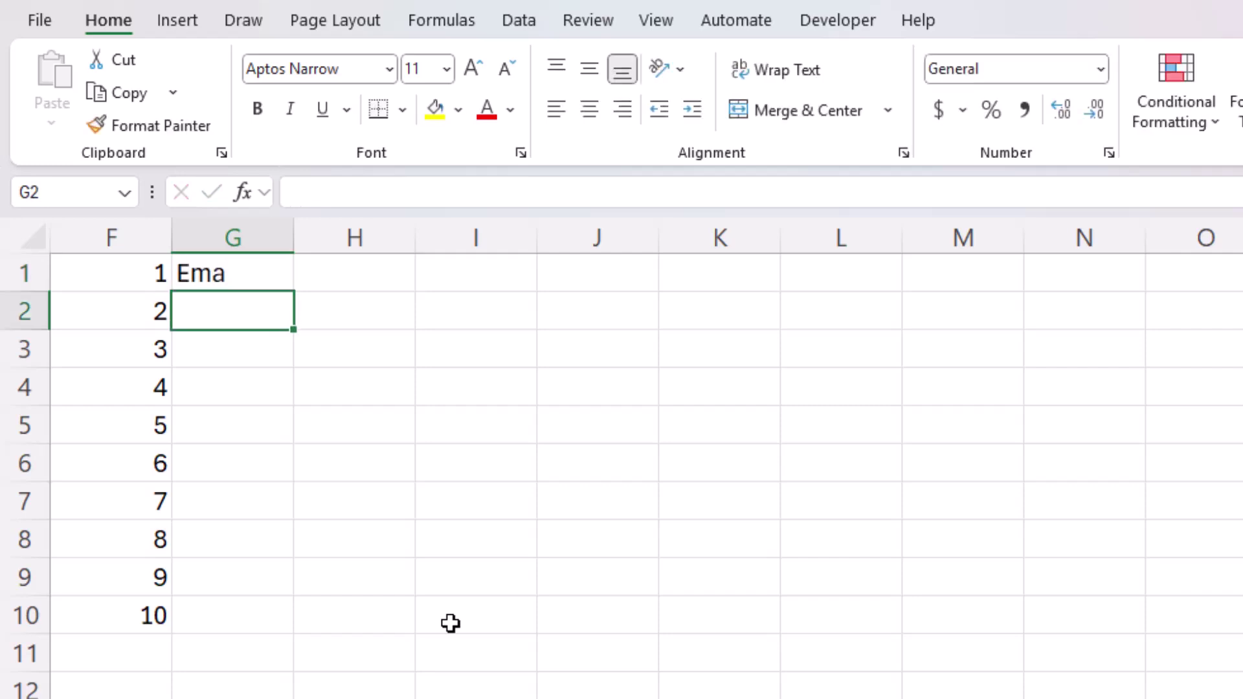
pyautogui.write('Jaime')
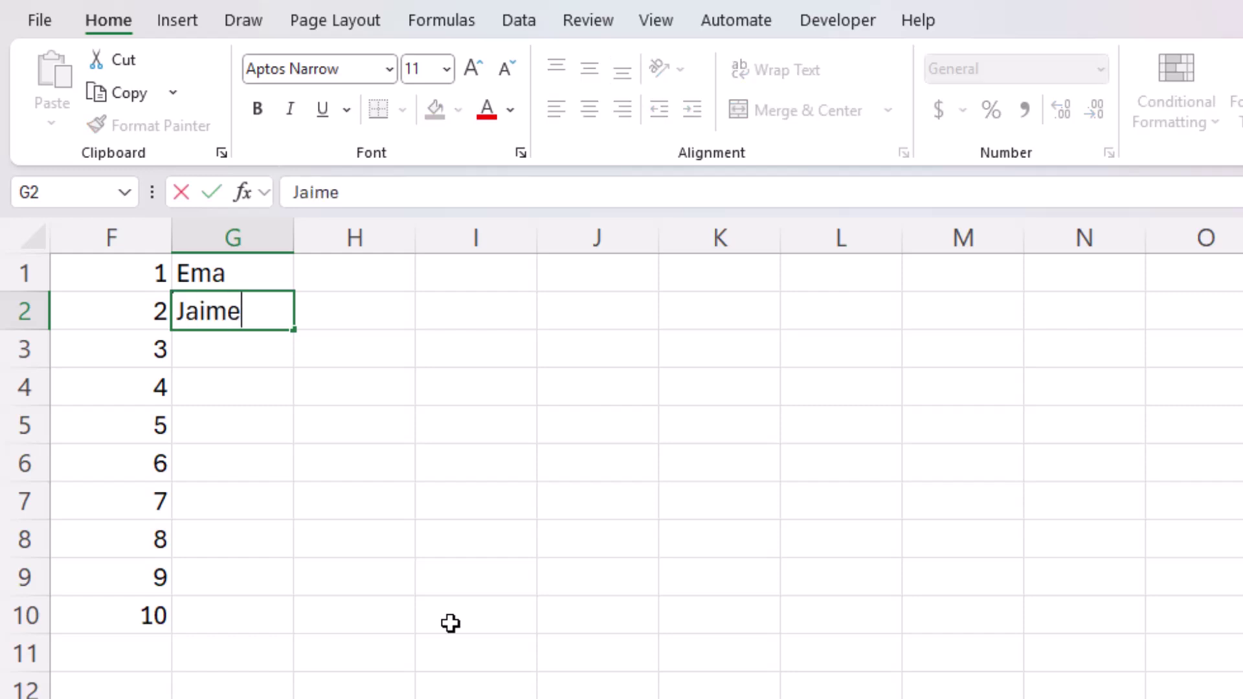
pyautogui.press('Return')
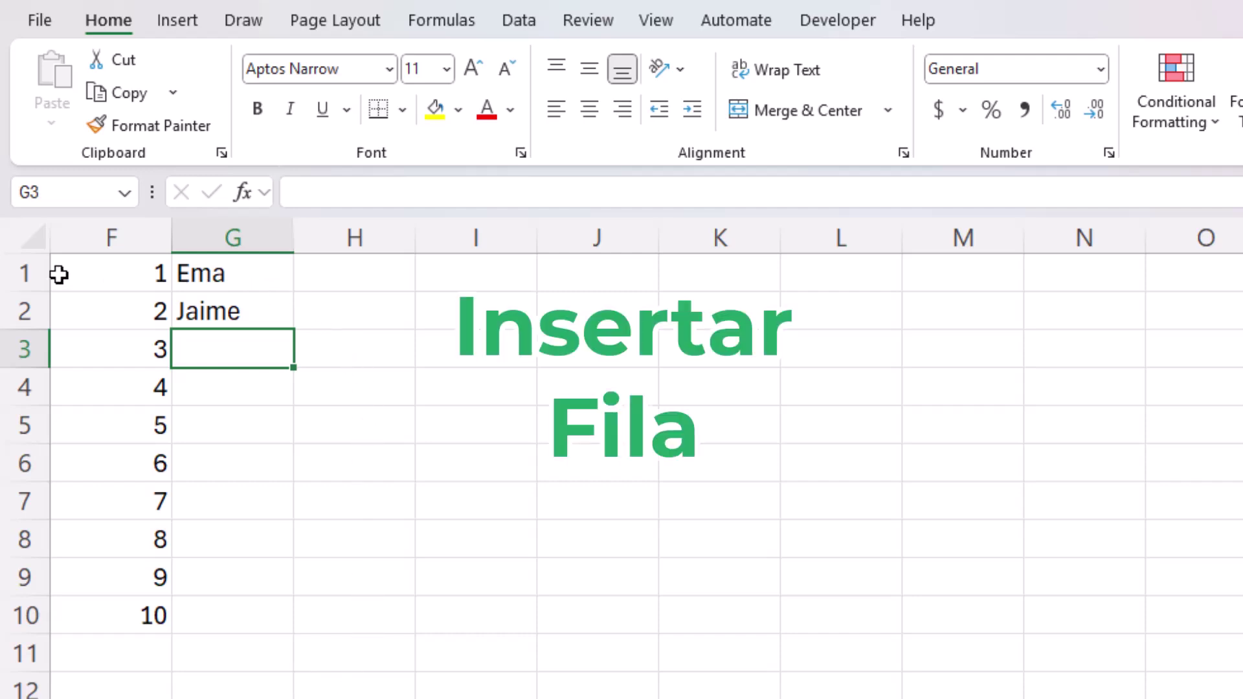
# Step: Insert an empty row above row 1, select its first cells one by one, and undo the insertion
pyautogui.click(13, 275)
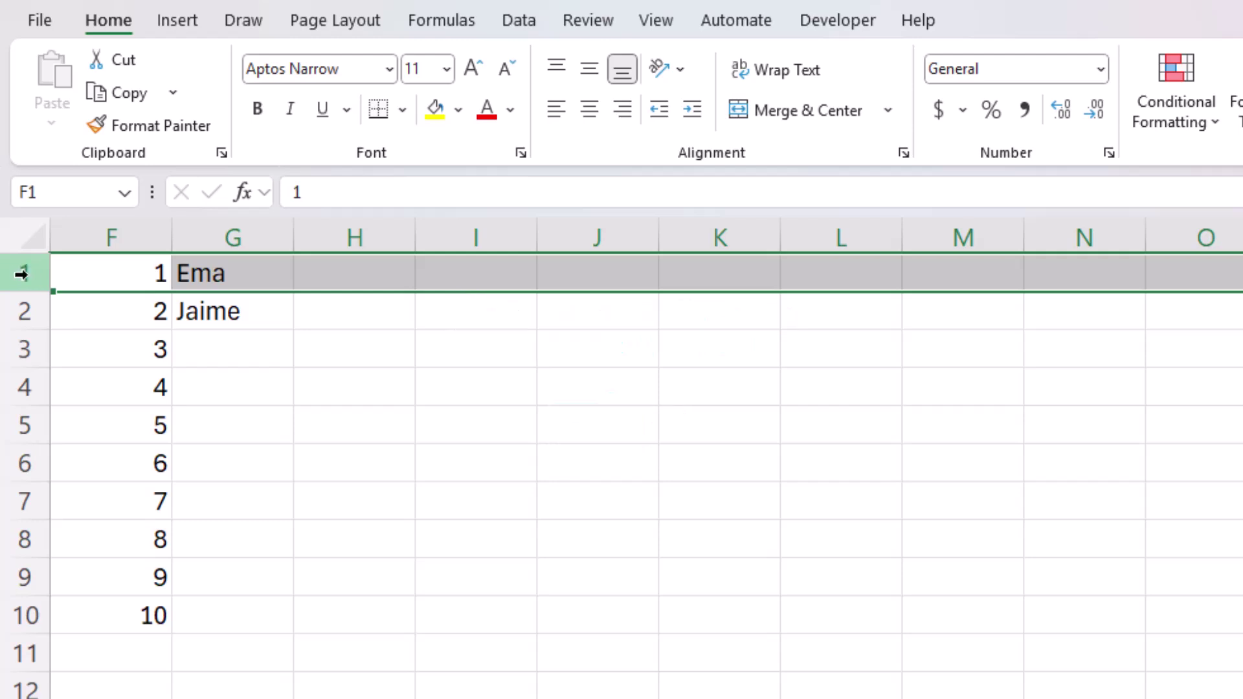
pyautogui.rightClick(21, 275)
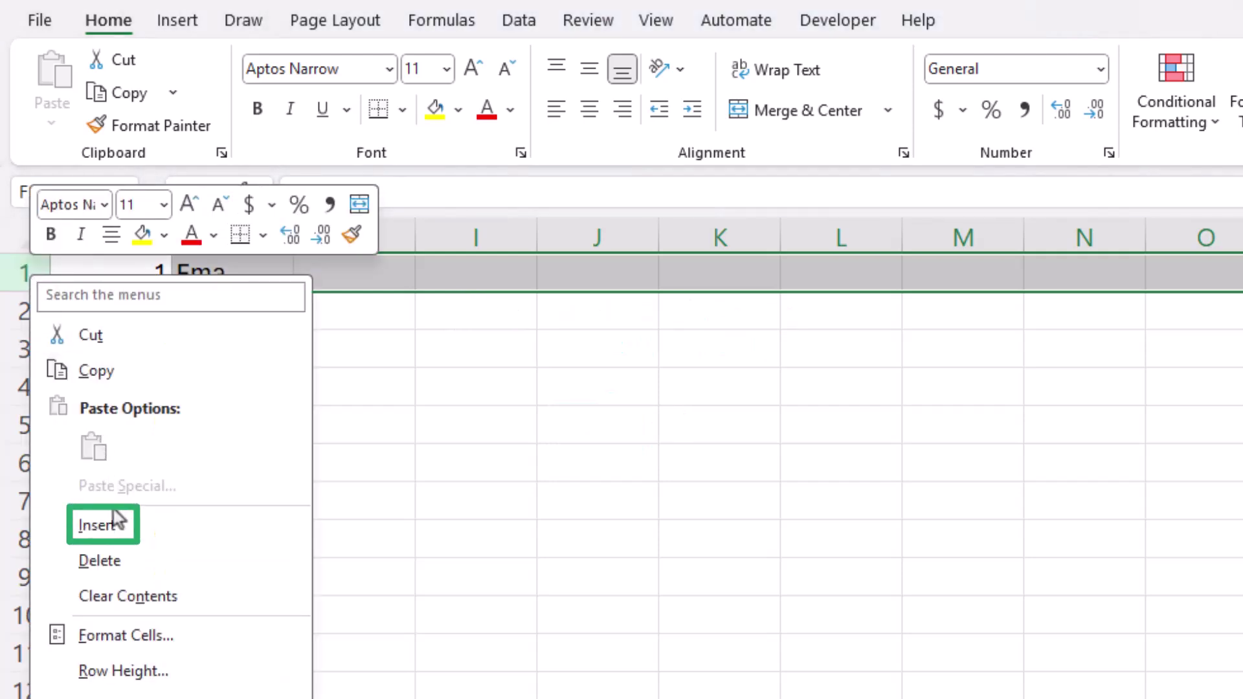
pyautogui.click(97, 526)
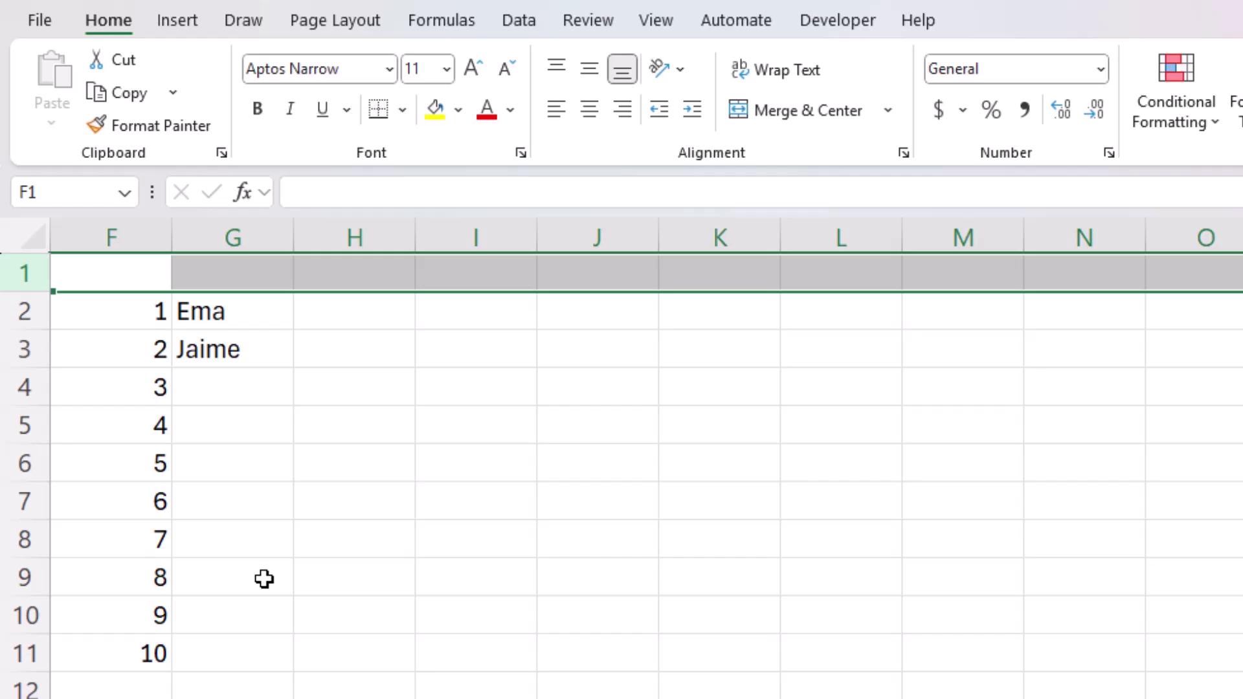
pyautogui.click(137, 280)
pyautogui.click(228, 277)
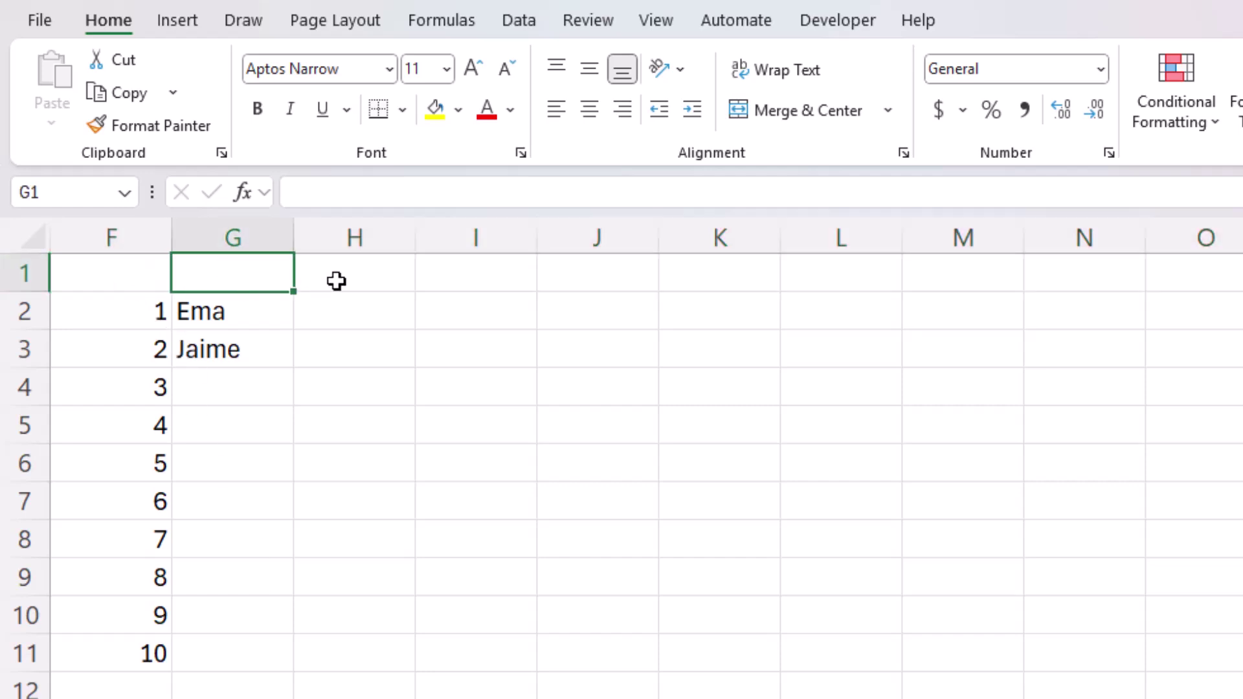
pyautogui.click(334, 278)
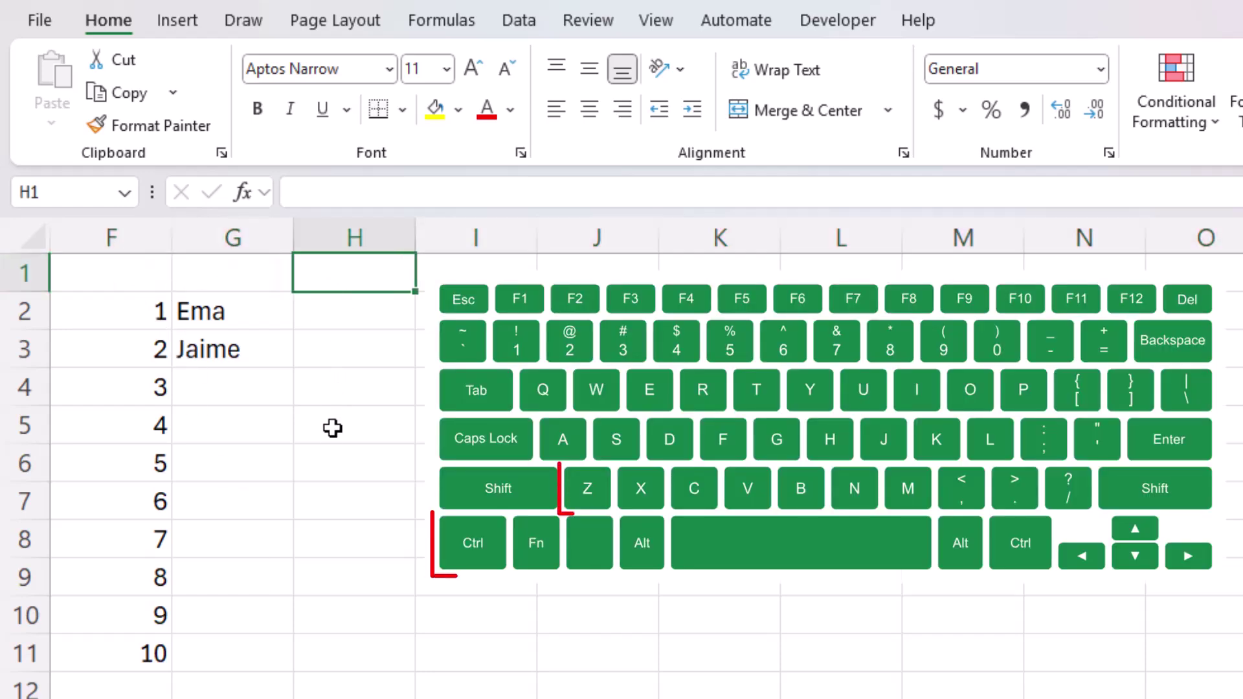
pyautogui.hotkey('ctrl', 'z')
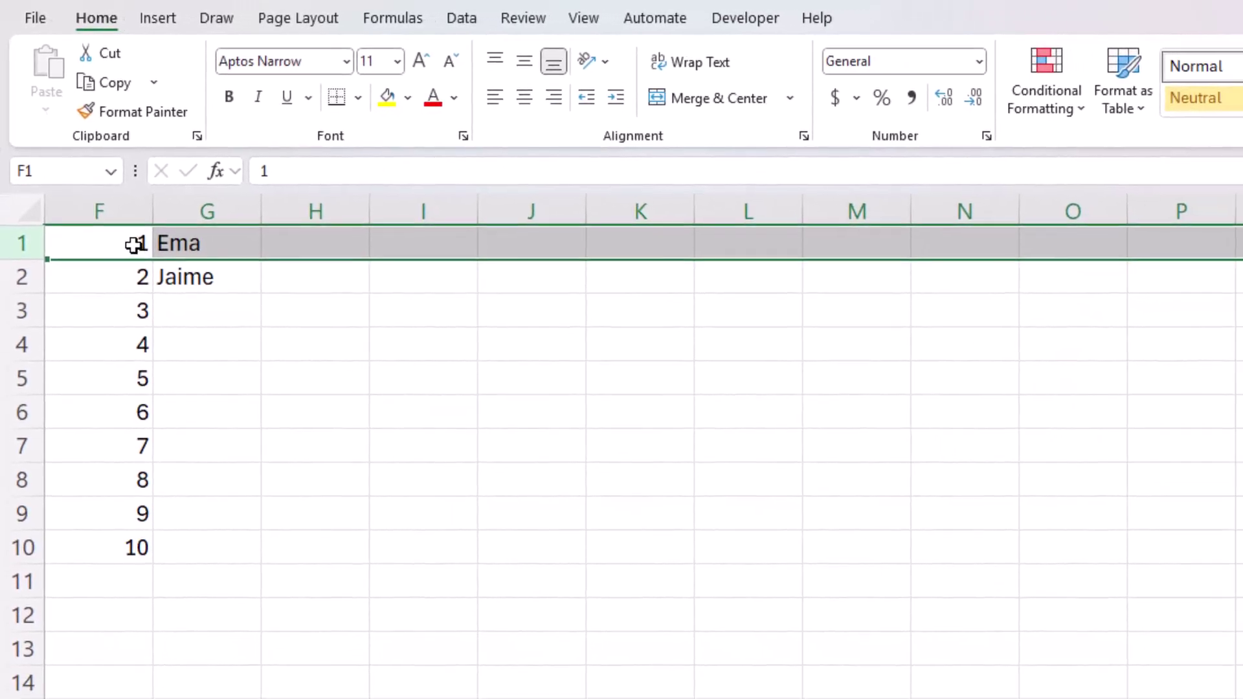
# Step: Move the range F1:G10 down one row so that it starts at F2
pyautogui.moveTo(154, 275); pyautogui.dragTo(252, 518)
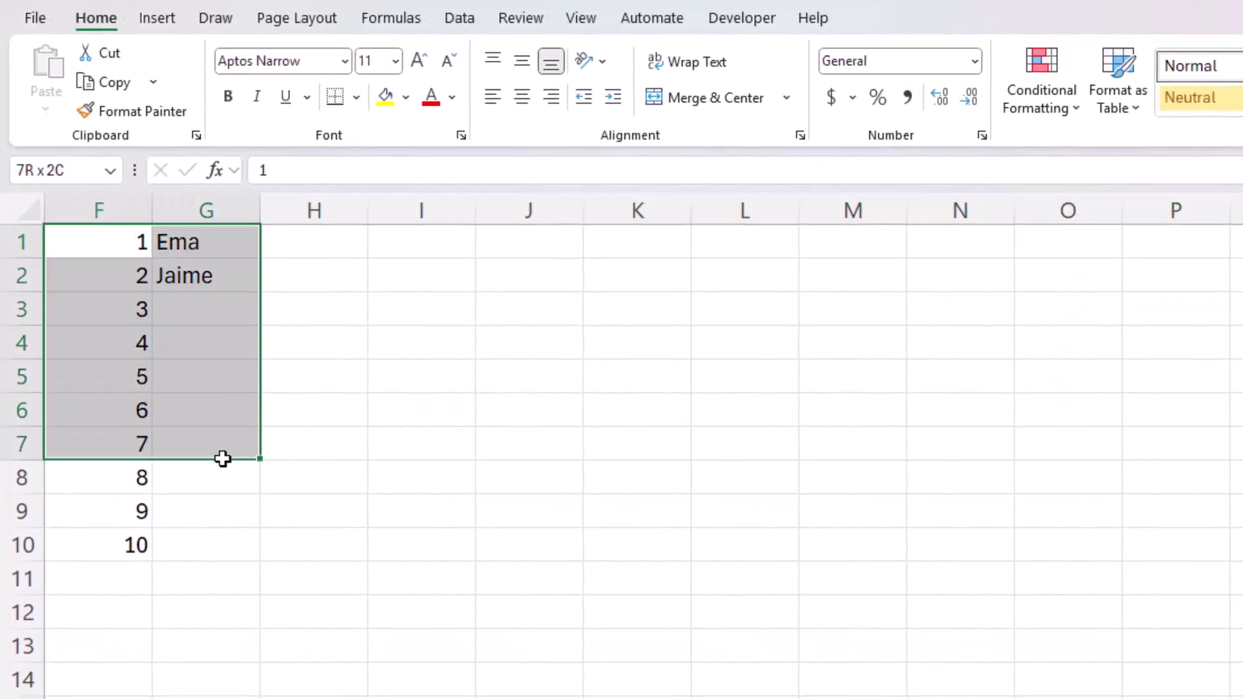
pyautogui.moveTo(223, 458); pyautogui.dragTo(237, 554)
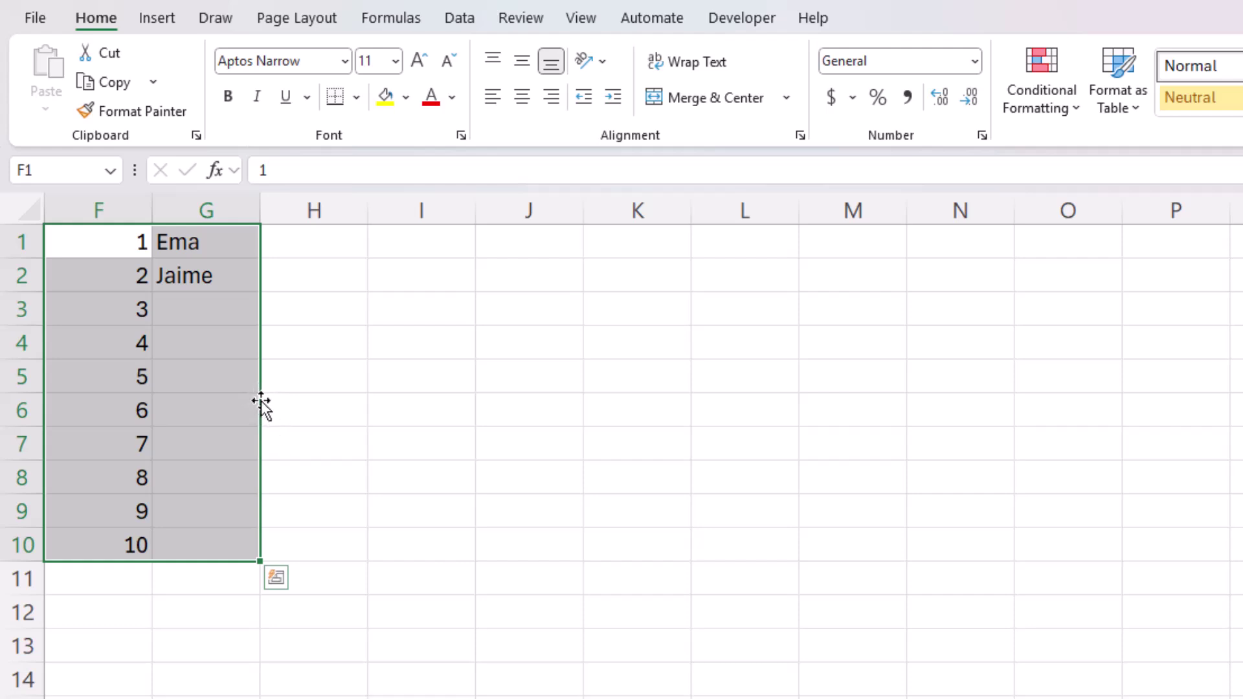
pyautogui.moveTo(262, 405); pyautogui.dragTo(220, 458)
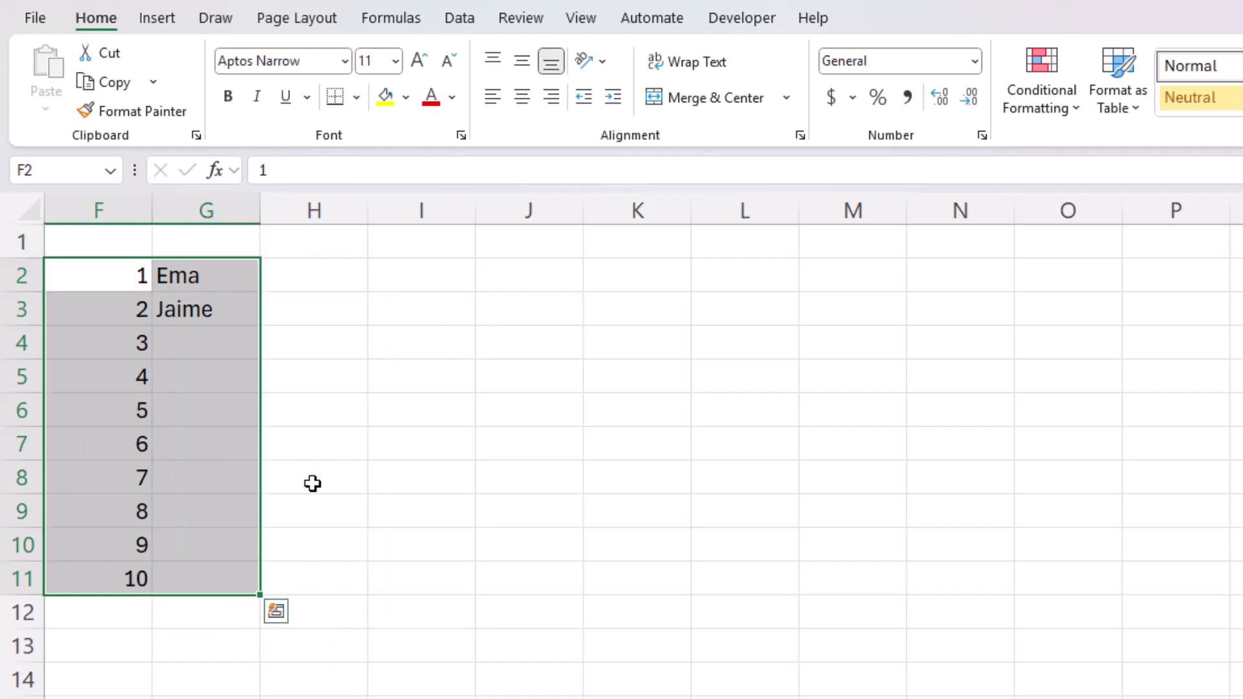
# Step: Enter the column headers Numero in F1, Nombre in G1 and Fecha de nacimiento in H1
pyautogui.click(129, 251)
pyautogui.write('Numero')
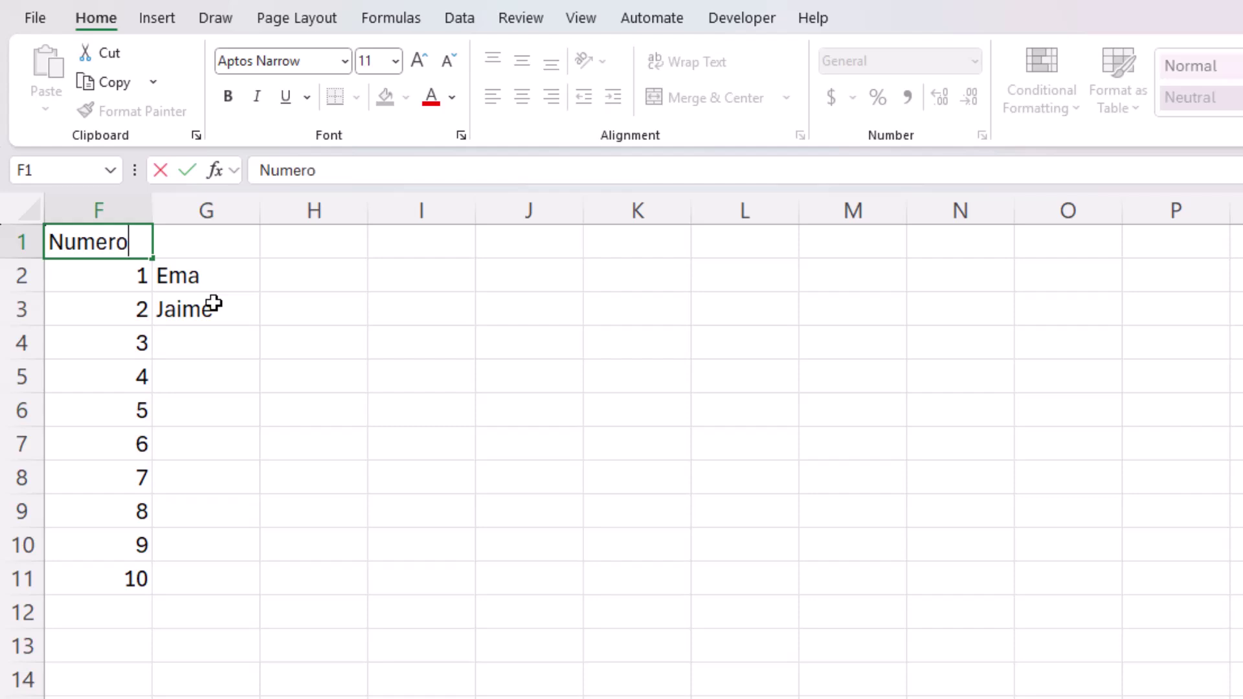
pyautogui.press('Tab')
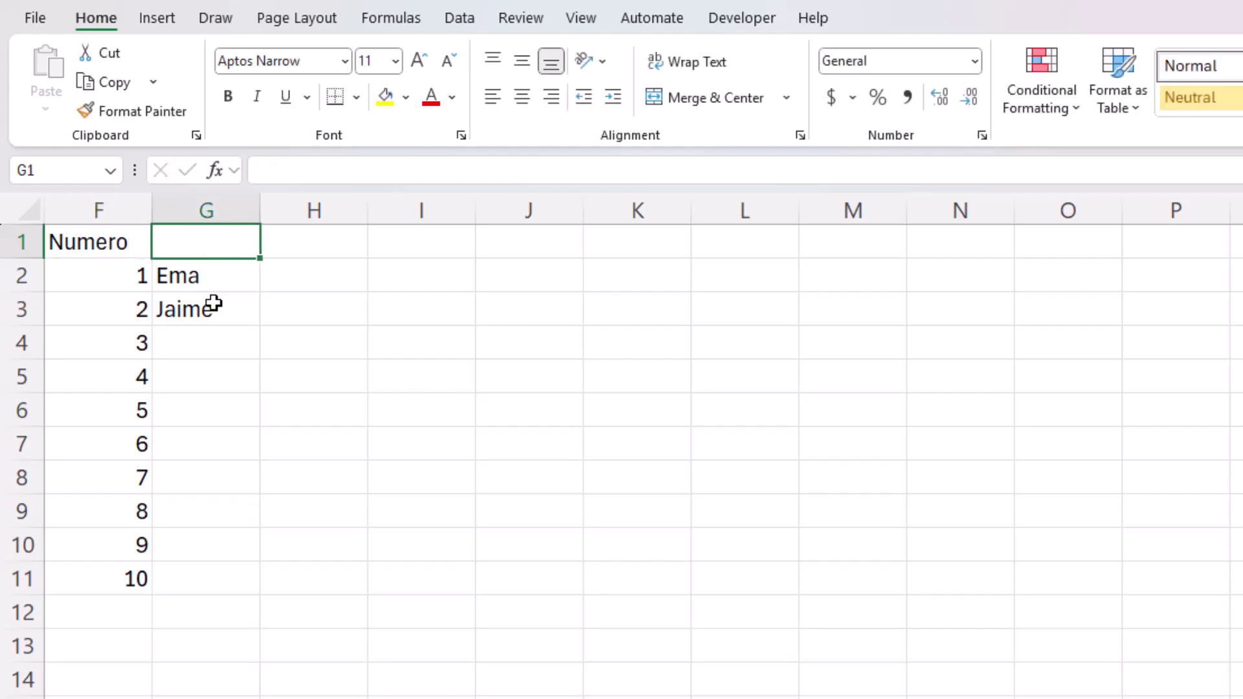
pyautogui.write('Nombre')
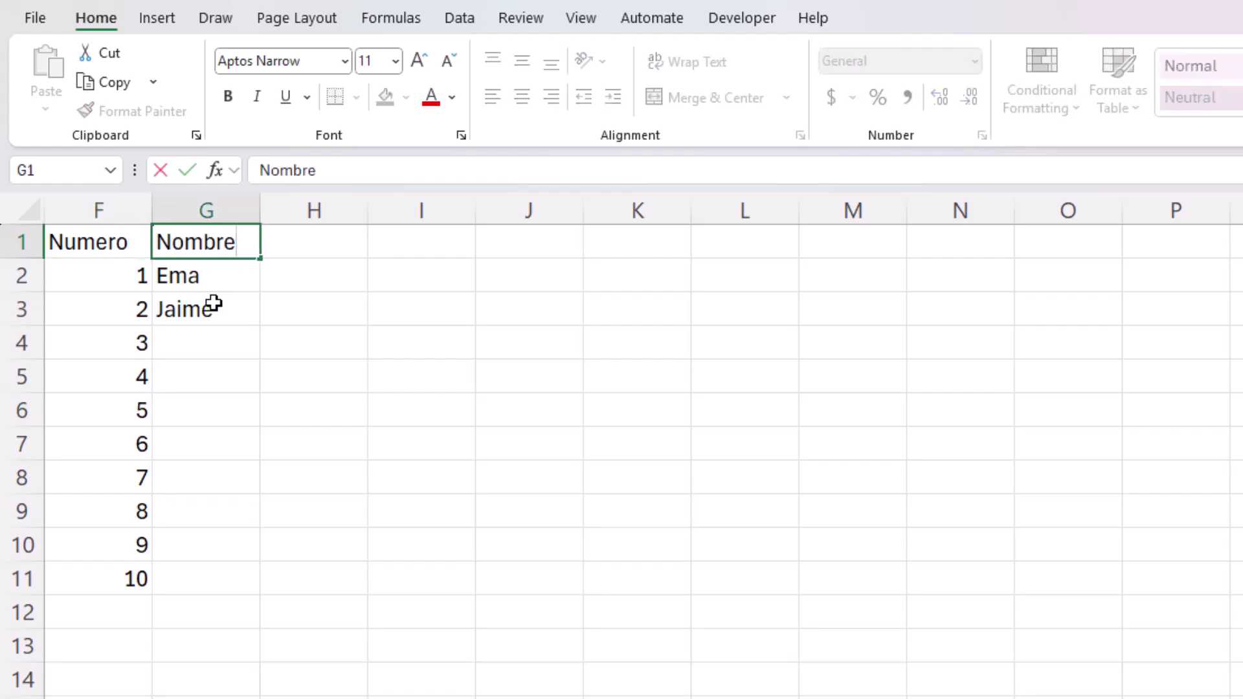
pyautogui.press('Tab')
pyautogui.write('Fecha de')
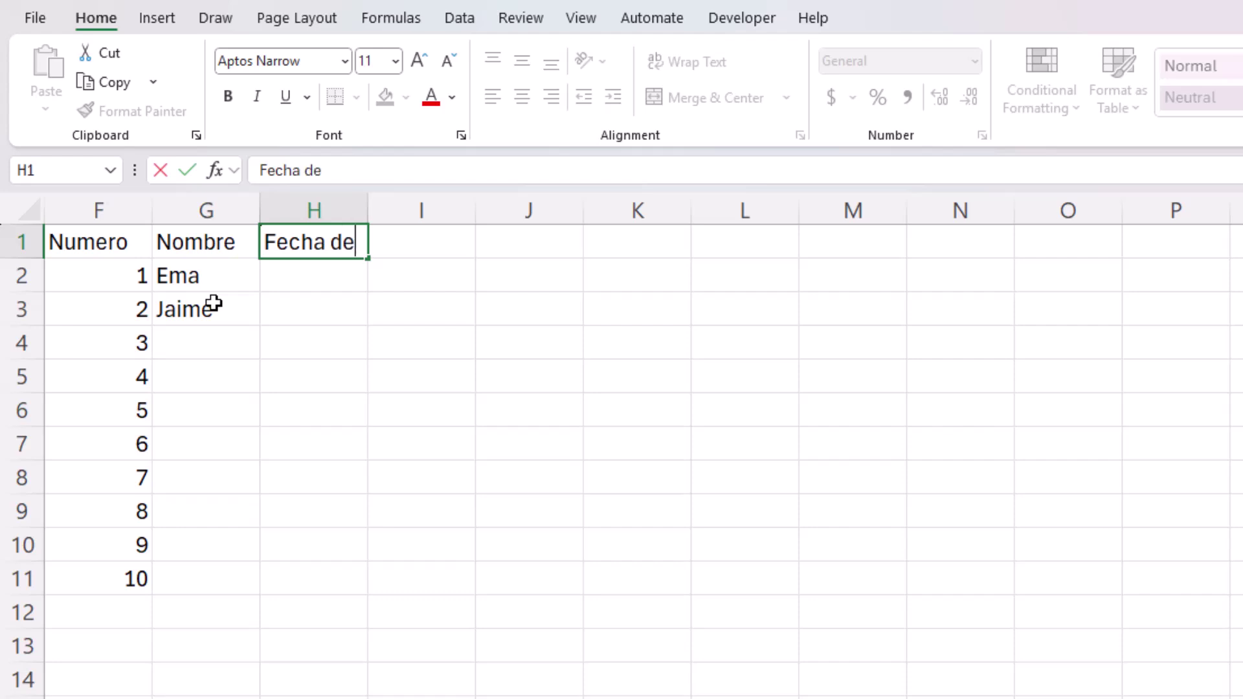
pyautogui.write(' na')
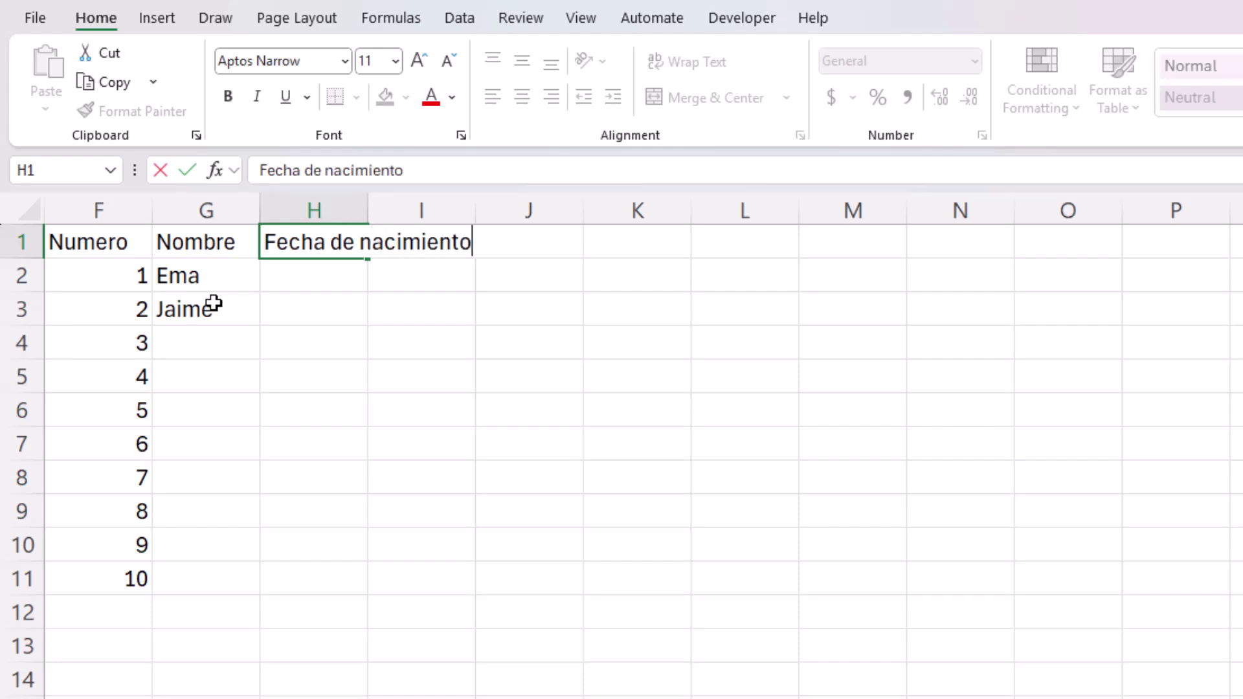
pyautogui.write('cimiento')
pyautogui.press('Return')
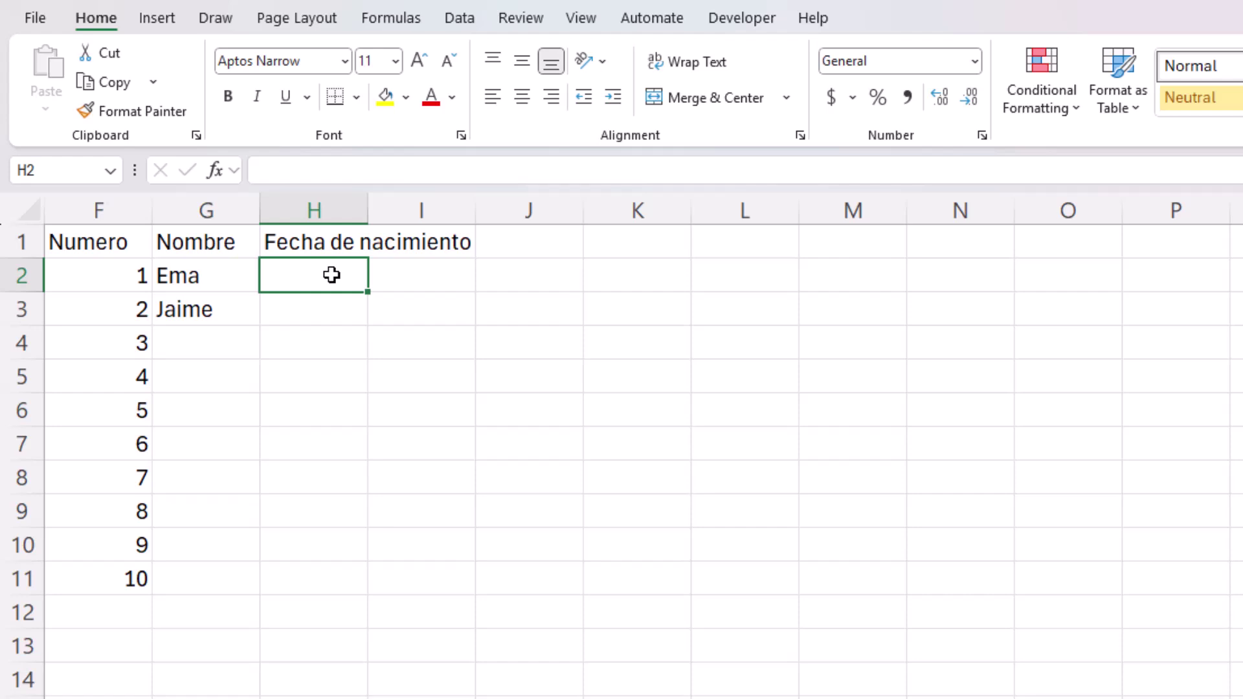
# Step: Fill in the remaining people's first names down the Nombre column, from G4 to G11
pyautogui.click(216, 351)
pyautogui.write('Pedro')
pyautogui.press('Return')
pyautogui.write('Maria')
pyautogui.press('Return')
pyautogui.write('Gonzalo')
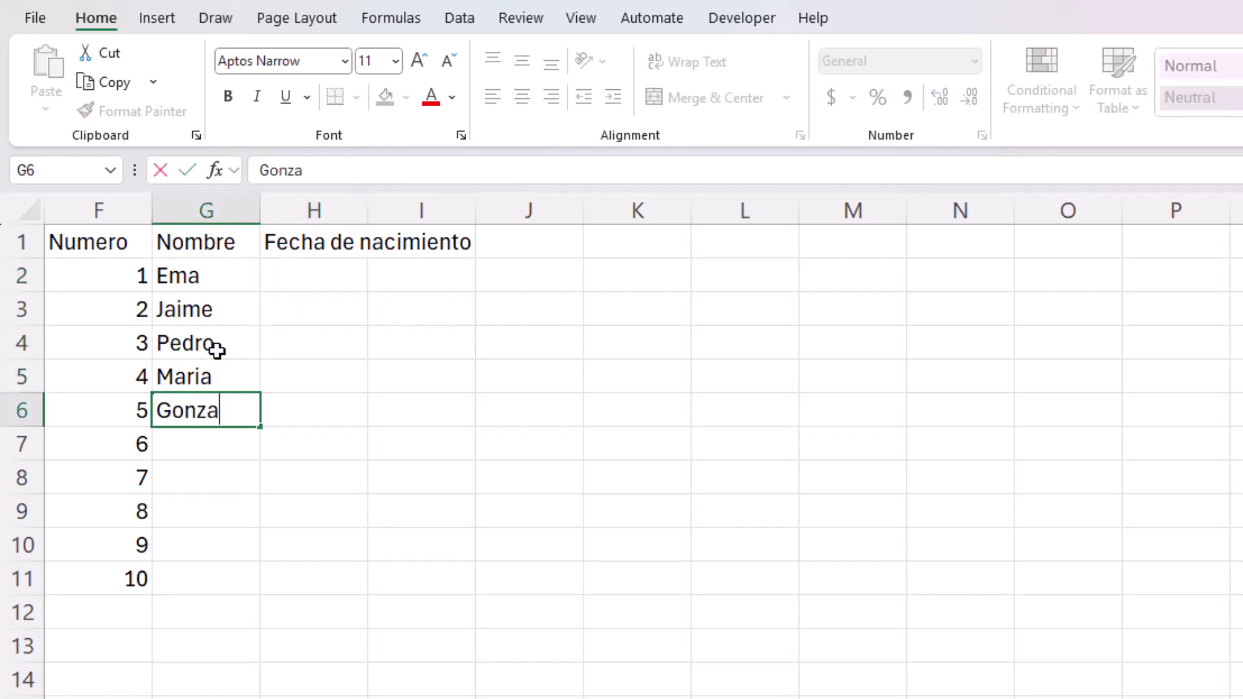
pyautogui.press('Return')
pyautogui.write('Alex0')
pyautogui.press('Return')
# Step: Fill the Fecha de nacimiento column down to H11, using the formulas =H4+1000, =H5-2000 and =H6+800 in H5 to H7
pyautogui.write('=H4+1000')
pyautogui.press('Return')
pyautogui.write('=H5-2000')
pyautogui.press('Return')
pyautogui.write('=H6+800')
pyautogui.press('Return')
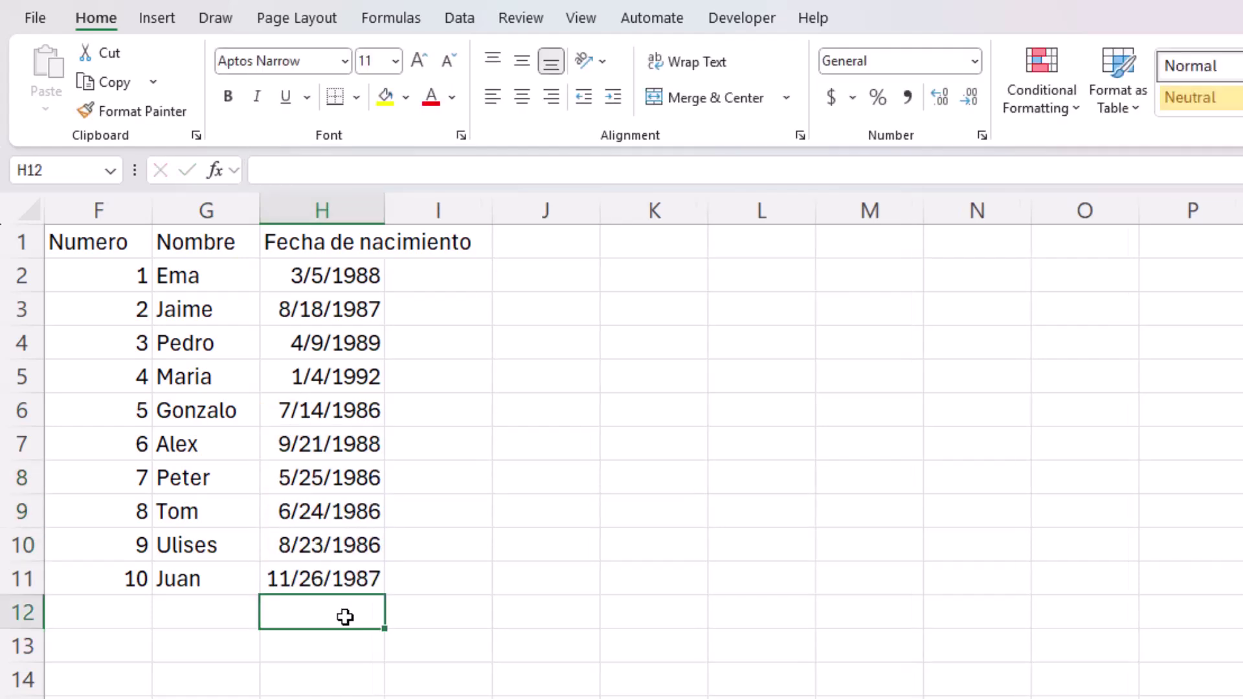
# Step: Autofit the widths of columns F to H to their contents and deselect them
pyautogui.moveTo(123, 209); pyautogui.dragTo(272, 220)
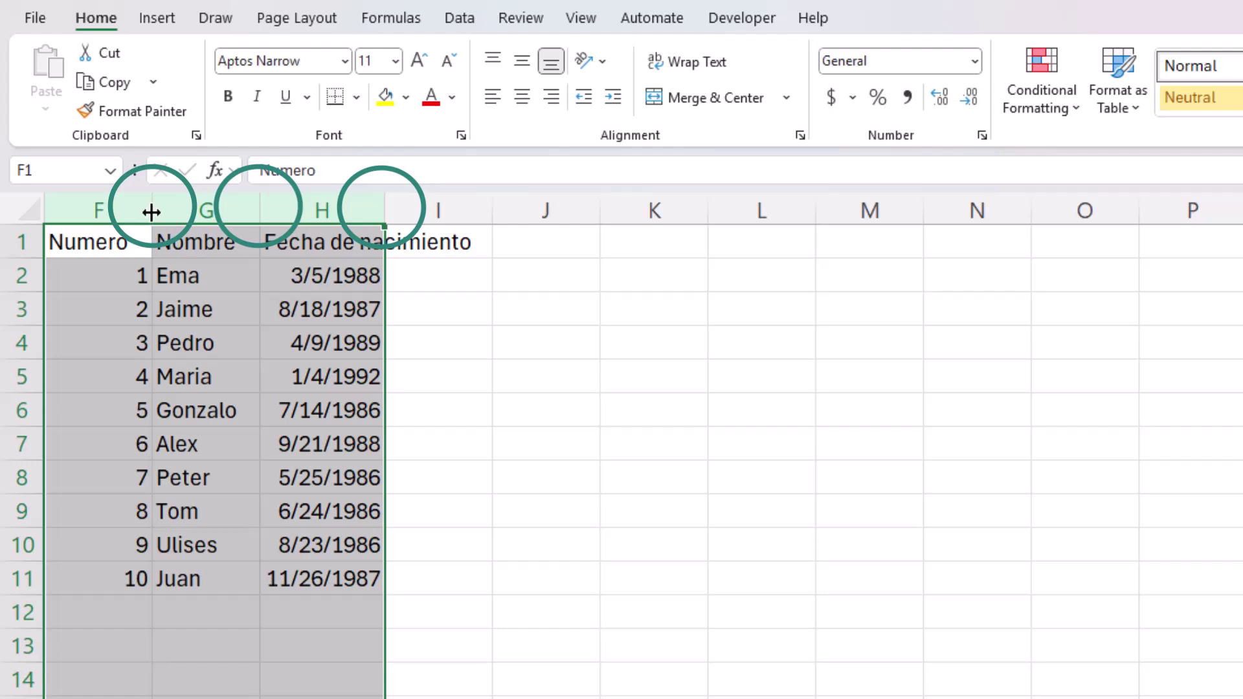
pyautogui.doubleClick(259, 207)
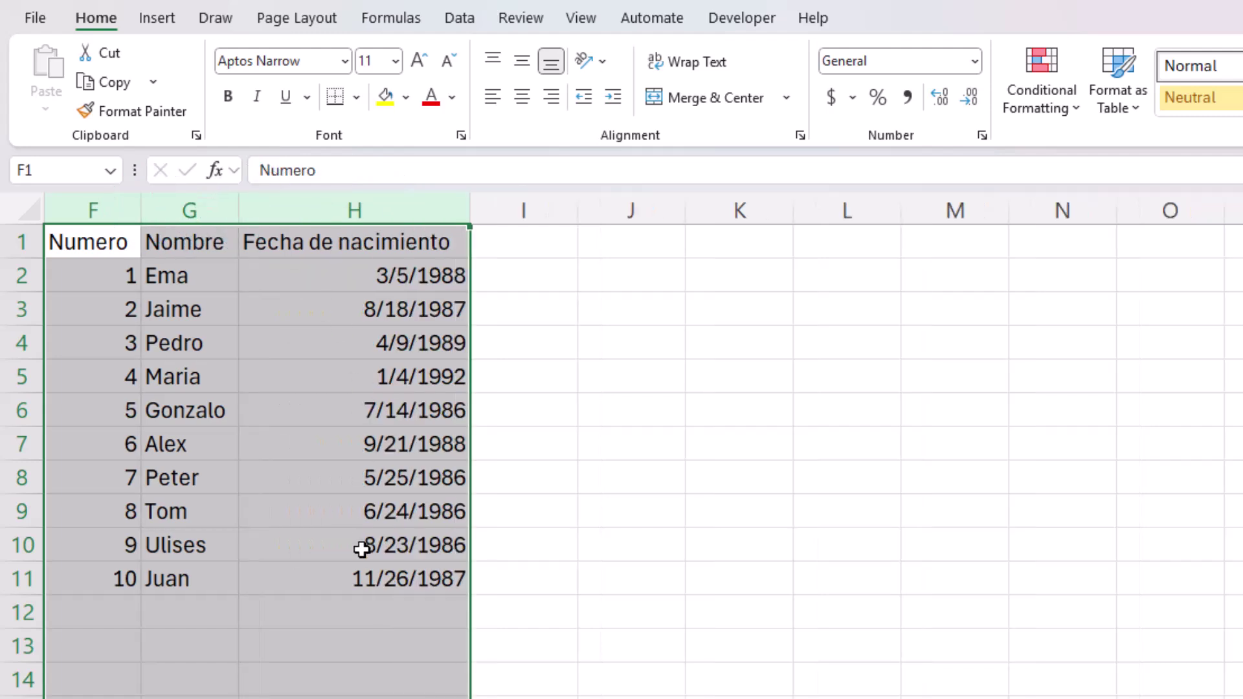
pyautogui.click(365, 619)
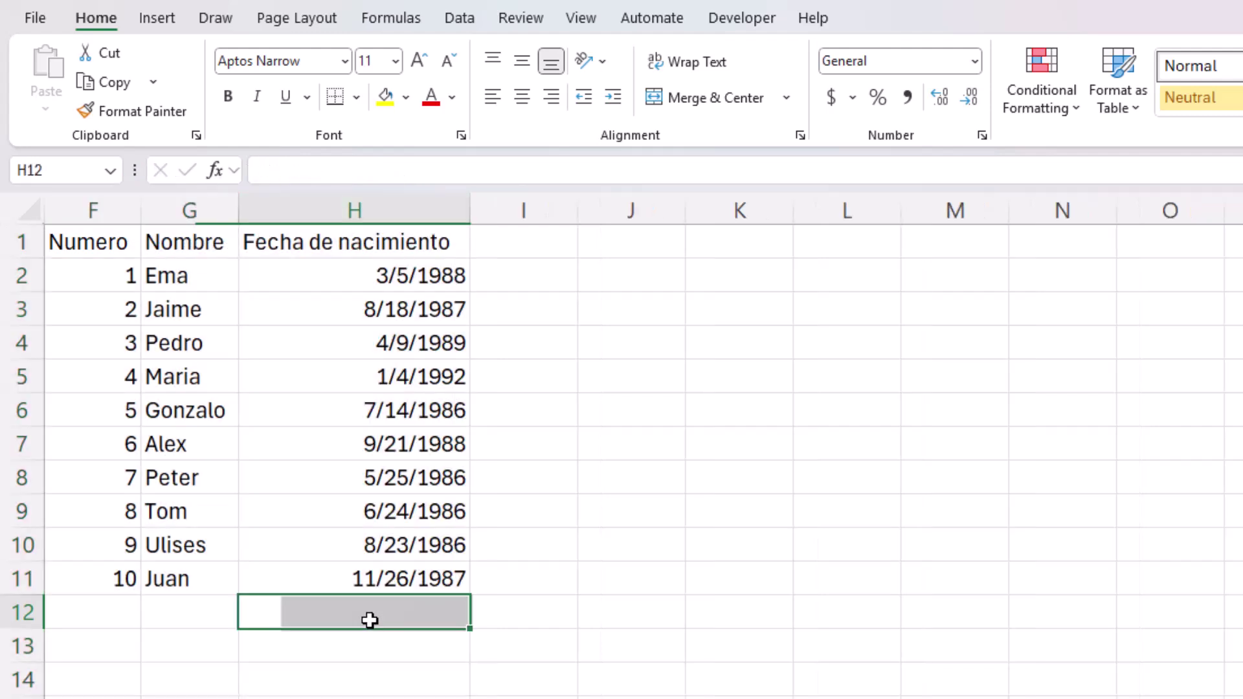
# Step: Copy the three first names in G3:G5 of the Nombre column and paste them starting at cell M1
pyautogui.click(390, 254)
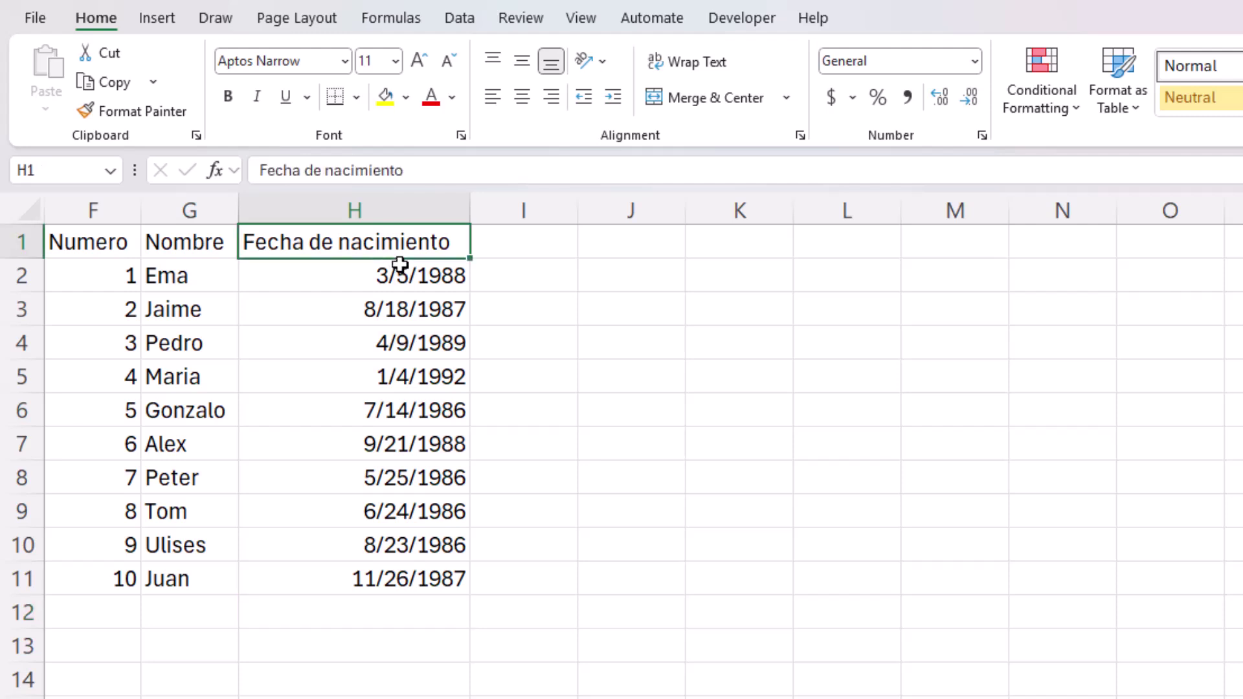
pyautogui.moveTo(193, 305); pyautogui.dragTo(195, 374)
pyautogui.rightClick(210, 355)
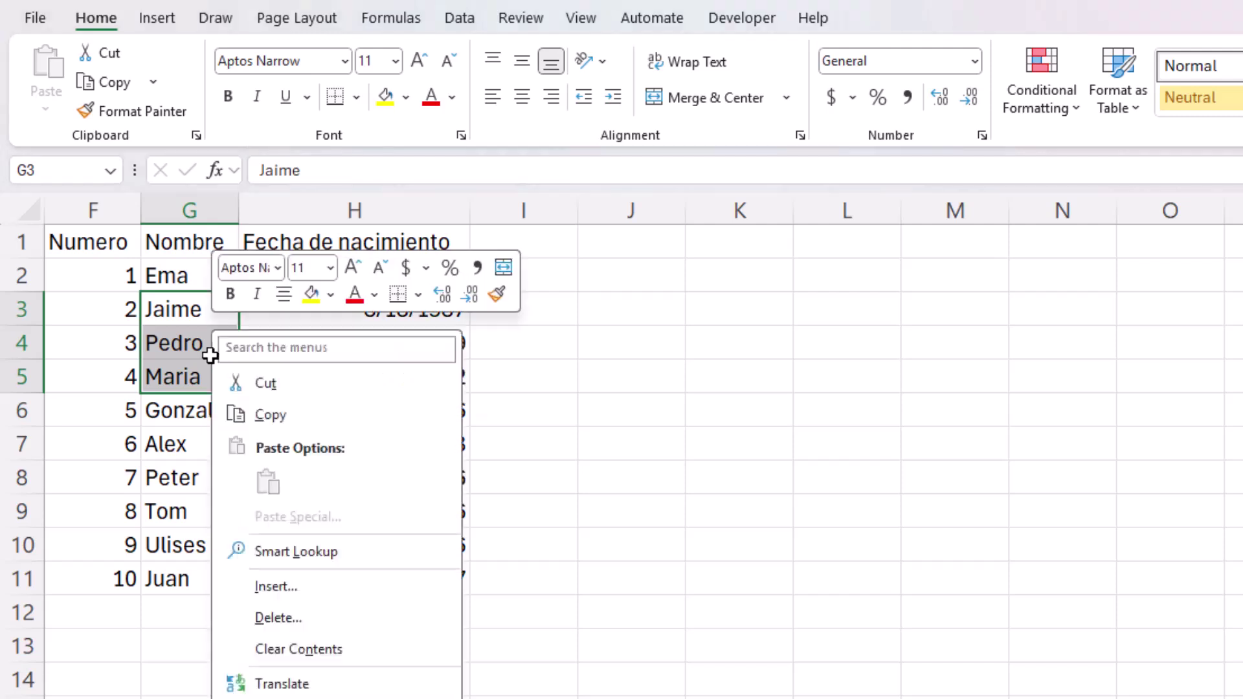
pyautogui.click(266, 414)
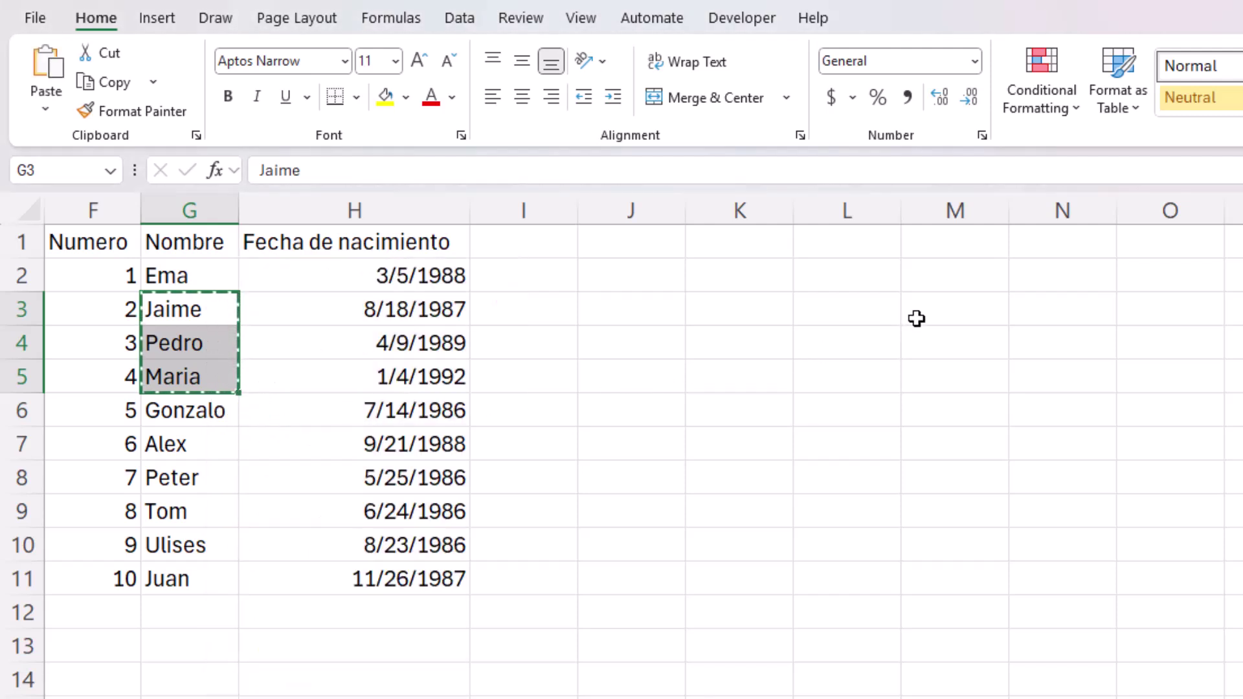
pyautogui.rightClick(946, 251)
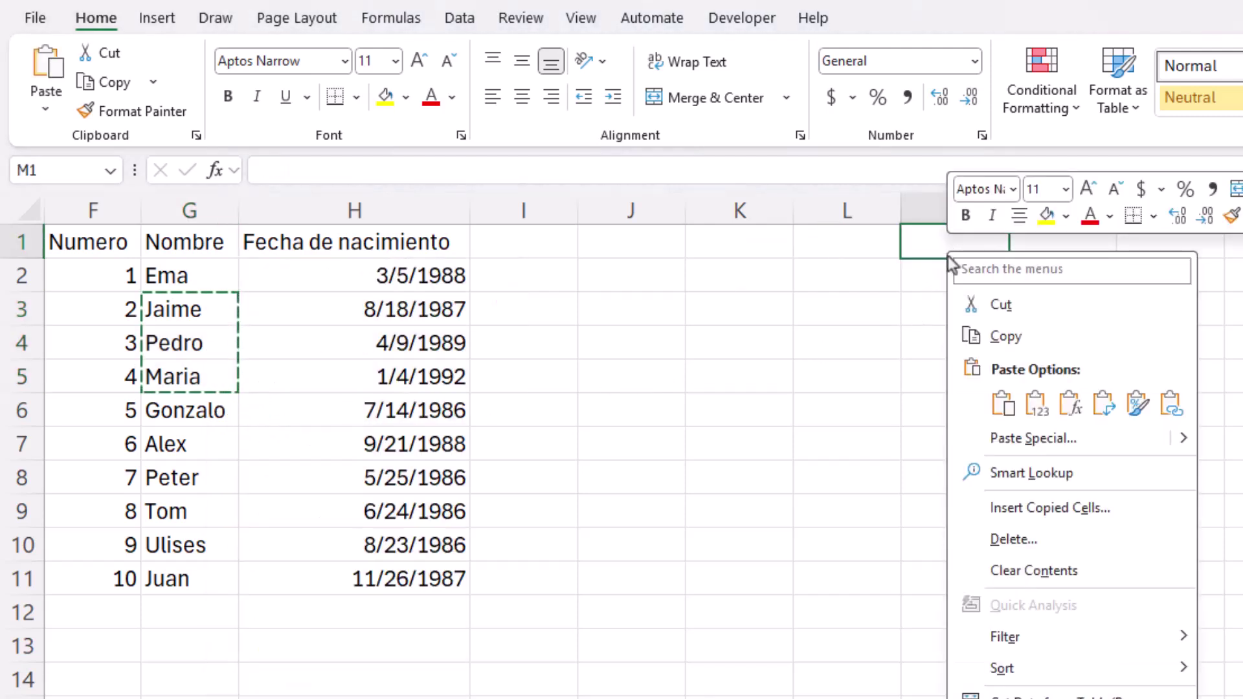
pyautogui.click(1004, 410)
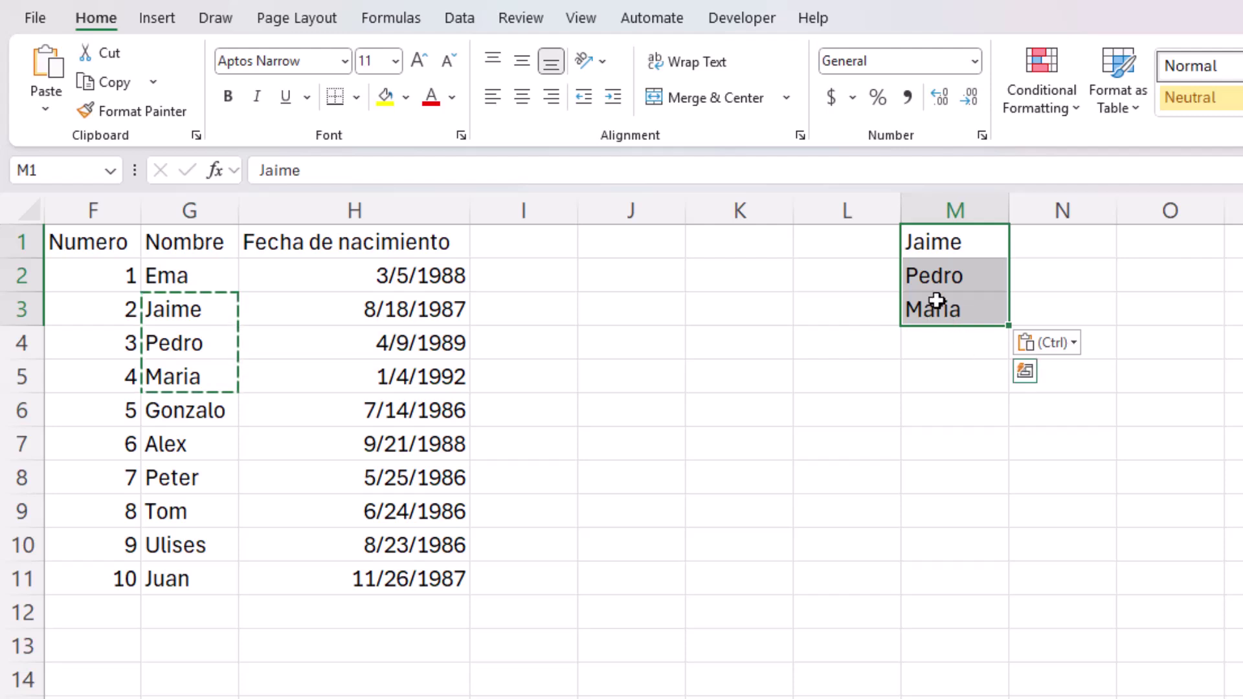
# Step: Cut the birth dates in H6:H7, paste them starting at cell O1, and autofit column O's width
pyautogui.moveTo(410, 408); pyautogui.dragTo(410, 438)
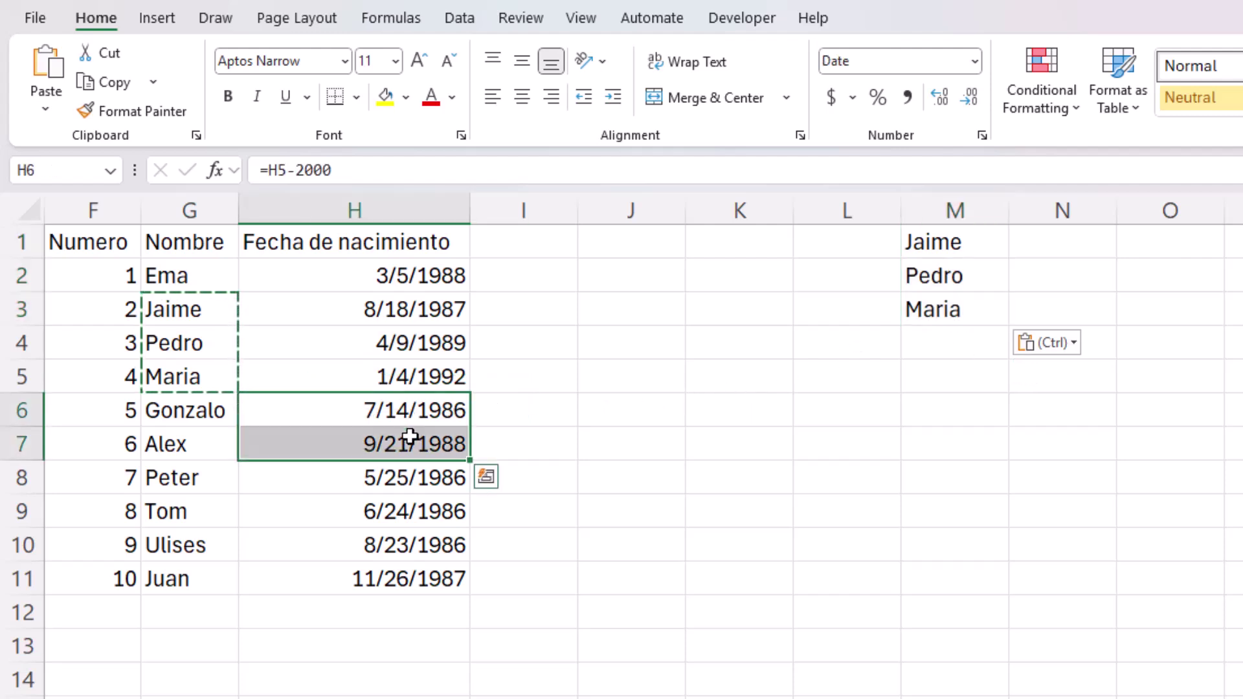
pyautogui.rightClick(420, 431)
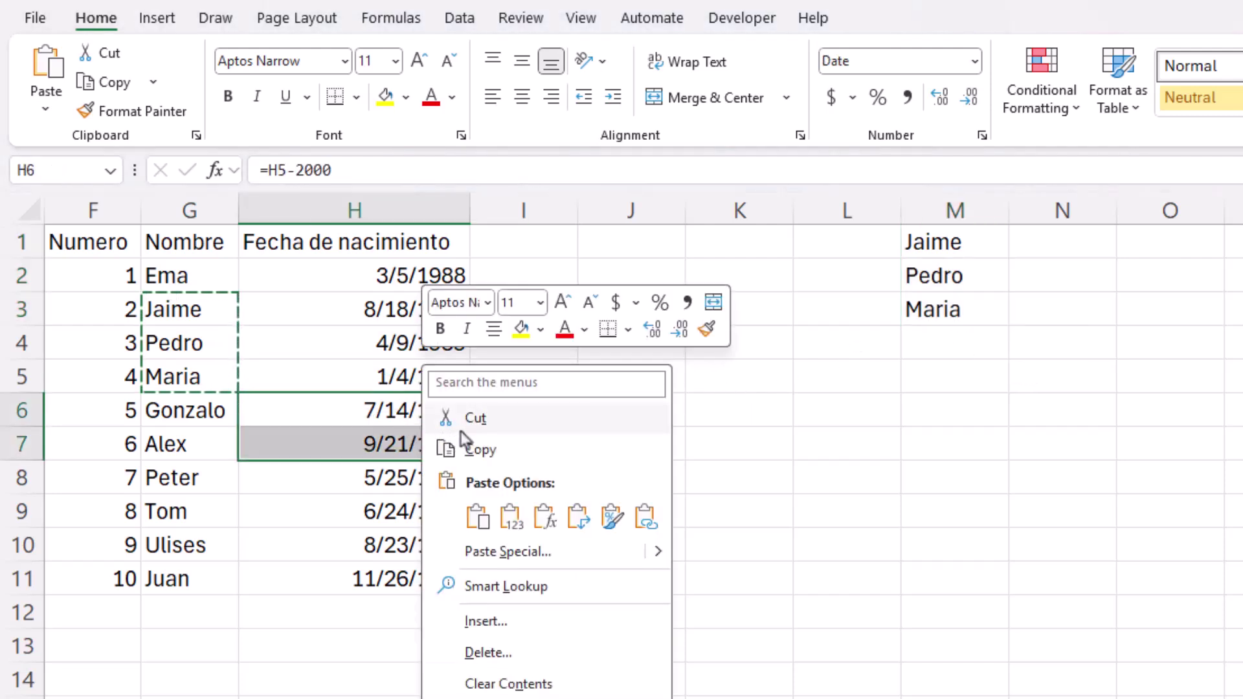
pyautogui.click(478, 420)
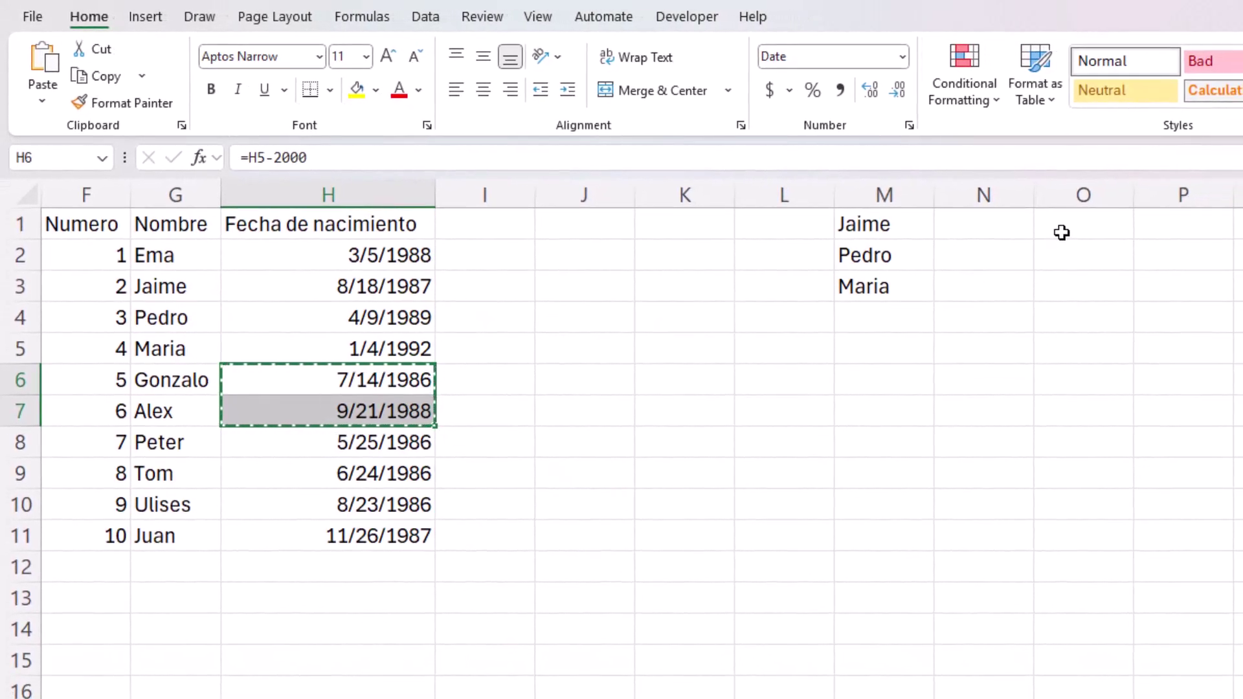
pyautogui.click(1071, 228)
pyautogui.rightClick(1067, 227)
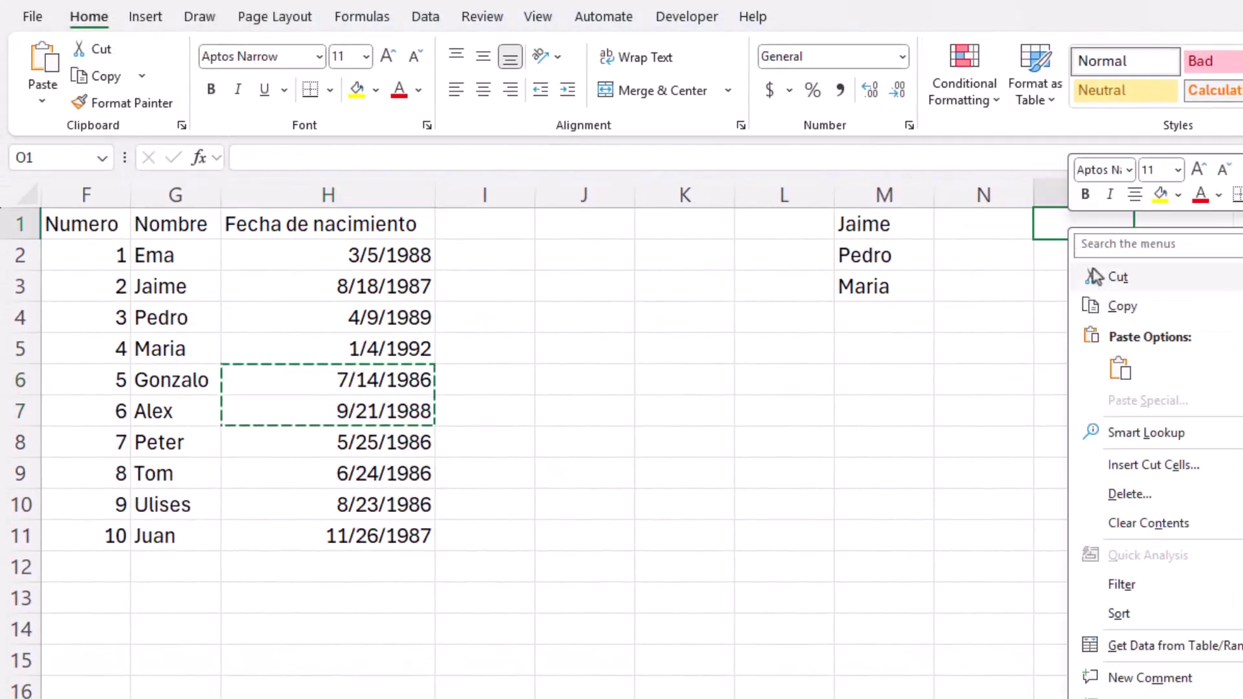
pyautogui.click(1121, 365)
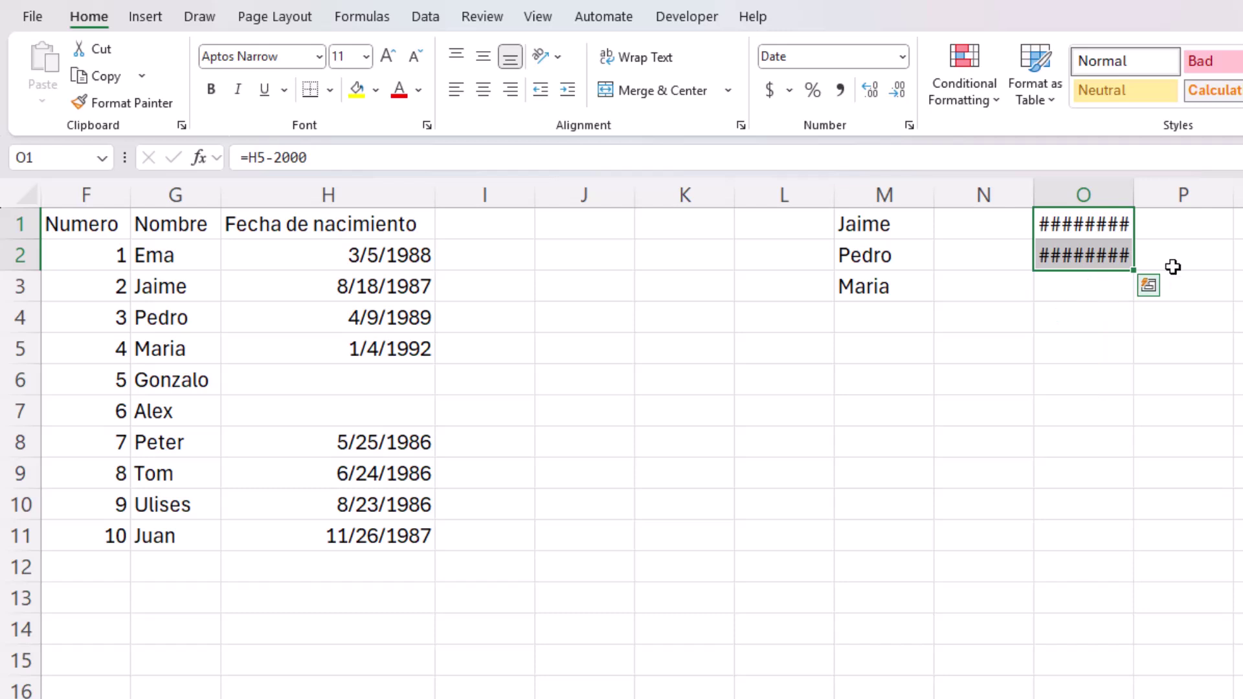
pyautogui.doubleClick(1135, 192)
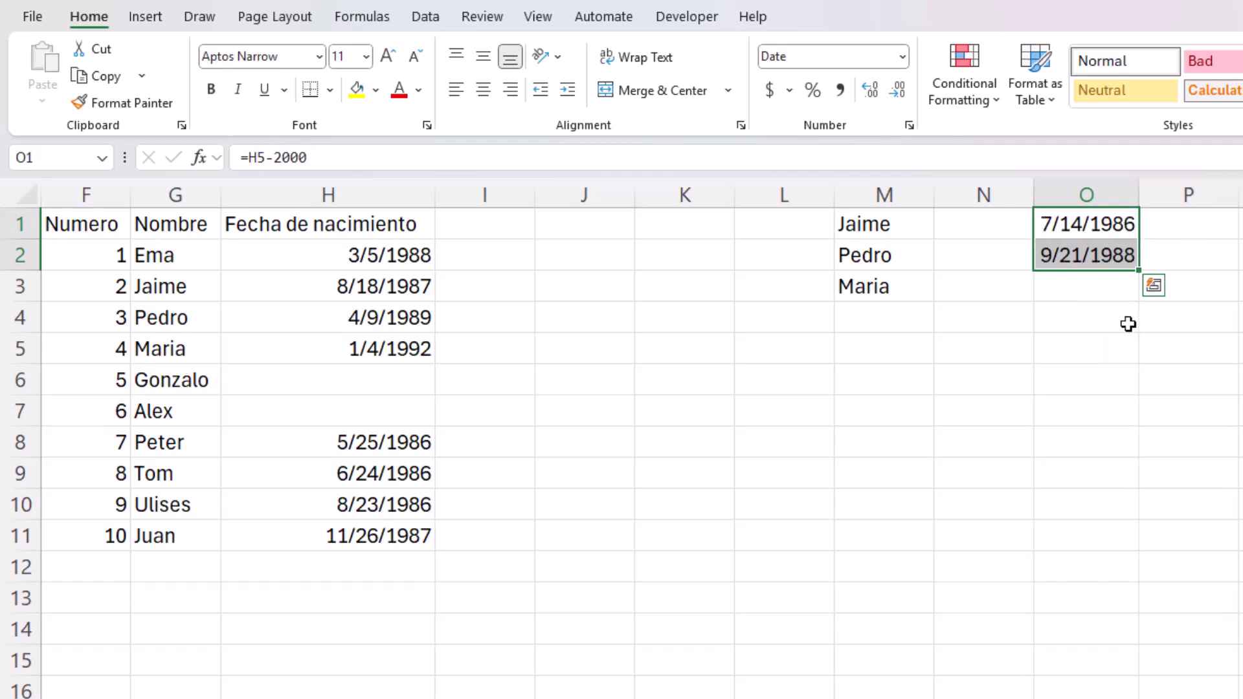